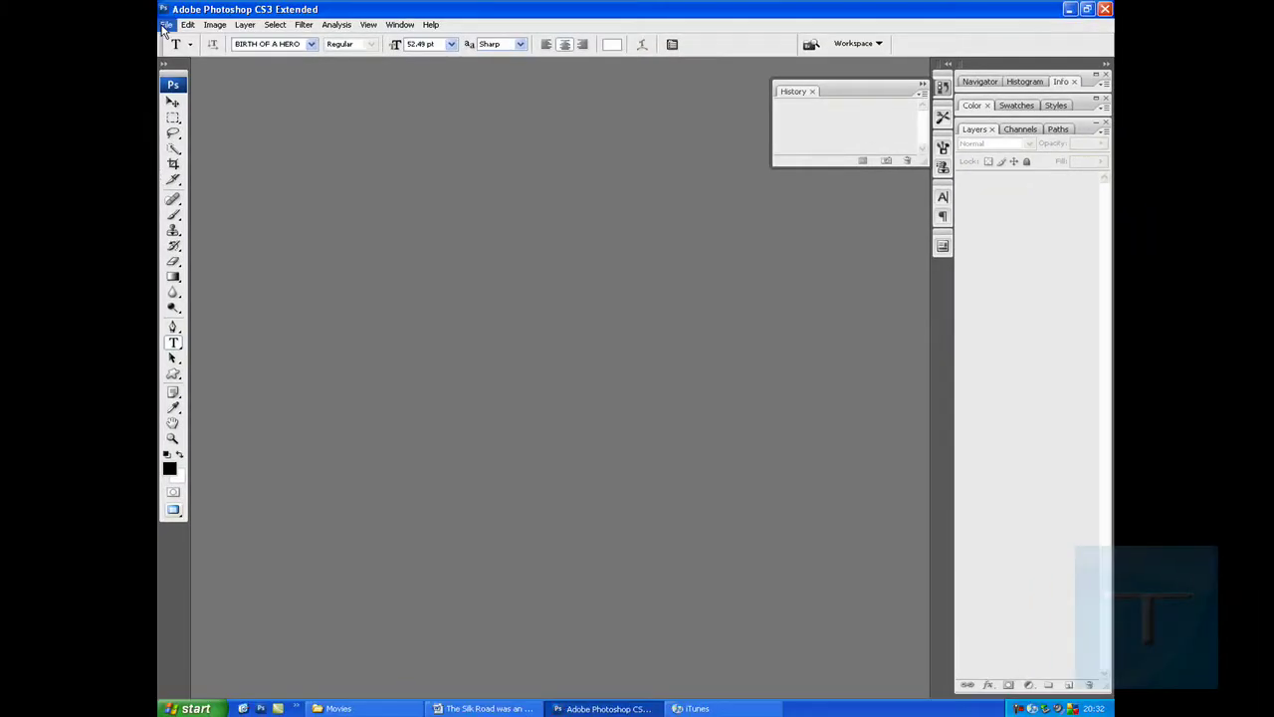
Create a new 145 × 400 px, 300 ppi, 32-bit document with a transparent background
{"action": "left_click", "coordinate": [165, 25]}
{"action": "left_click", "coordinate": [185, 39]}
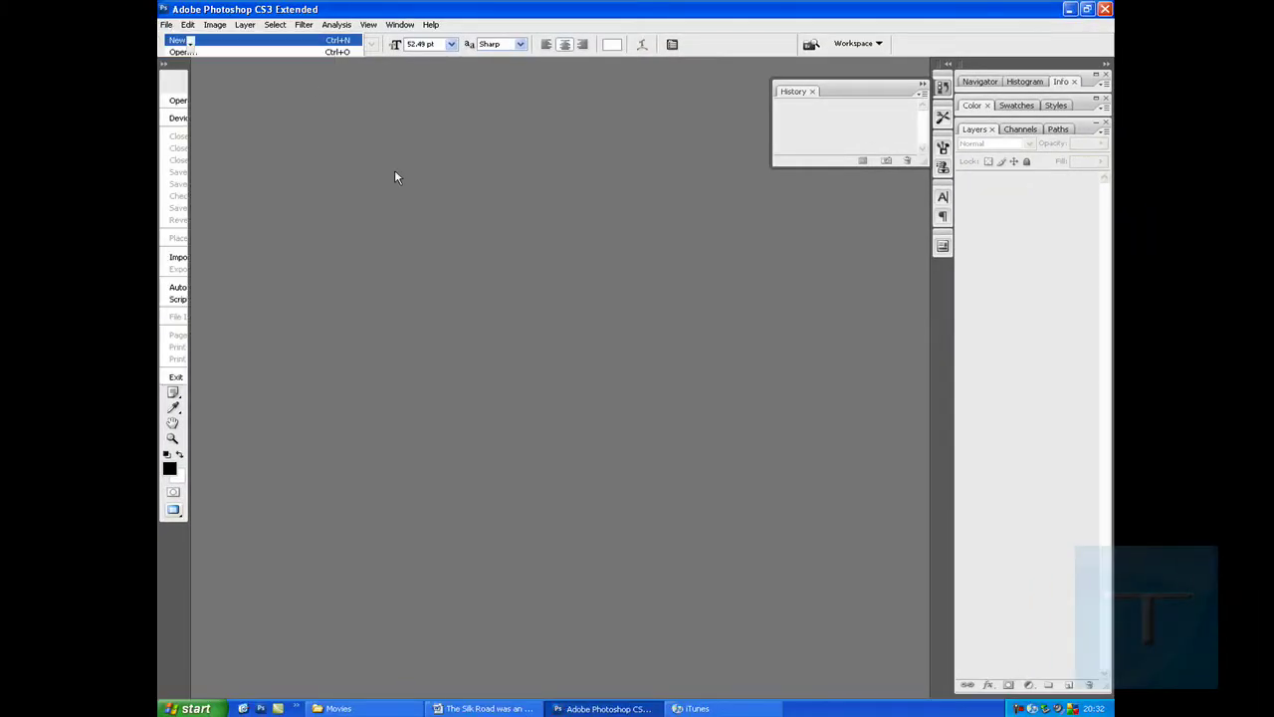
{"action": "left_click", "coordinate": [577, 239]}
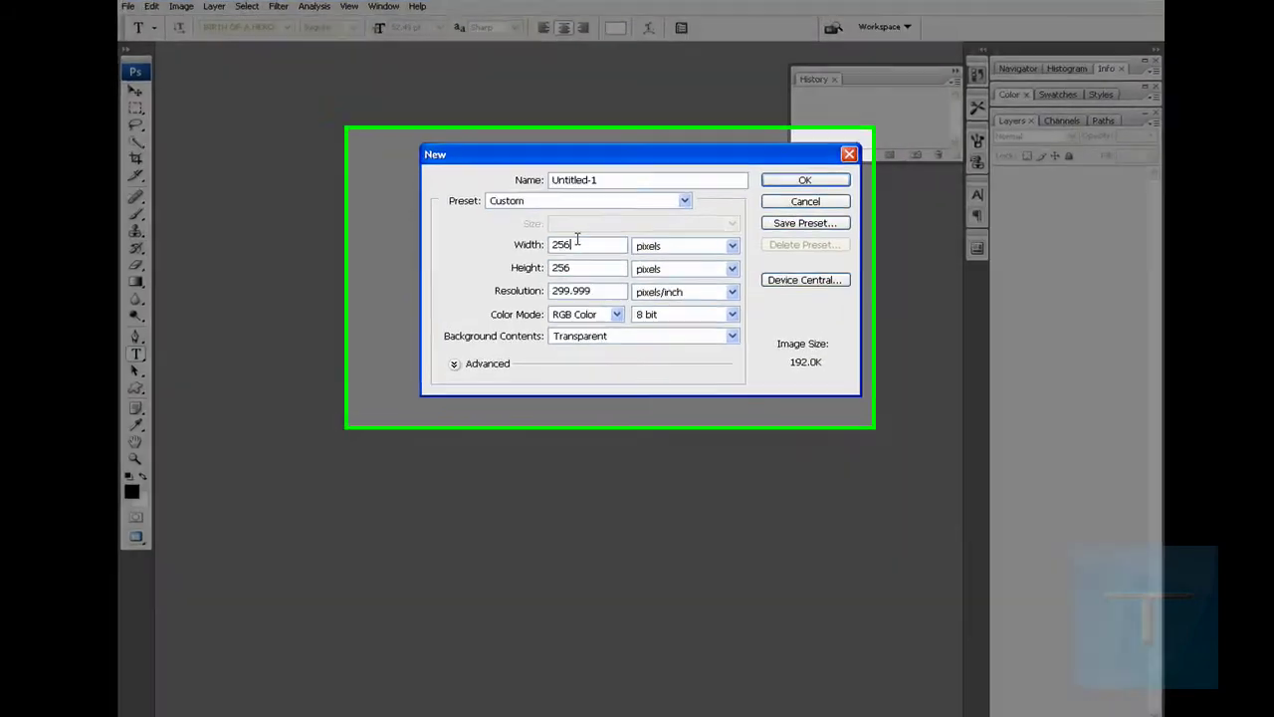
{"action": "left_click_drag", "start_coordinate": [577, 239], "coordinate": [504, 252]}
{"action": "type", "text": "255"}
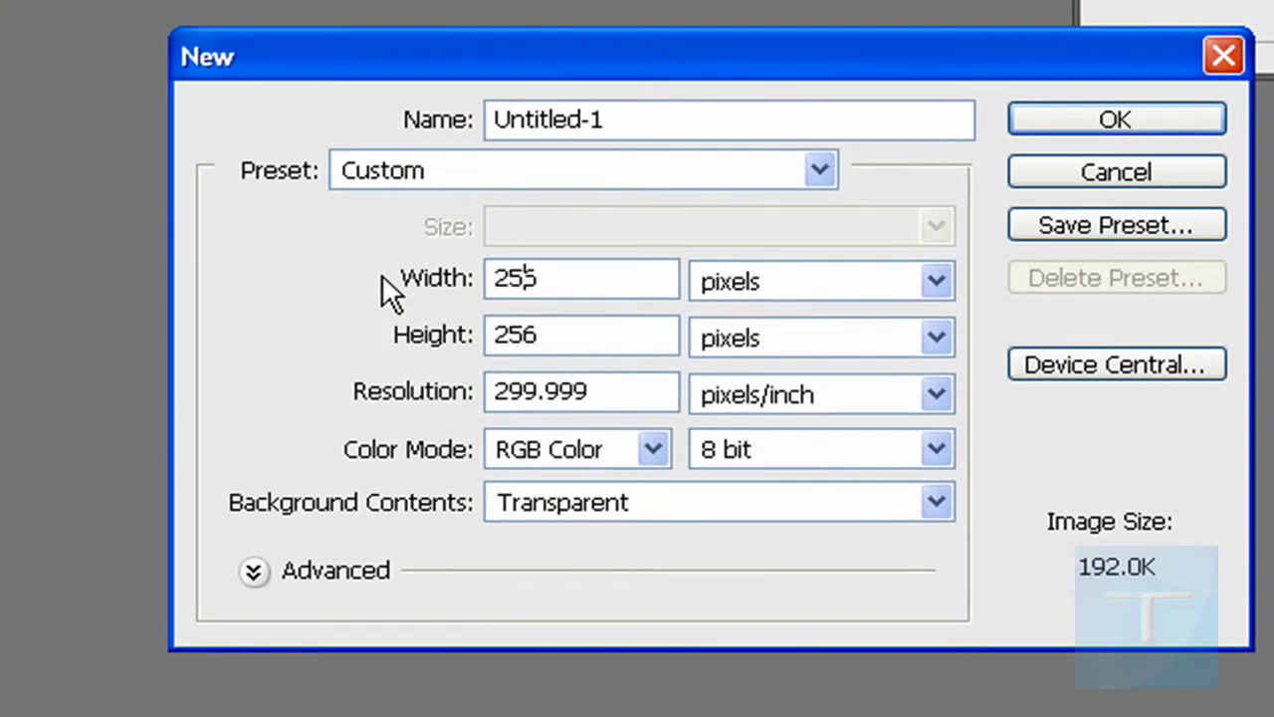
{"action": "double_click", "coordinate": [568, 278]}
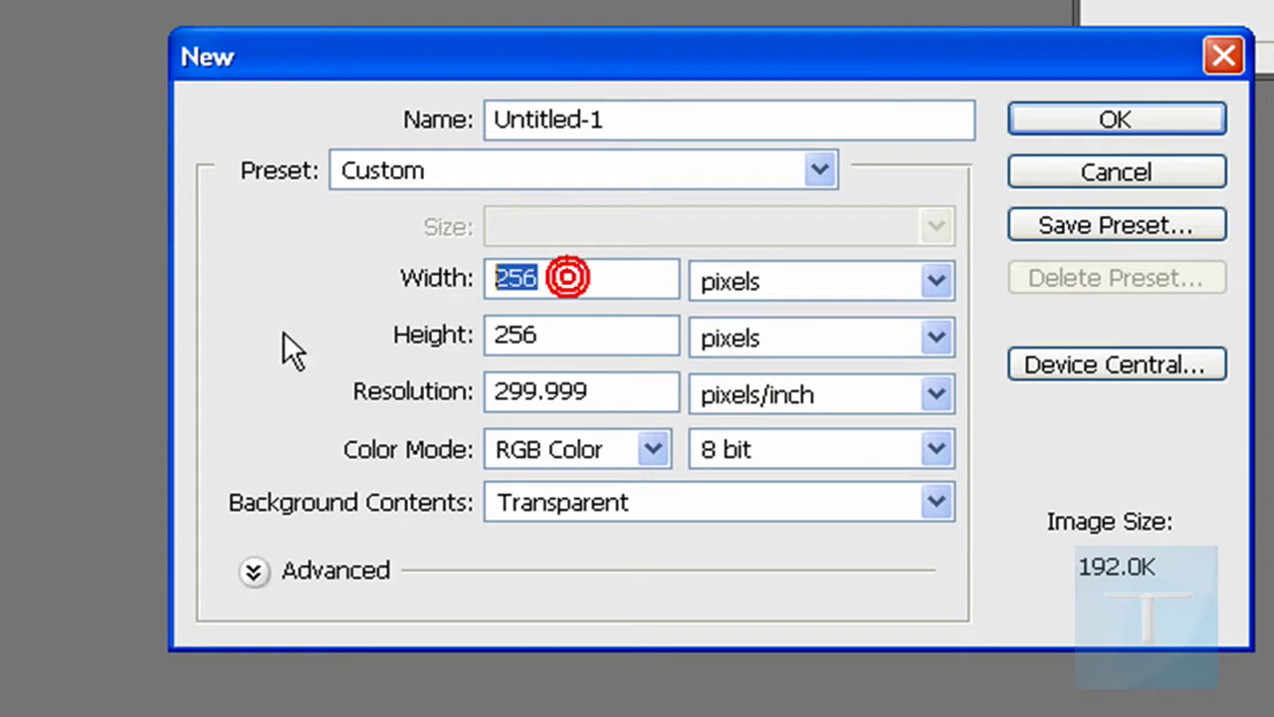
{"action": "key", "text": "BackSpace"}
{"action": "type", "text": "145"}
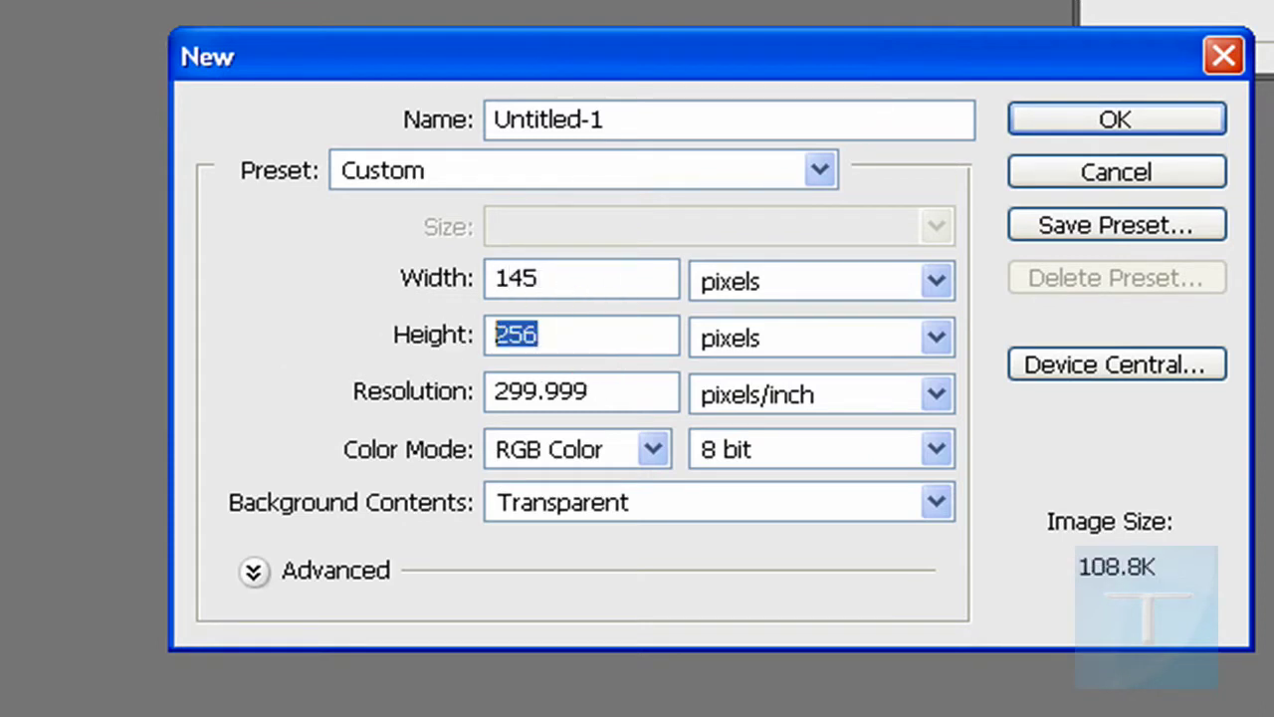
{"action": "type", "text": "400"}
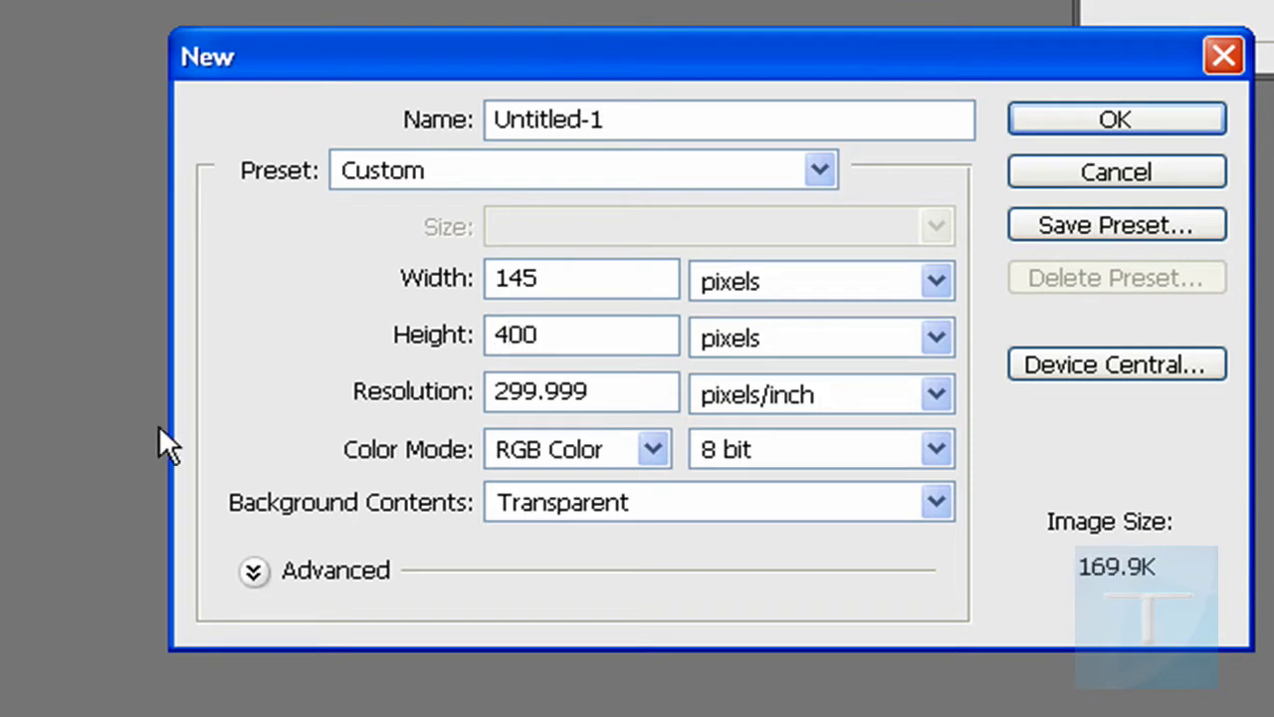
{"action": "double_click", "coordinate": [576, 396]}
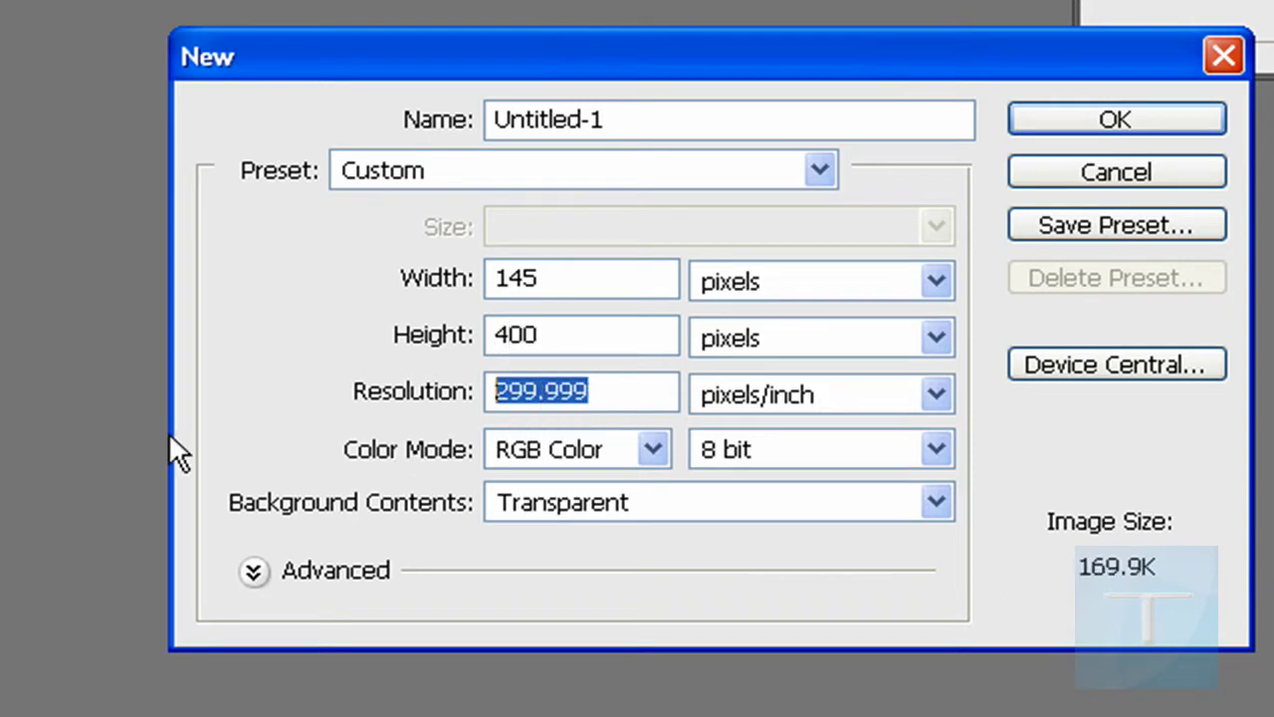
{"action": "type", "text": "300"}
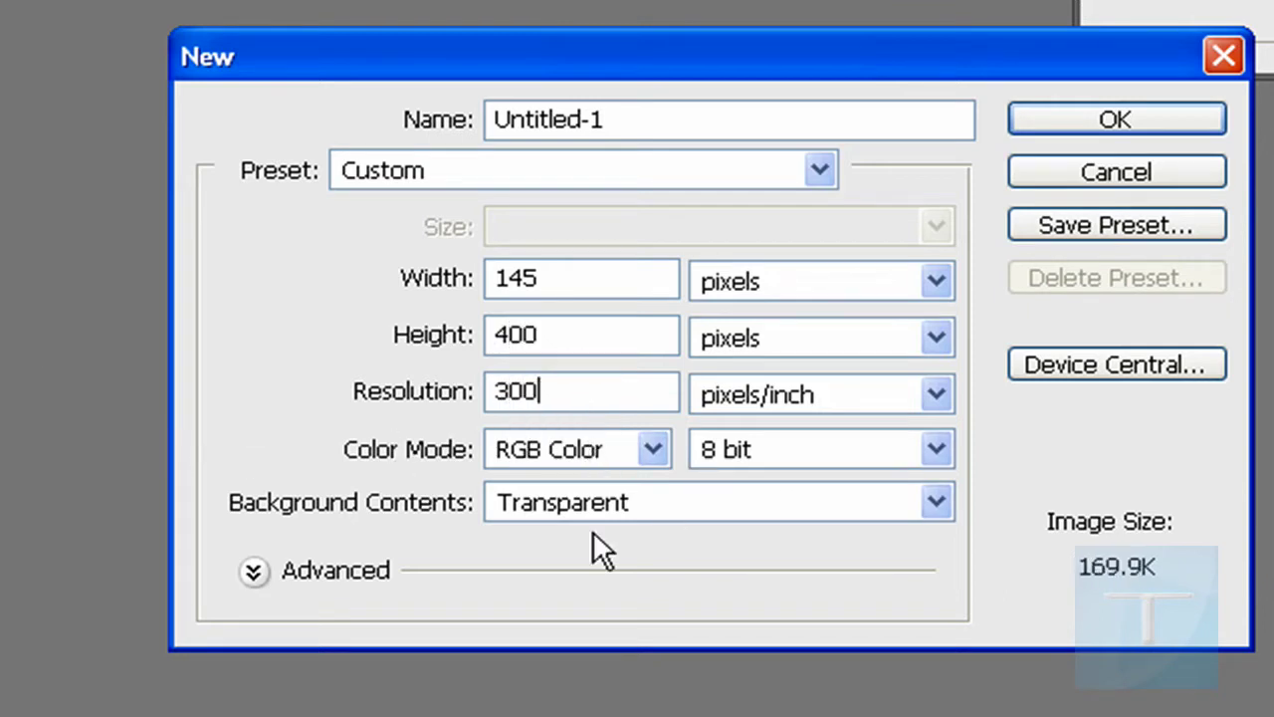
{"action": "left_click", "coordinate": [795, 434]}
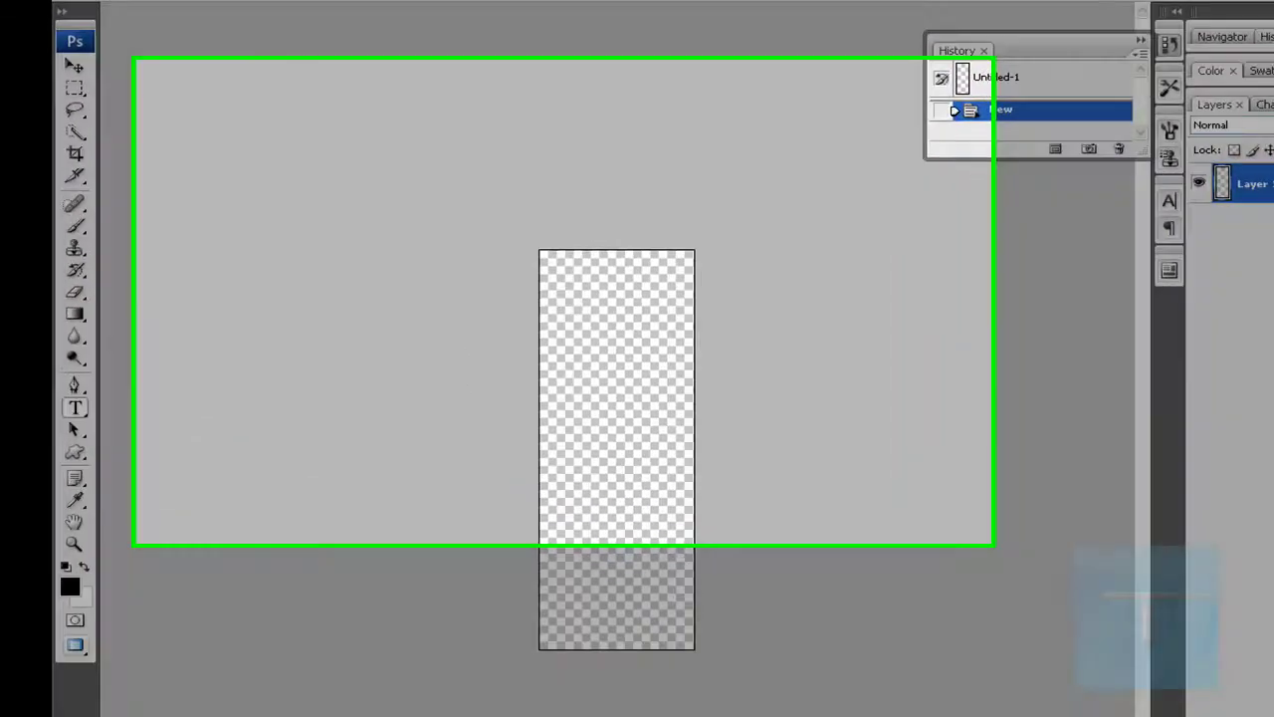
Rotate the canvas to landscape and paste the Youtube text onto it
{"action": "left_click", "coordinate": [233, 24]}
{"action": "left_click", "coordinate": [295, 153]}
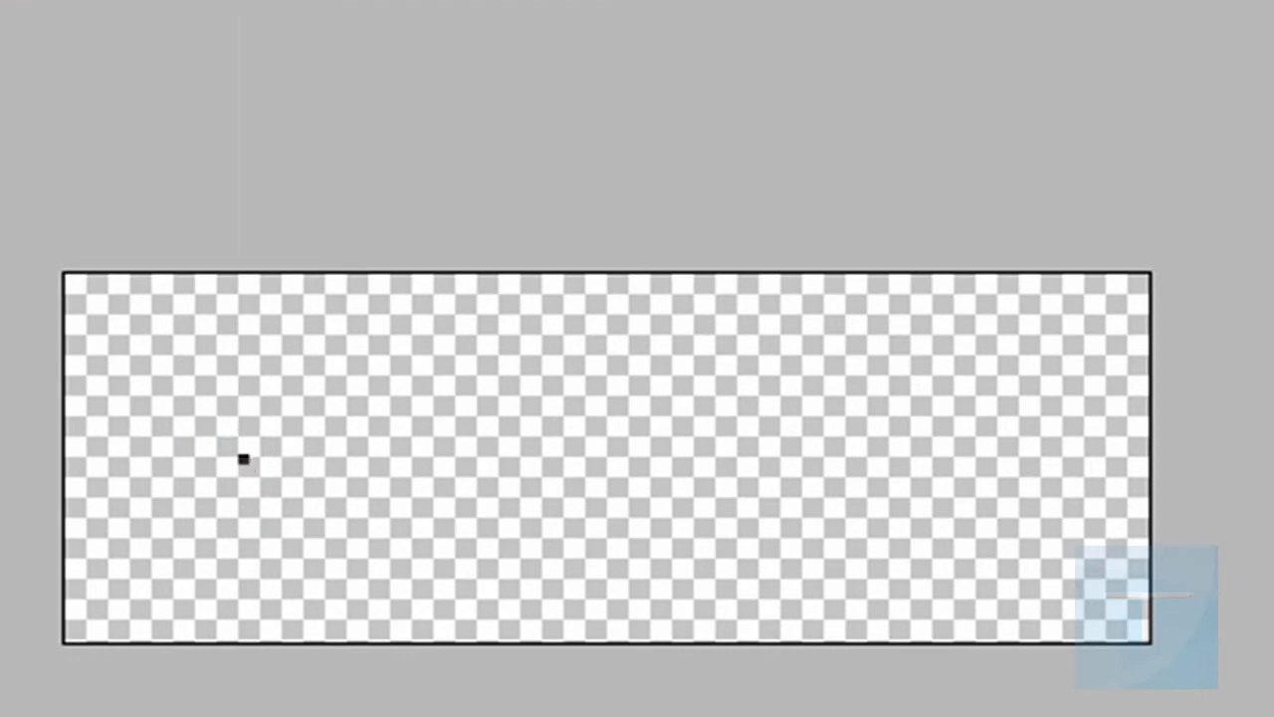
{"action": "key", "text": "ctrl+v"}
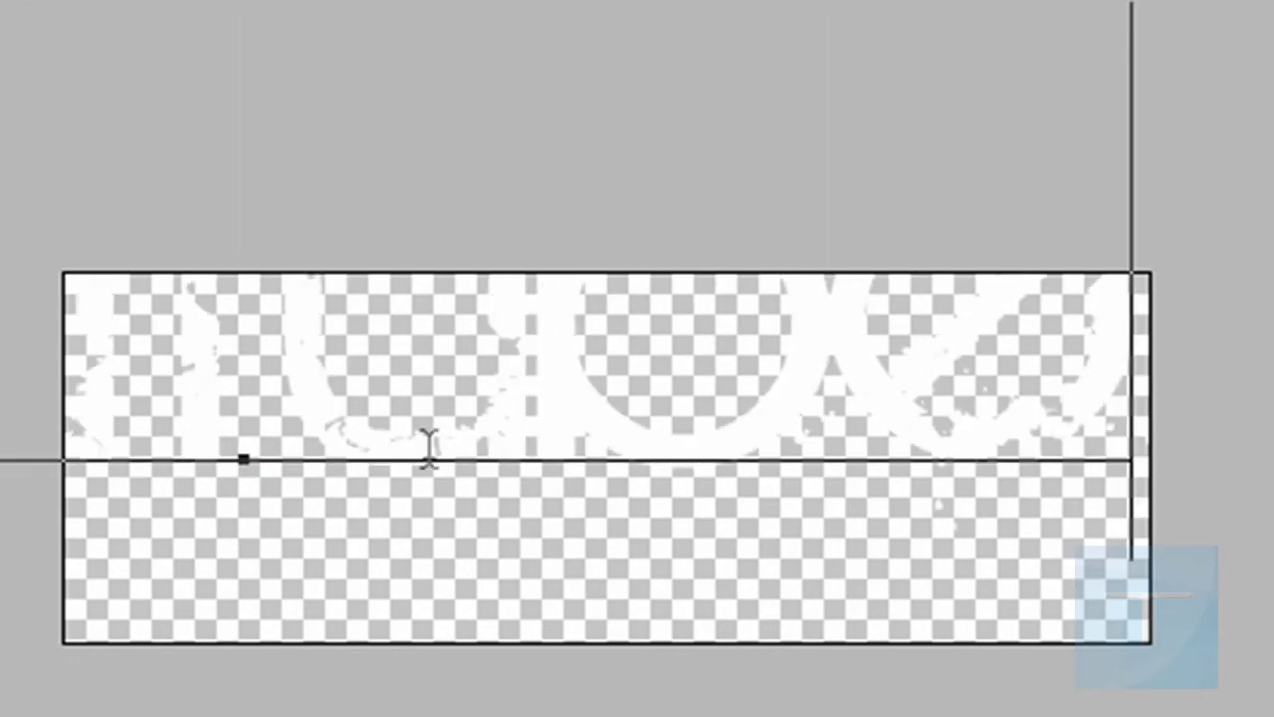
Scale the Youtube text down so it fits across the canvas
{"action": "key", "text": "ctrl"}
{"action": "key", "text": "ctrl+a"}
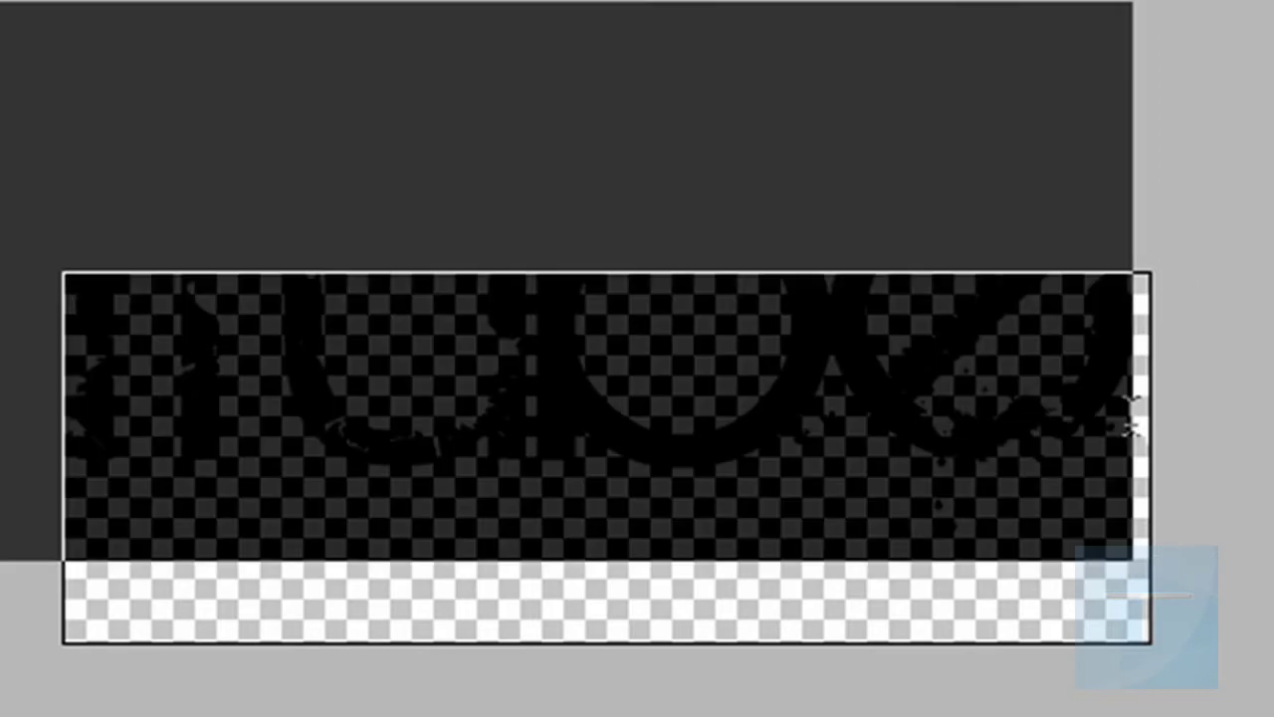
{"action": "mouse_move", "coordinate": [1051, 146]}
{"action": "left_mouse_down"}
{"action": "mouse_move", "coordinate": [882, 285]}
{"action": "mouse_move", "coordinate": [768, 342]}
{"action": "left_mouse_up"}
{"action": "left_click", "coordinate": [78, 398]}
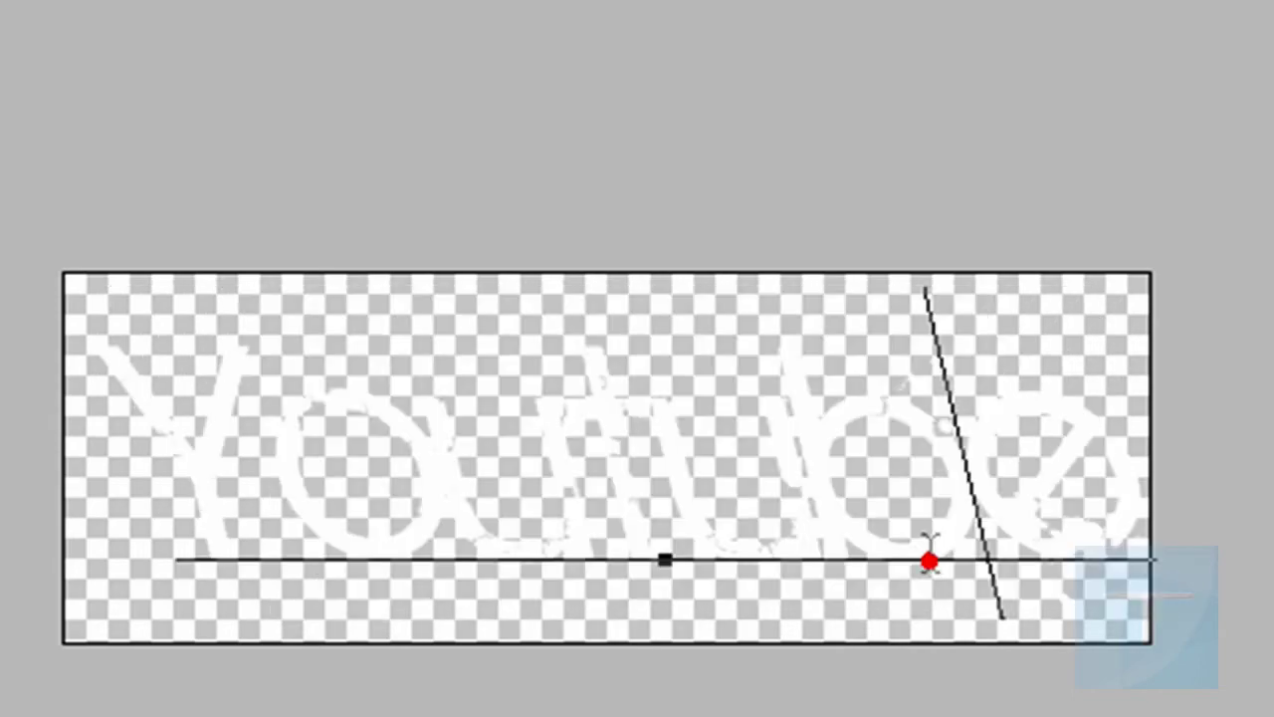
{"action": "left_click_drag", "start_coordinate": [922, 562], "coordinate": [1107, 488]}
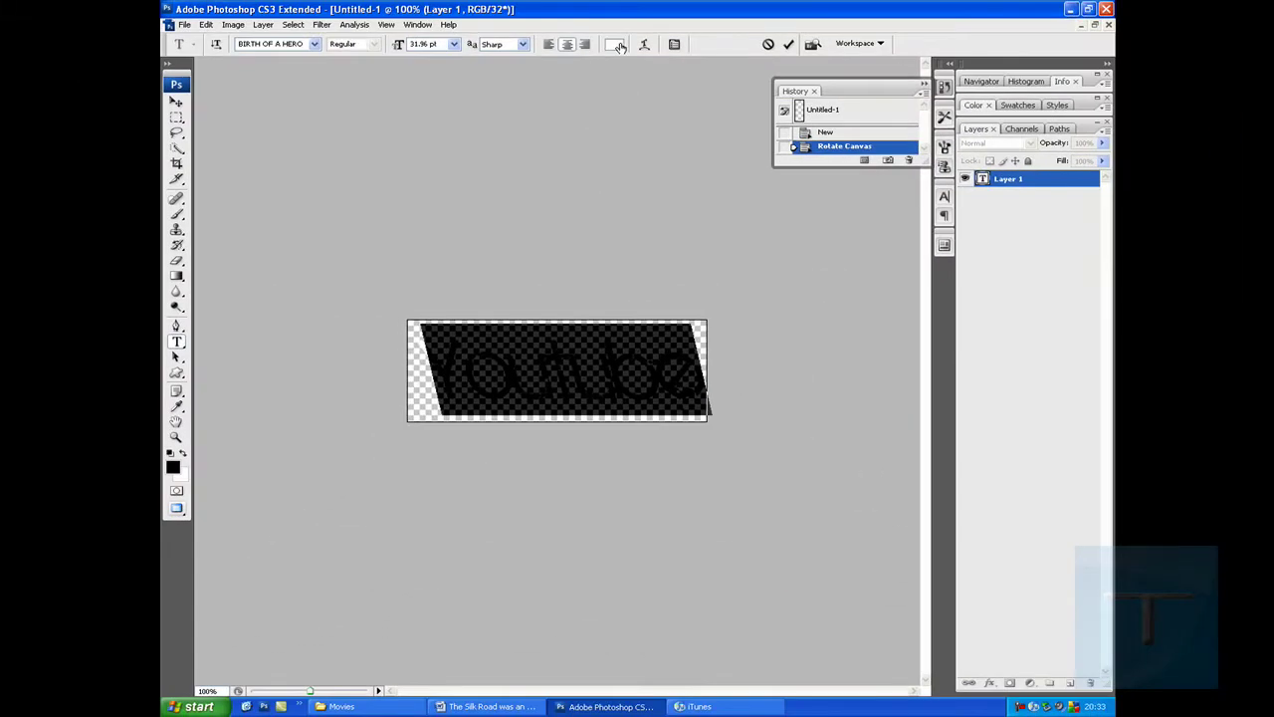
Color the Youtube text magenta-purple (H 295, S 85, B 97) at -0.40 intensity
{"action": "left_click", "coordinate": [617, 44]}
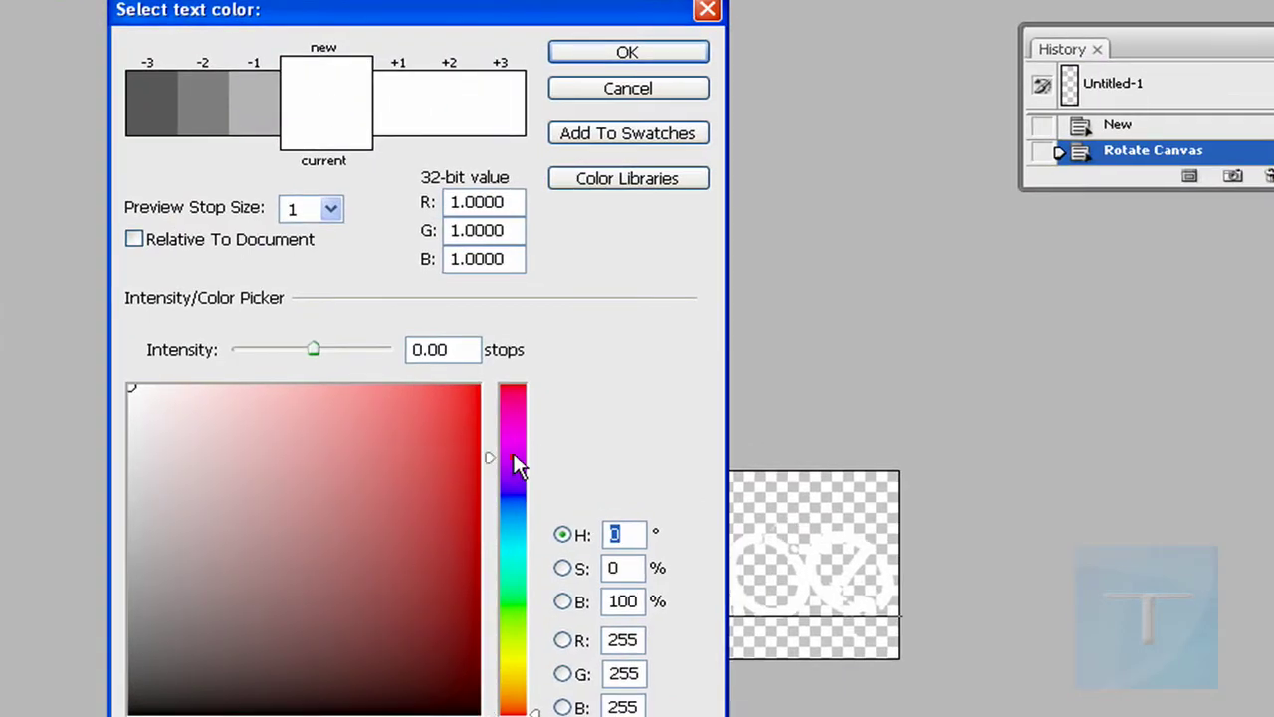
{"action": "left_click", "coordinate": [514, 448]}
{"action": "left_click", "coordinate": [434, 419]}
{"action": "left_click_drag", "start_coordinate": [461, 396], "coordinate": [426, 394]}
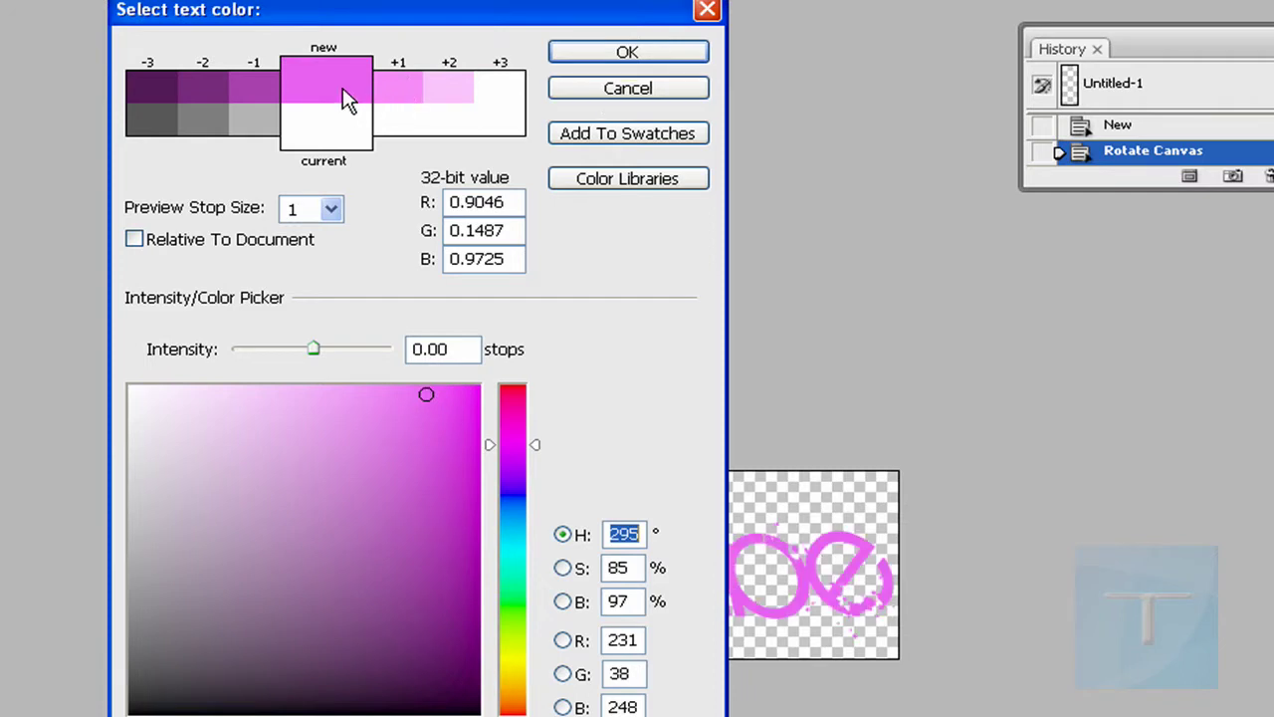
{"action": "left_click", "coordinate": [255, 80]}
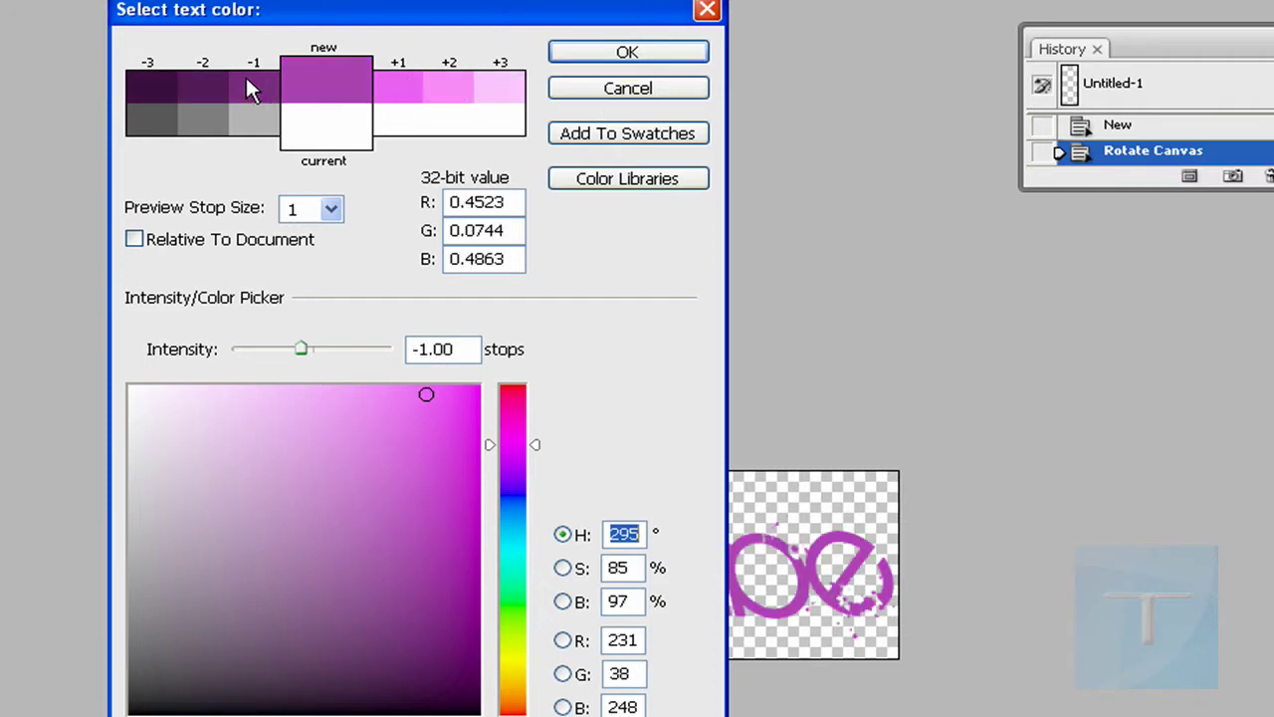
{"action": "left_click", "coordinate": [392, 103]}
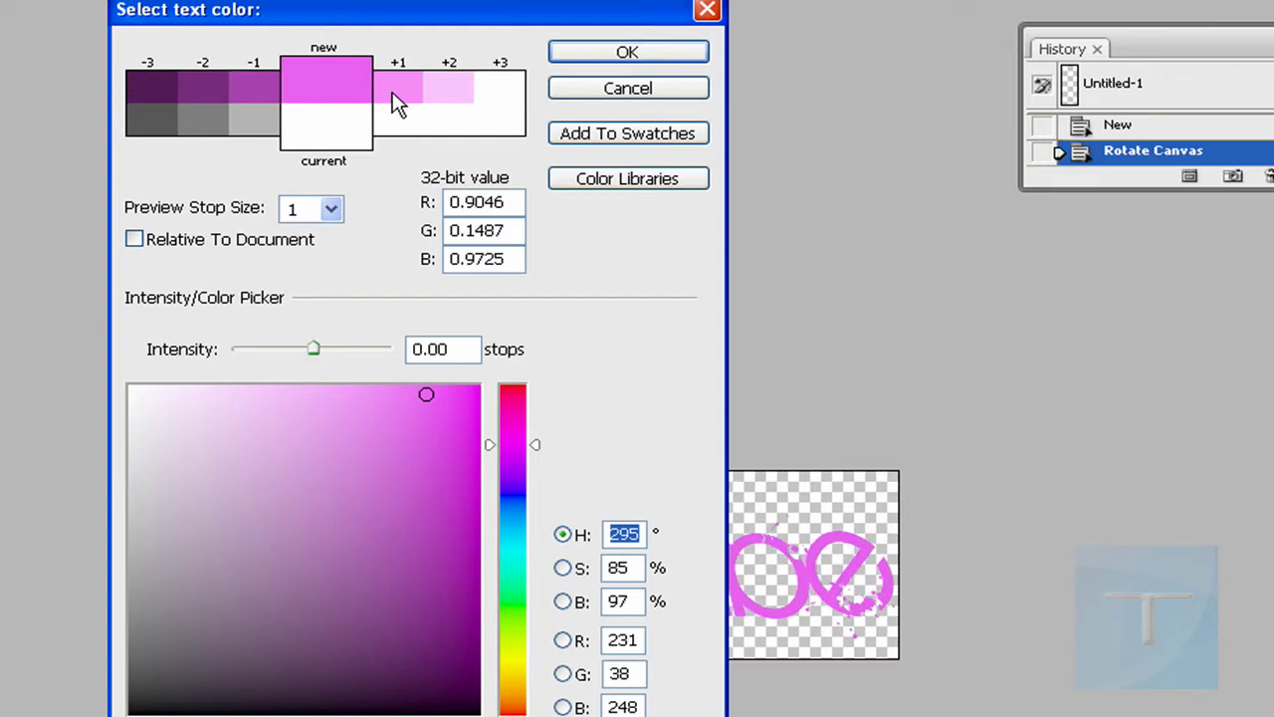
{"action": "left_click", "coordinate": [297, 350]}
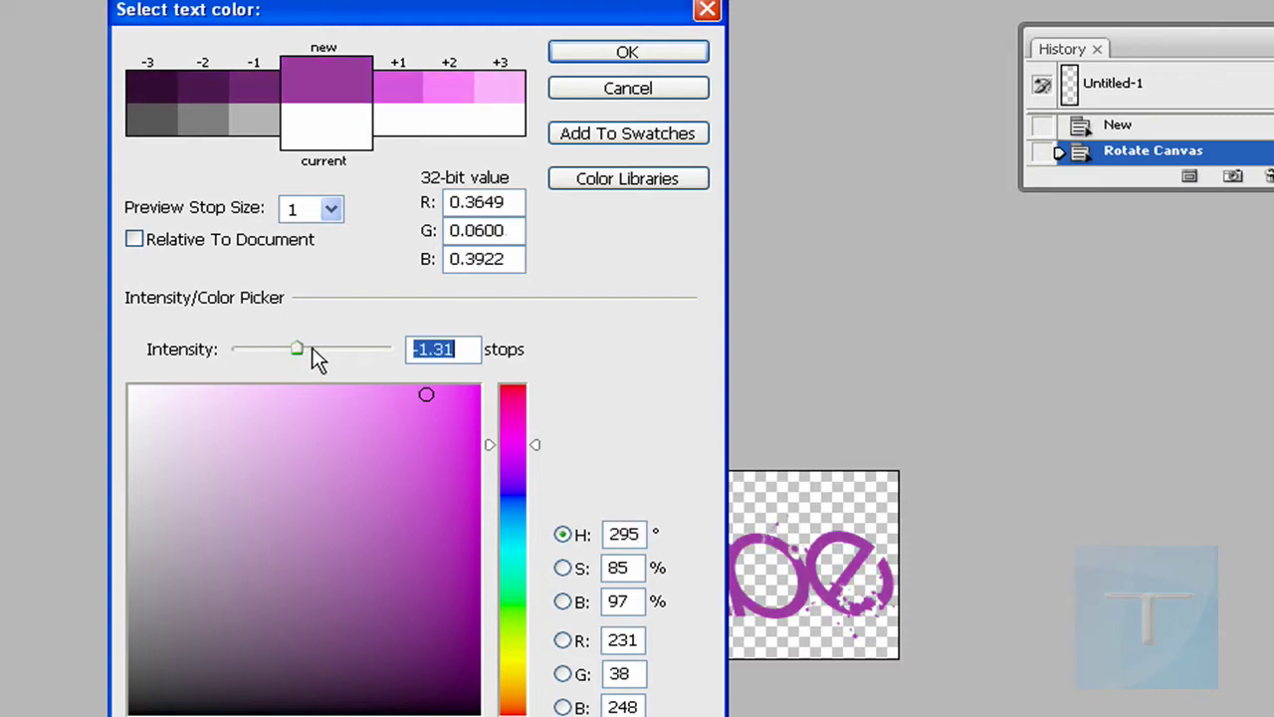
{"action": "left_click", "coordinate": [308, 350]}
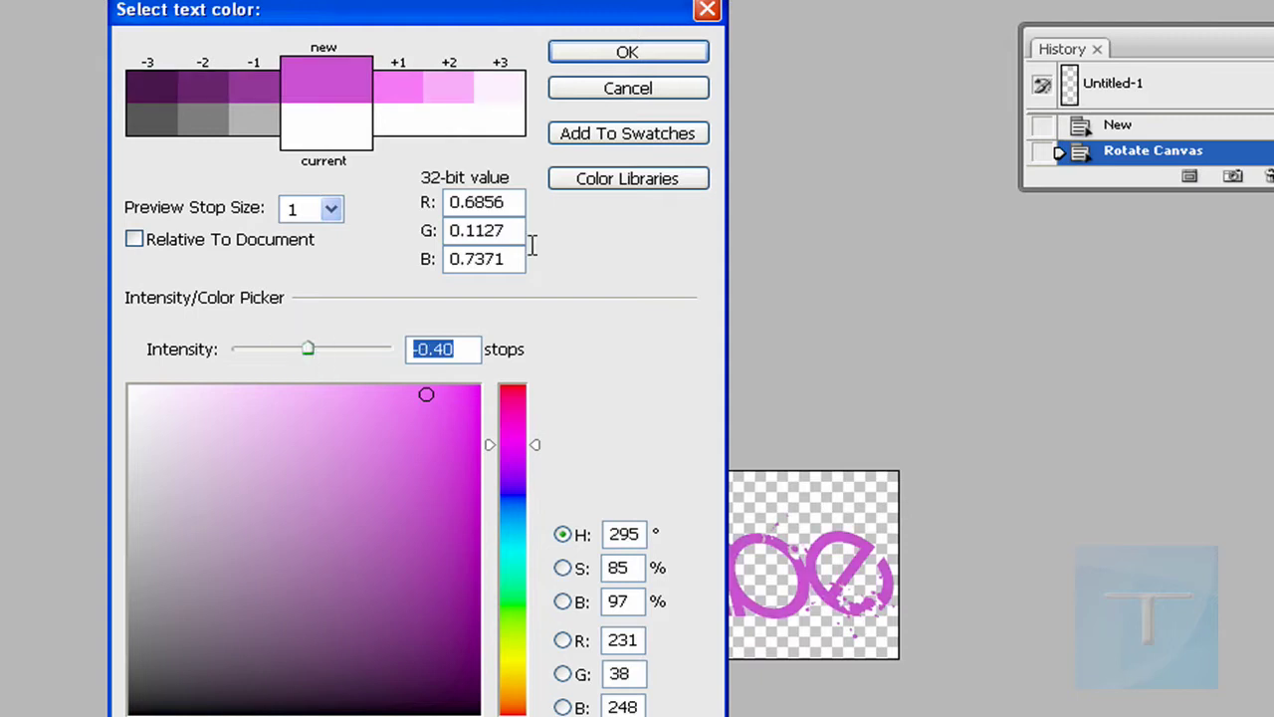
{"action": "left_click", "coordinate": [590, 56]}
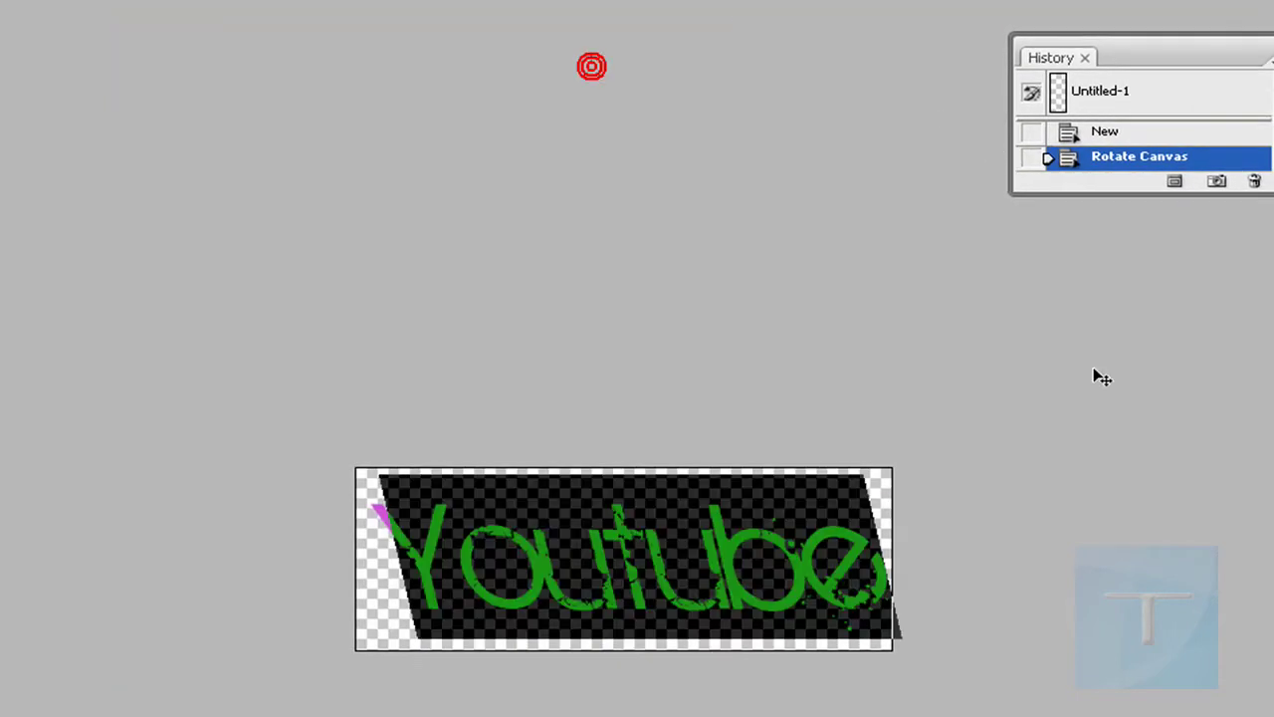
{"action": "left_click", "coordinate": [767, 545]}
Commit the pink text and rasterize the Youtube type layer
{"action": "left_click", "coordinate": [1246, 433]}
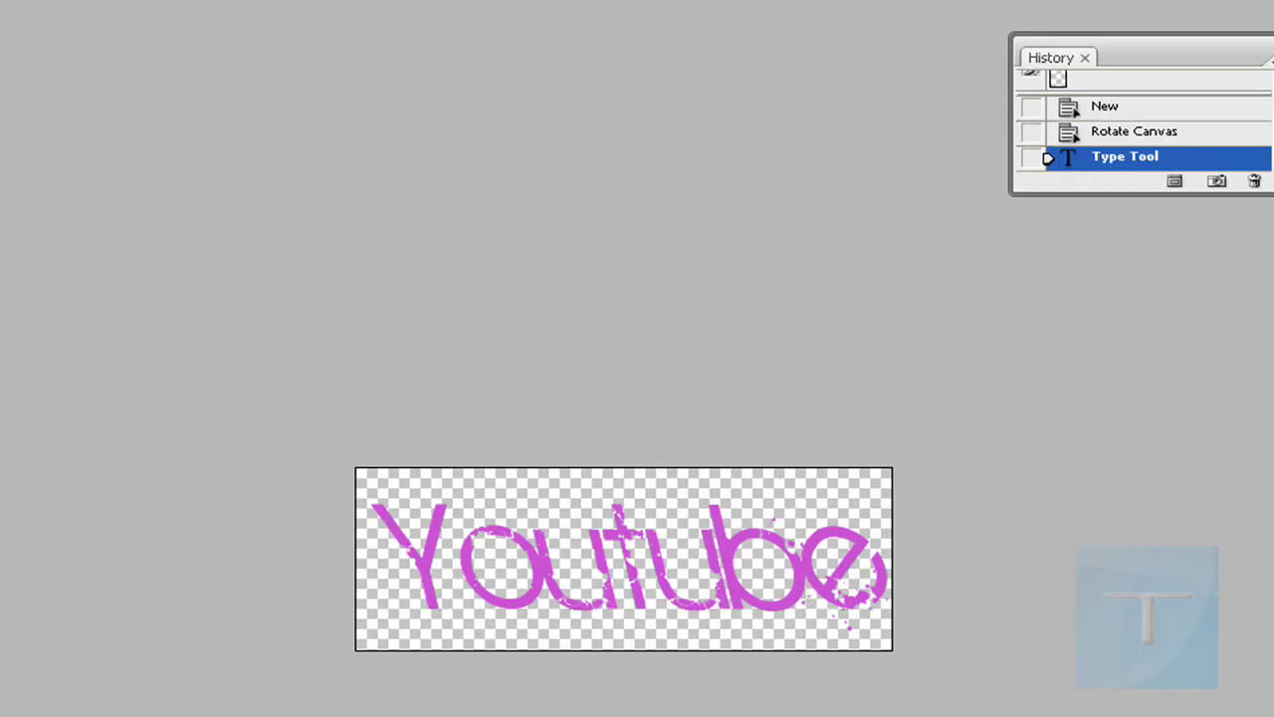
{"action": "right_click", "coordinate": [1006, 179]}
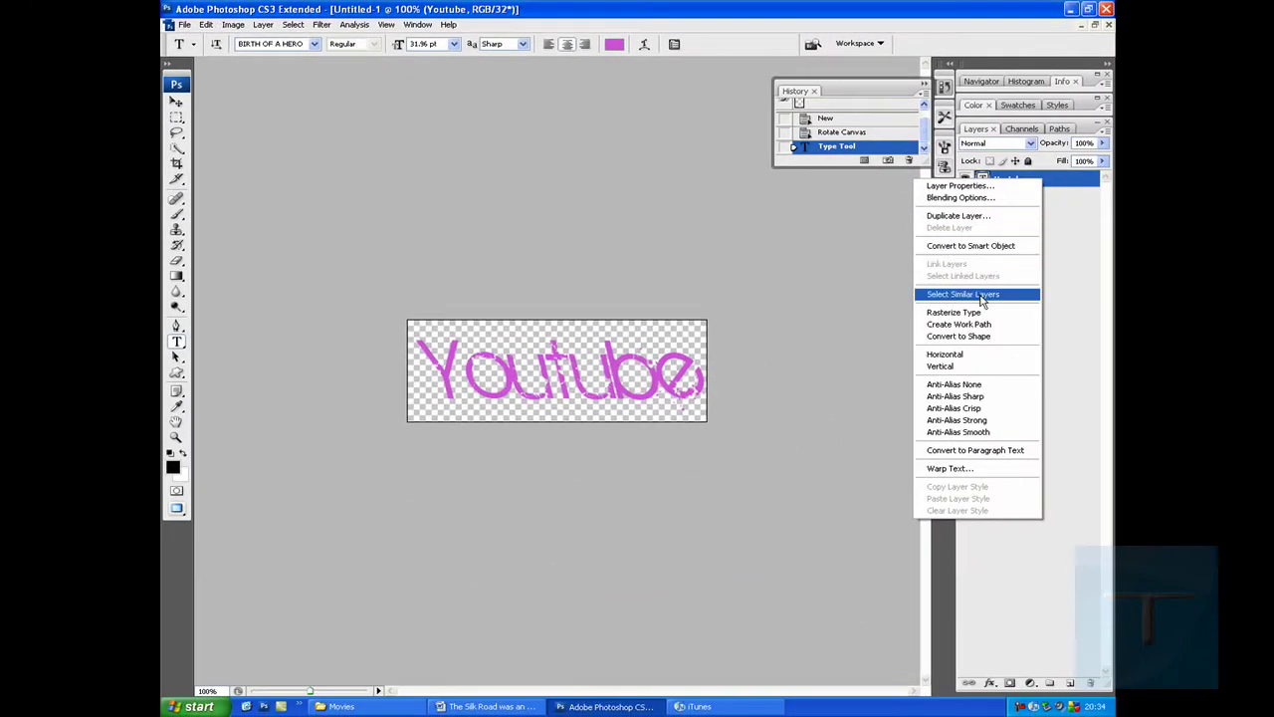
{"action": "left_click", "coordinate": [984, 313]}
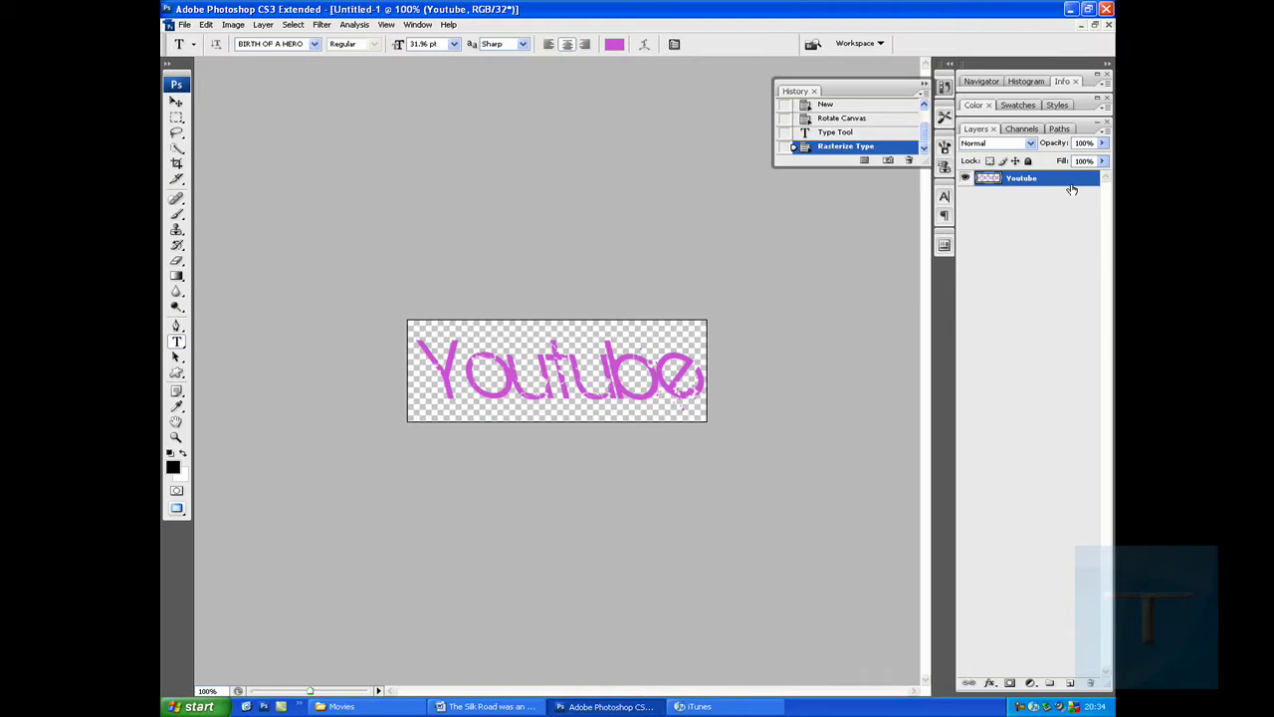
Add a drop shadow to the Youtube layer in Layer Style
{"action": "double_click", "coordinate": [1030, 180]}
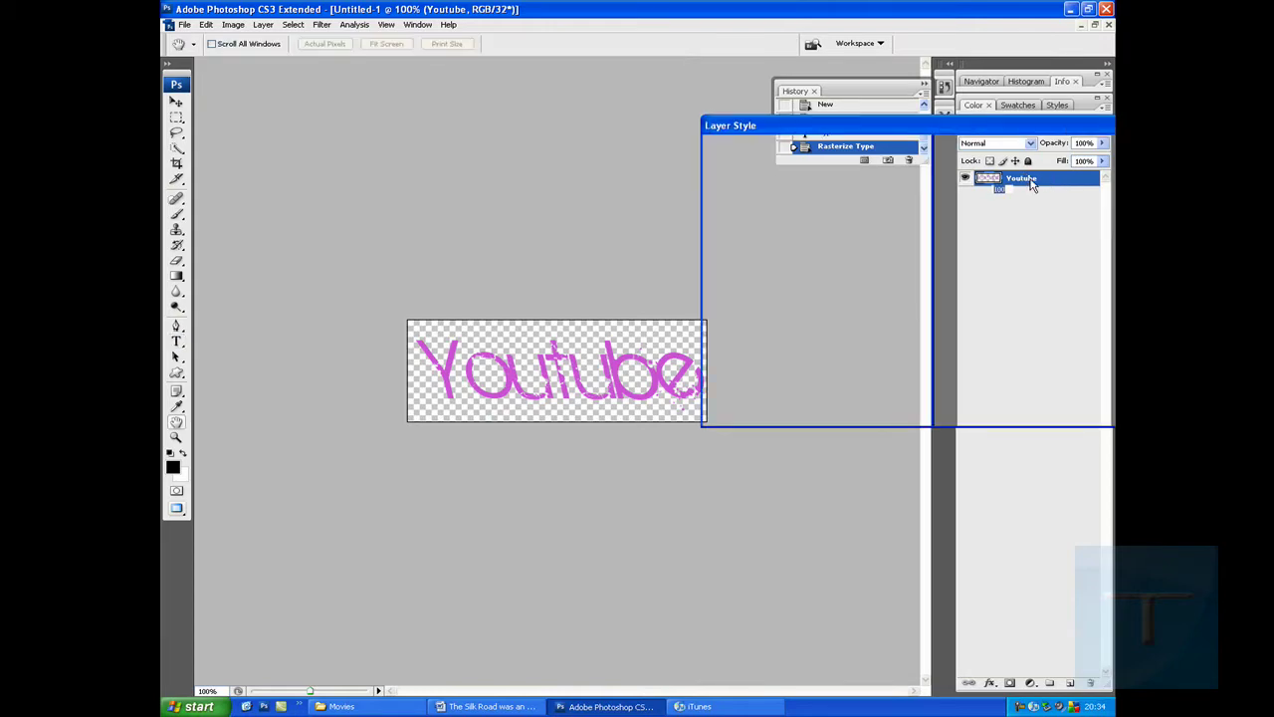
{"action": "left_click_drag", "start_coordinate": [763, 127], "coordinate": [604, 113]}
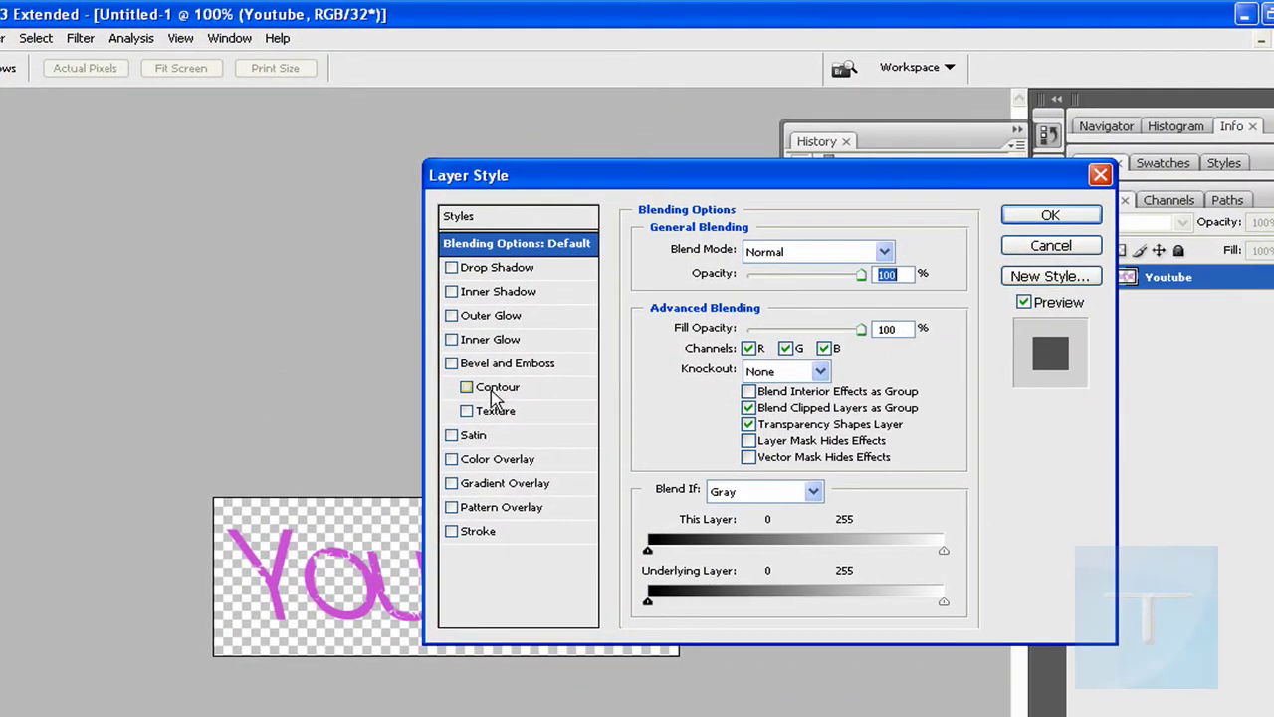
{"action": "left_click", "coordinate": [451, 266]}
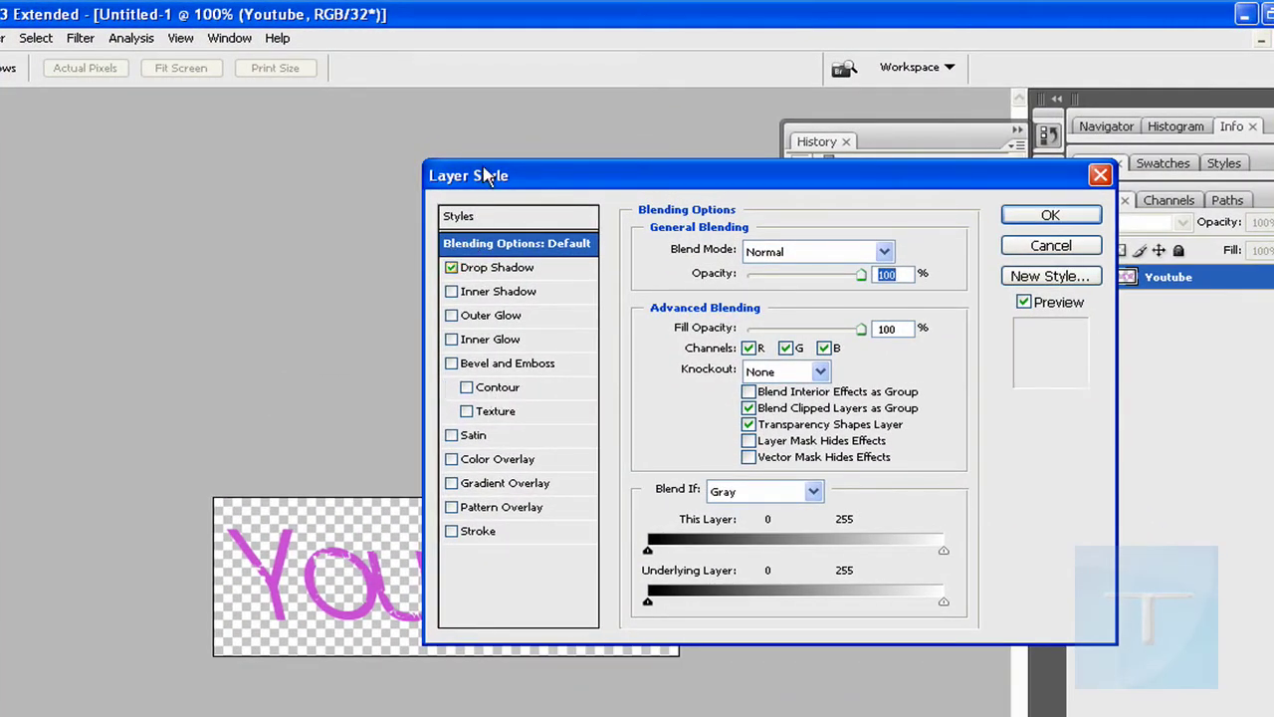
{"action": "left_click_drag", "start_coordinate": [484, 171], "coordinate": [257, 10]}
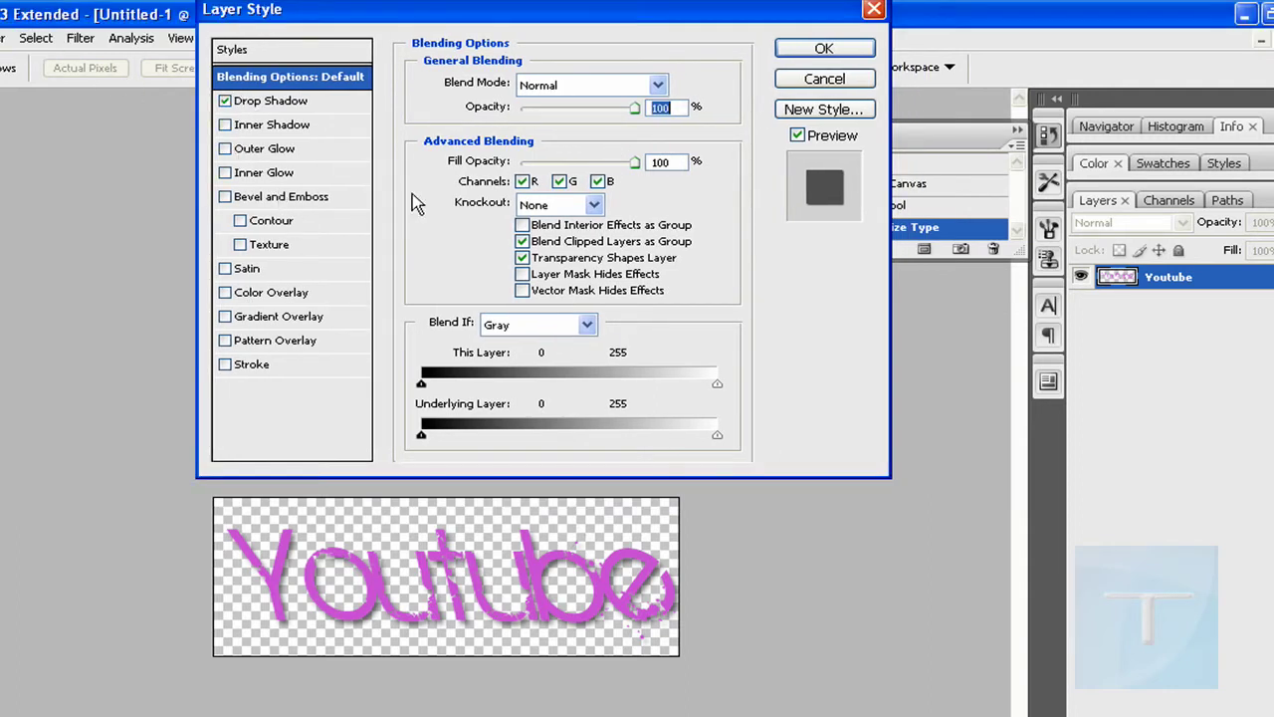
Add a diagonal squares pattern overlay, leaving the red color overlay switched off
{"action": "left_click", "coordinate": [225, 340]}
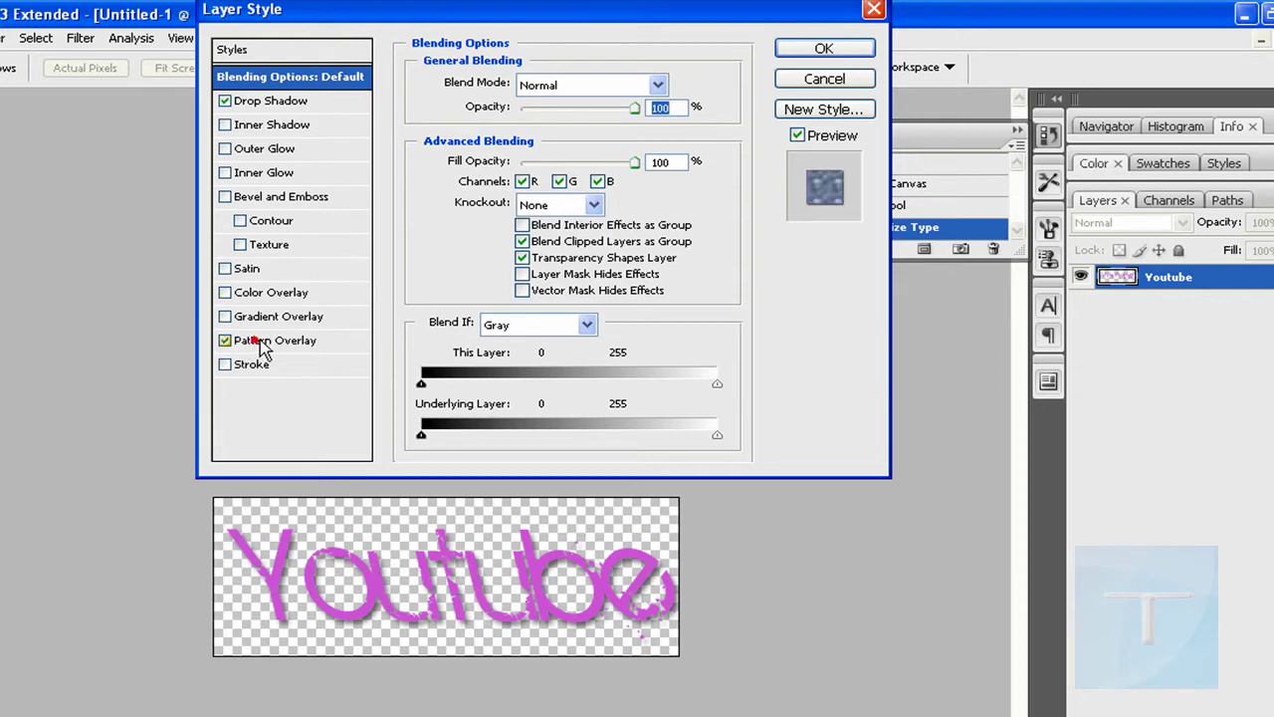
{"action": "left_click", "coordinate": [259, 341]}
{"action": "left_click", "coordinate": [516, 135]}
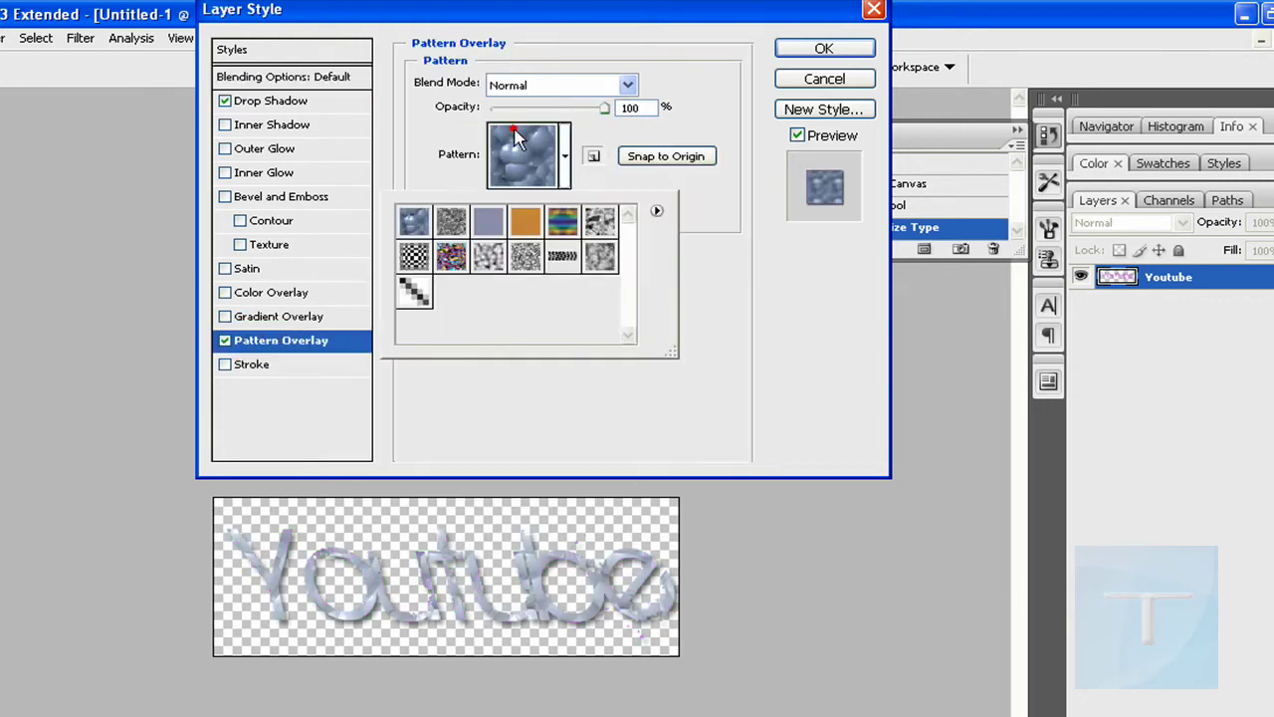
{"action": "left_click", "coordinate": [416, 289]}
{"action": "left_click", "coordinate": [454, 394]}
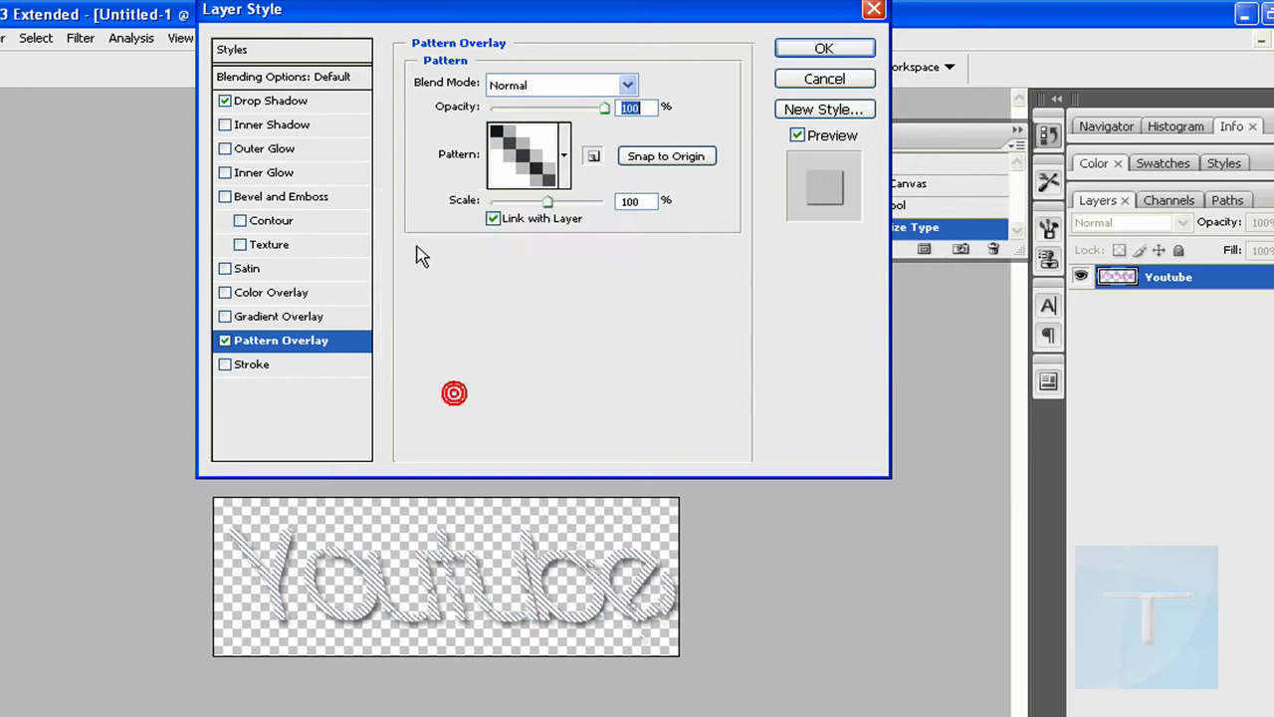
{"action": "left_click", "coordinate": [225, 293]}
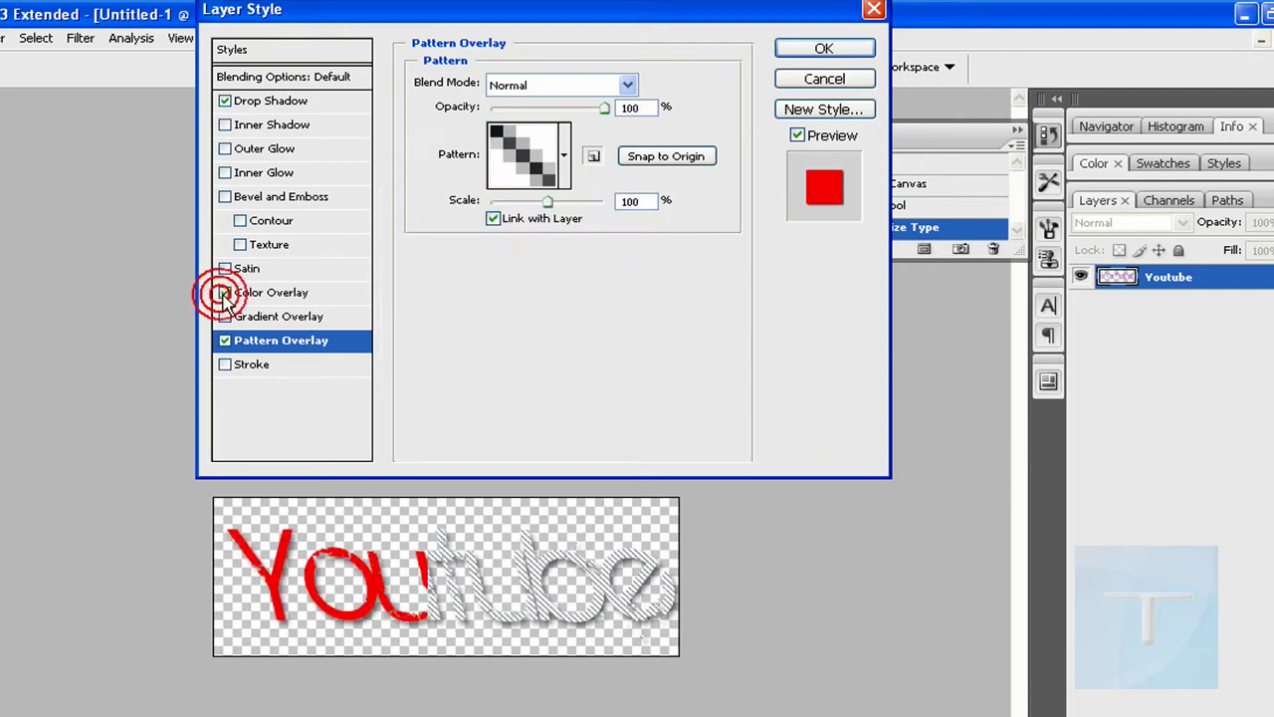
{"action": "left_click", "coordinate": [225, 293]}
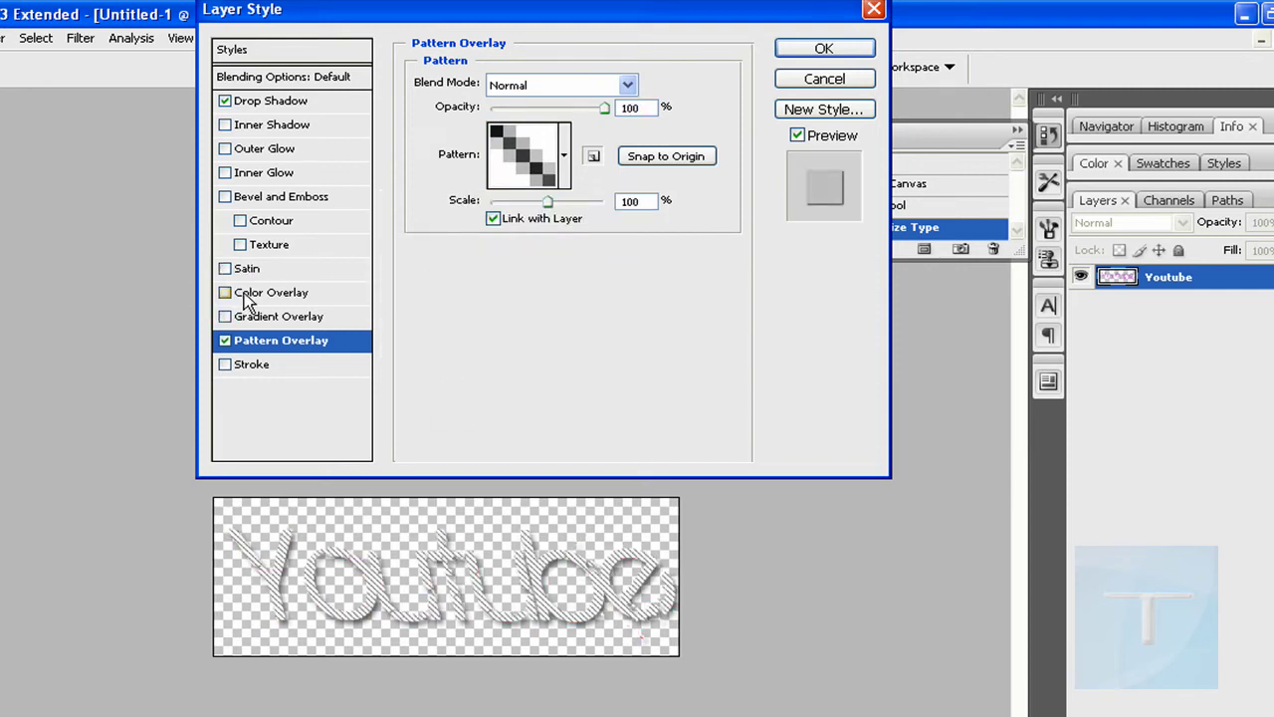
Apply the blue-purple preset gradient overlay at 58% opacity and turn on outer glow
{"action": "left_click", "coordinate": [254, 318]}
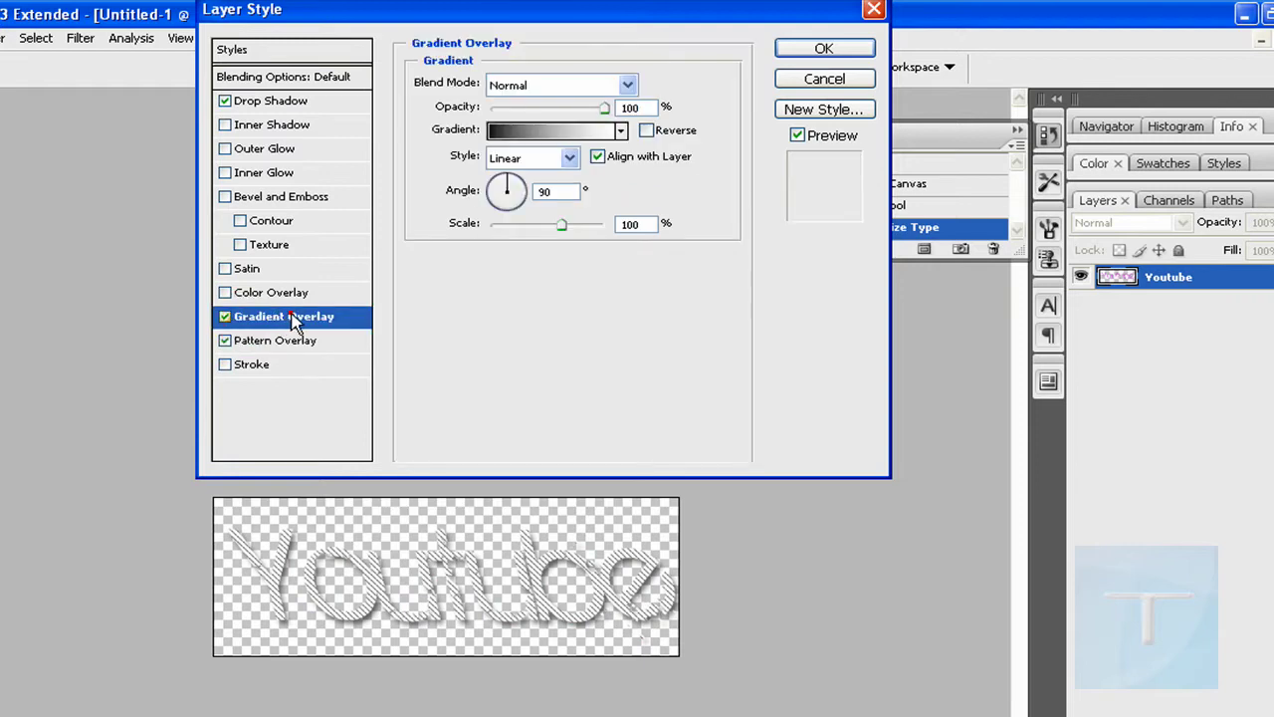
{"action": "left_click", "coordinate": [538, 136]}
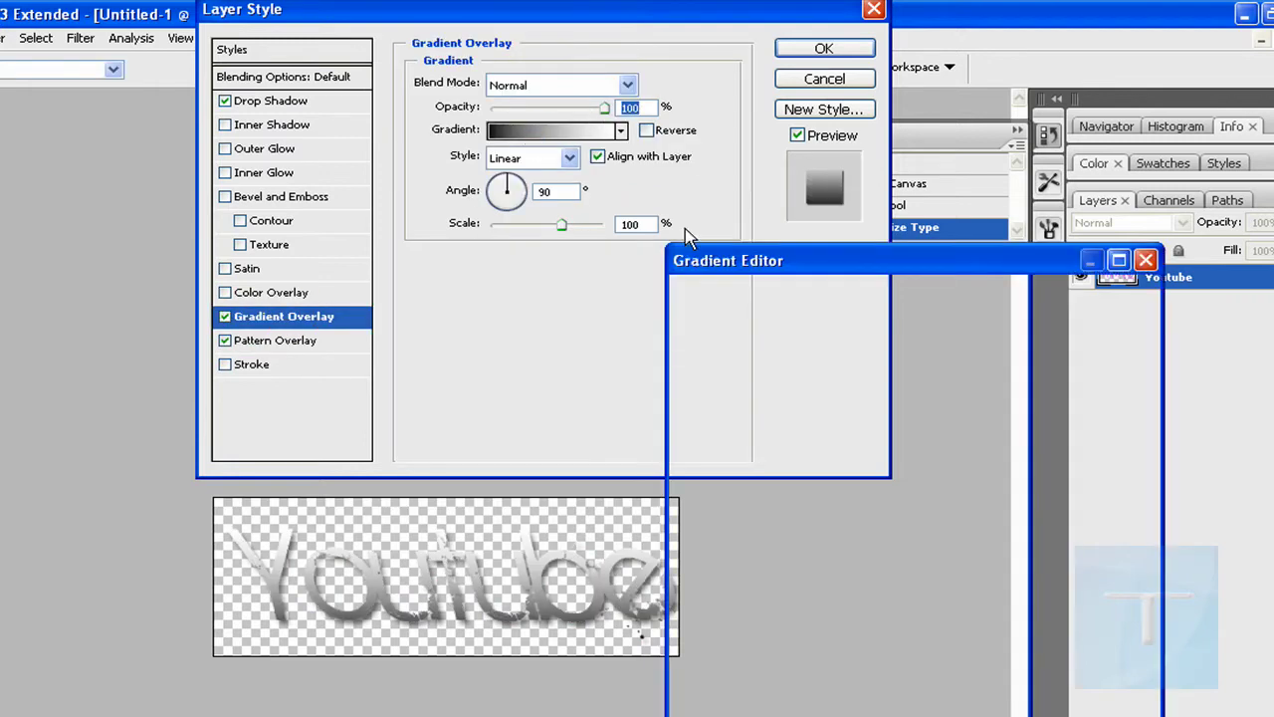
{"action": "left_click", "coordinate": [971, 371]}
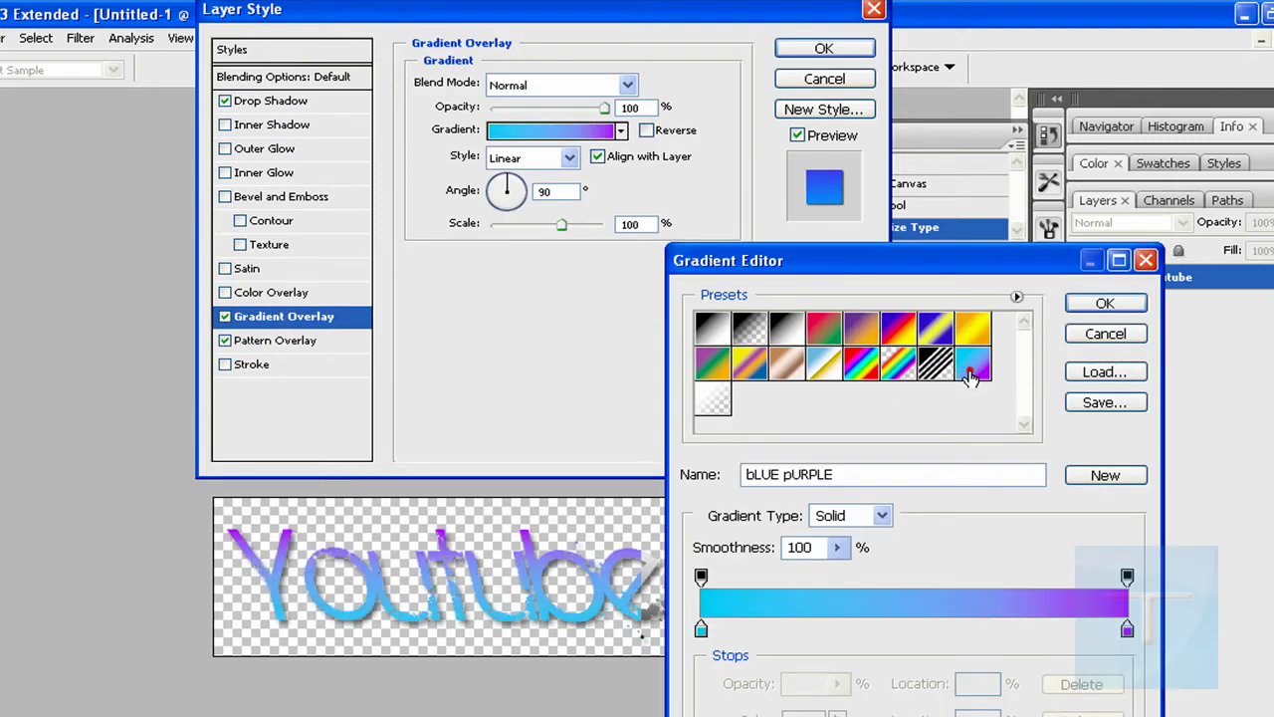
{"action": "left_click", "coordinate": [1104, 305]}
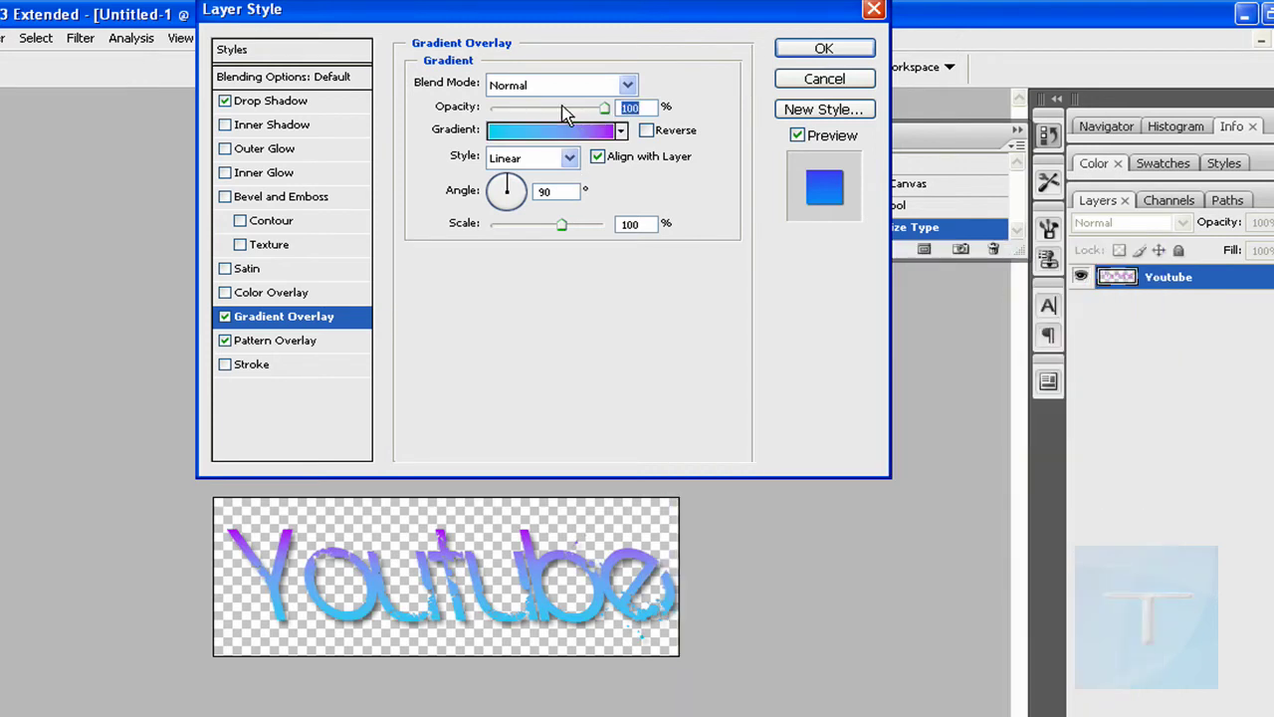
{"action": "left_click_drag", "start_coordinate": [568, 109], "coordinate": [544, 110]}
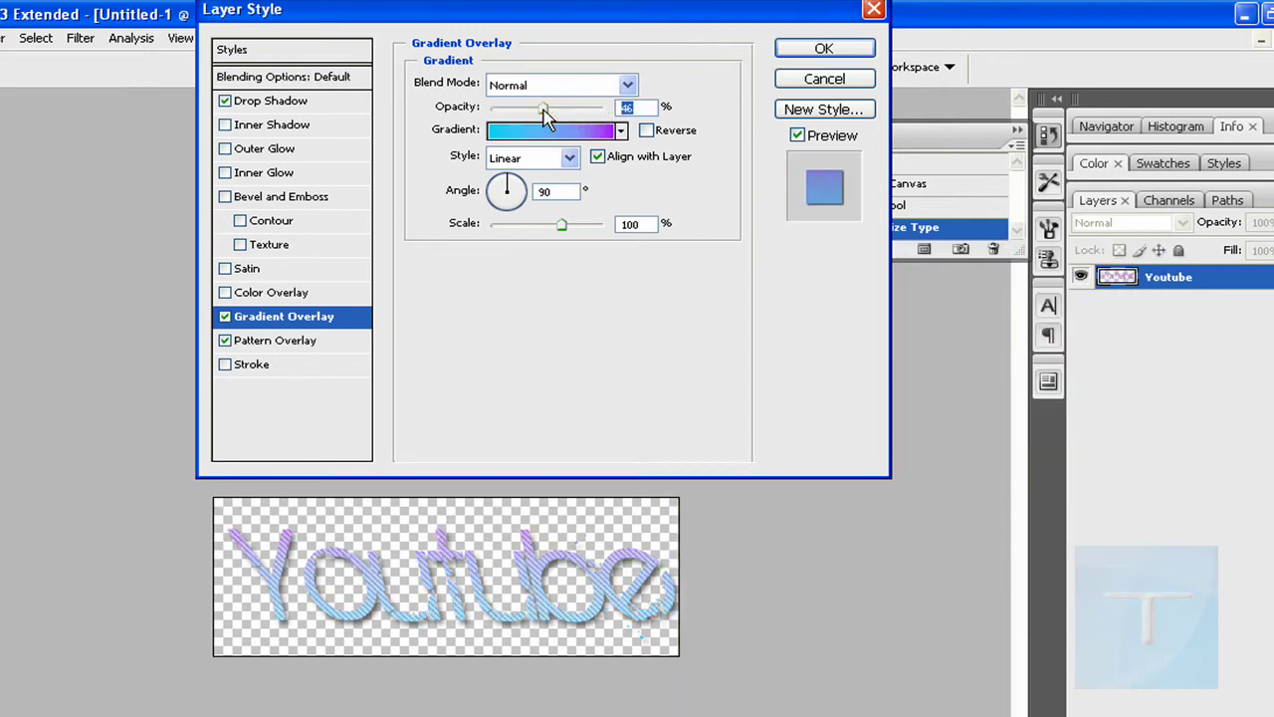
{"action": "left_click", "coordinate": [555, 108]}
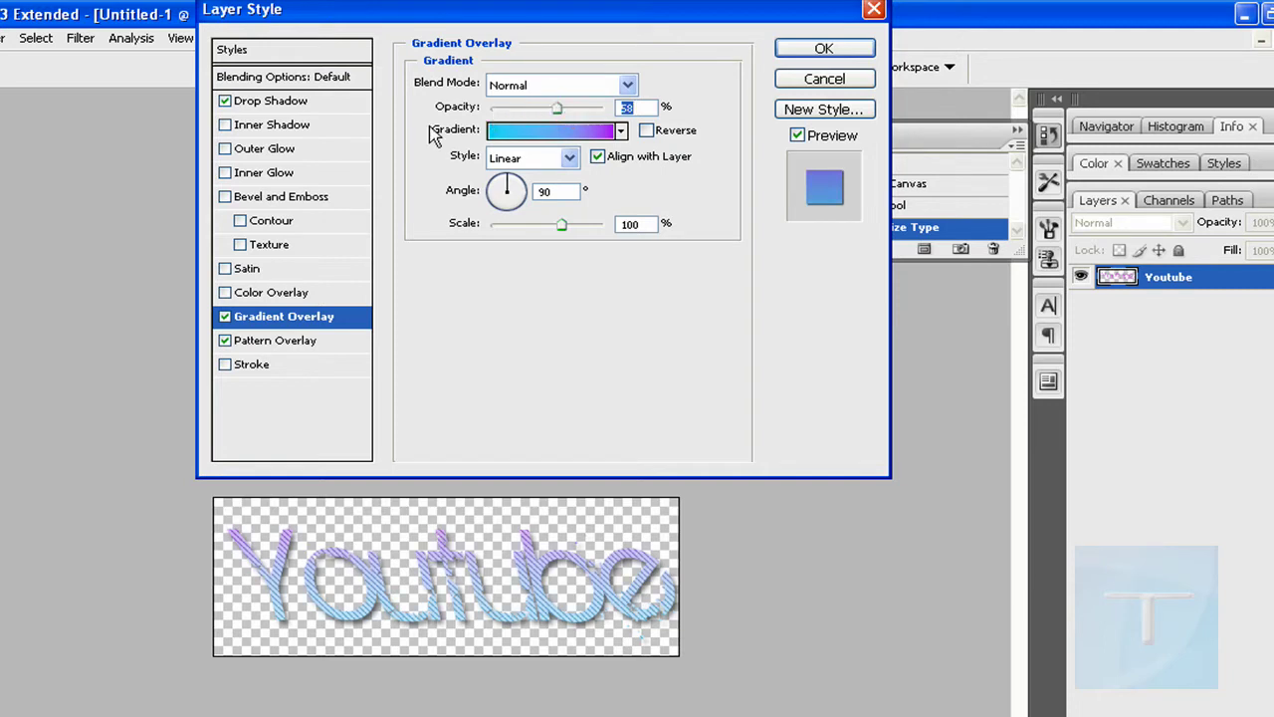
{"action": "left_click", "coordinate": [226, 149]}
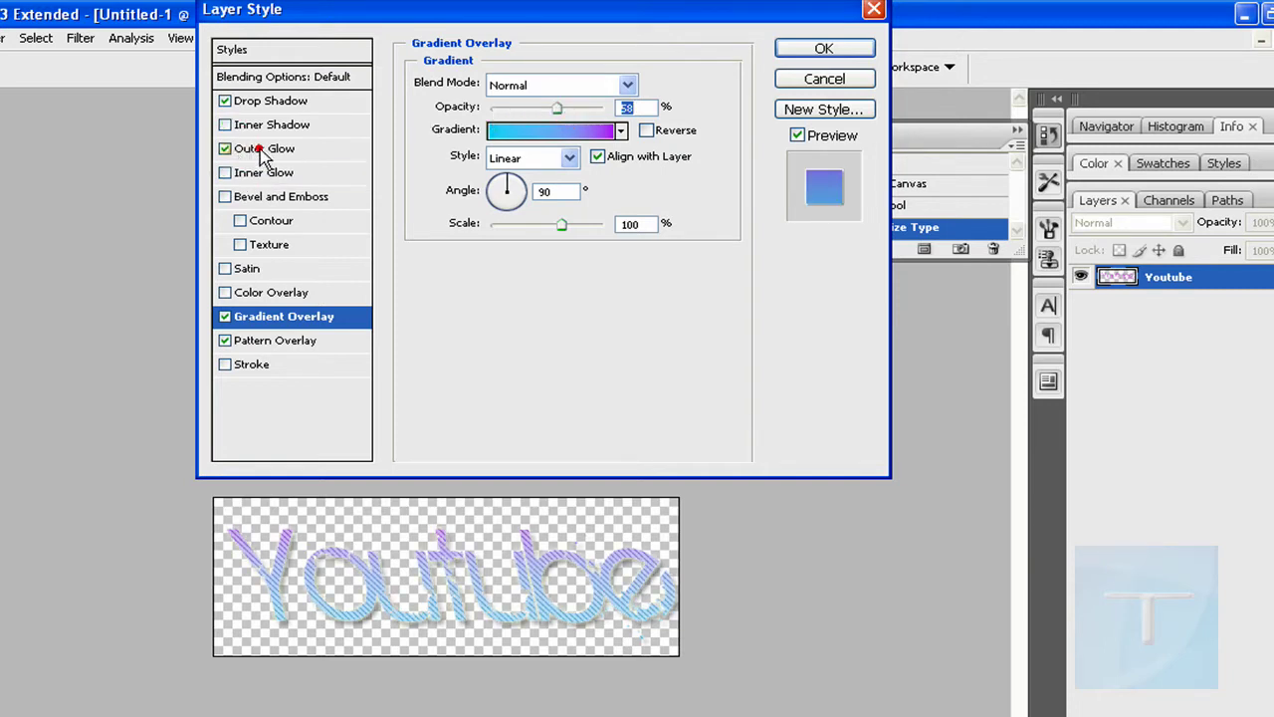
Enable inner glow with a custom curved contour and anti-aliasing
{"action": "left_click", "coordinate": [259, 148]}
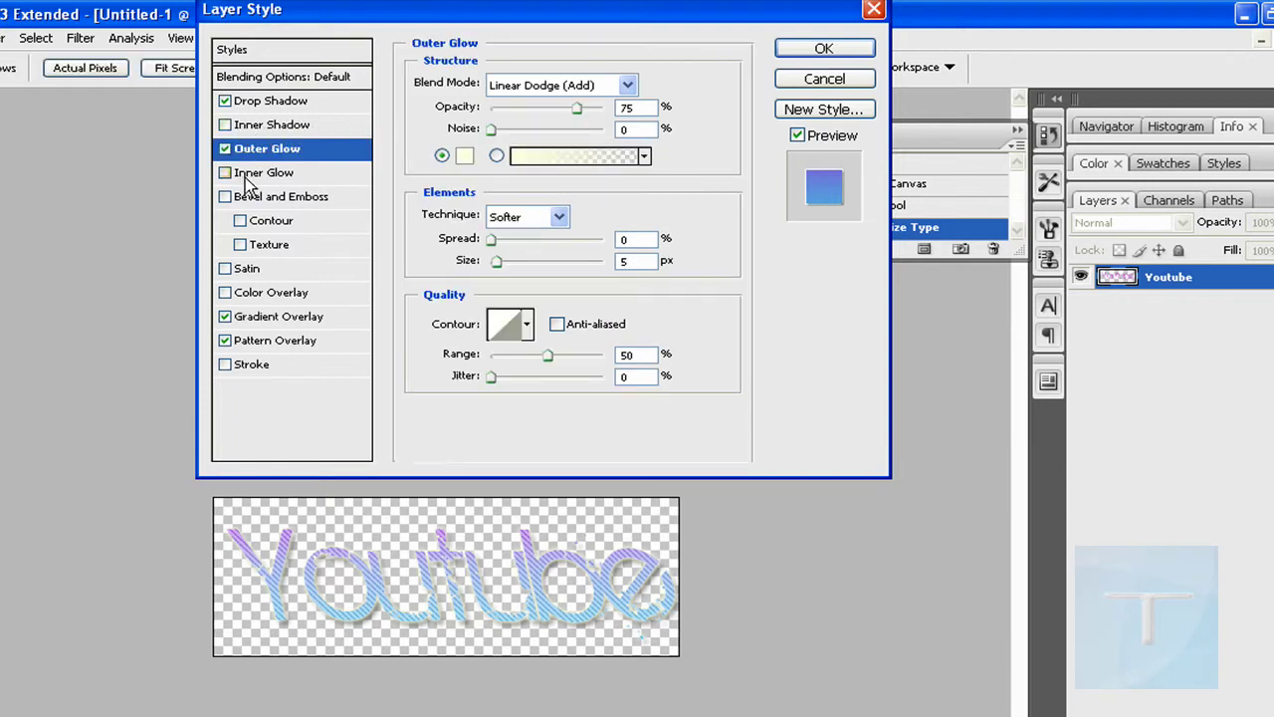
{"action": "left_click", "coordinate": [225, 173]}
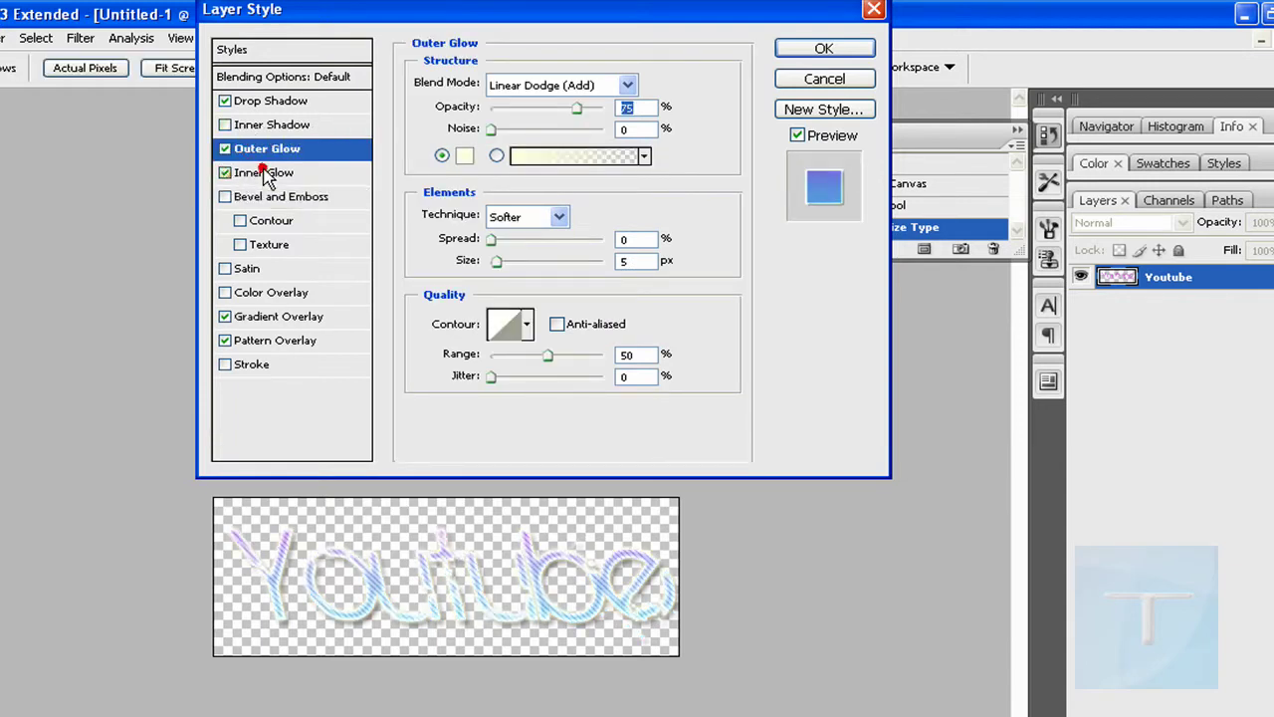
{"action": "left_click", "coordinate": [257, 173]}
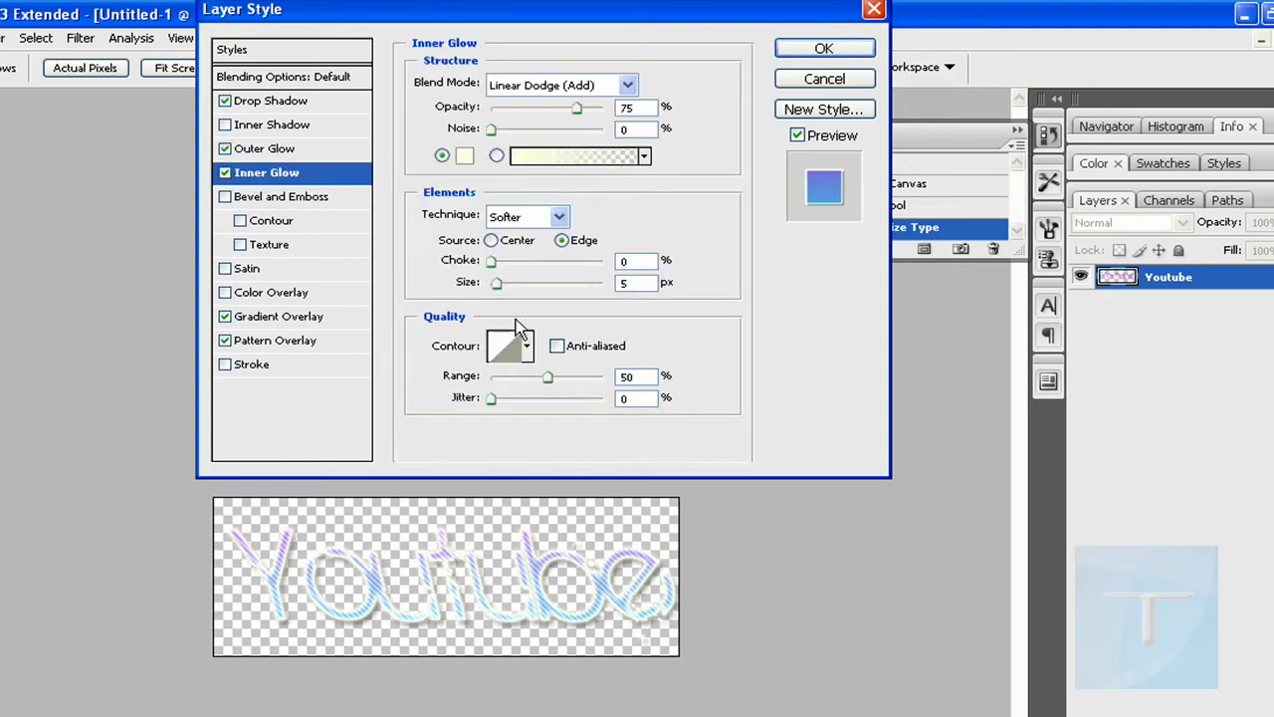
{"action": "left_click", "coordinate": [510, 344]}
{"action": "left_click_drag", "start_coordinate": [660, 454], "coordinate": [658, 490]}
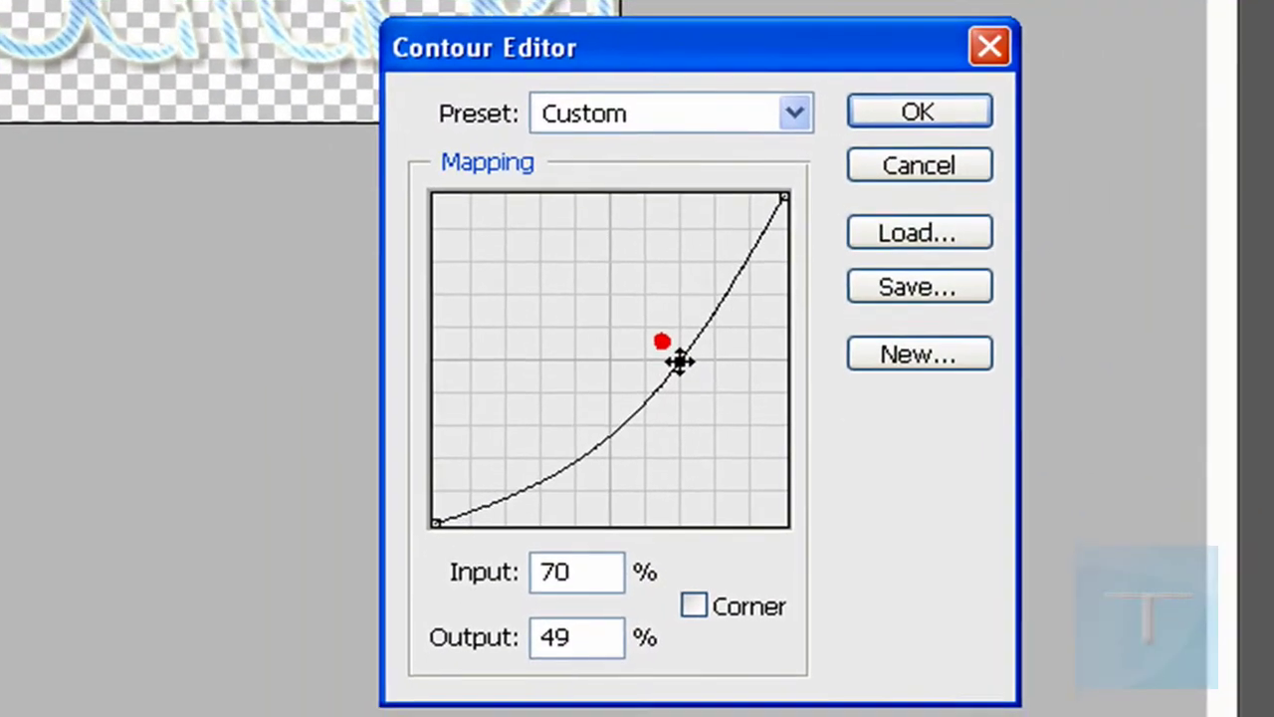
{"action": "mouse_move", "coordinate": [678, 362]}
{"action": "left_mouse_down"}
{"action": "mouse_move", "coordinate": [694, 367]}
{"action": "mouse_move", "coordinate": [666, 356]}
{"action": "left_mouse_up"}
{"action": "left_click", "coordinate": [920, 110]}
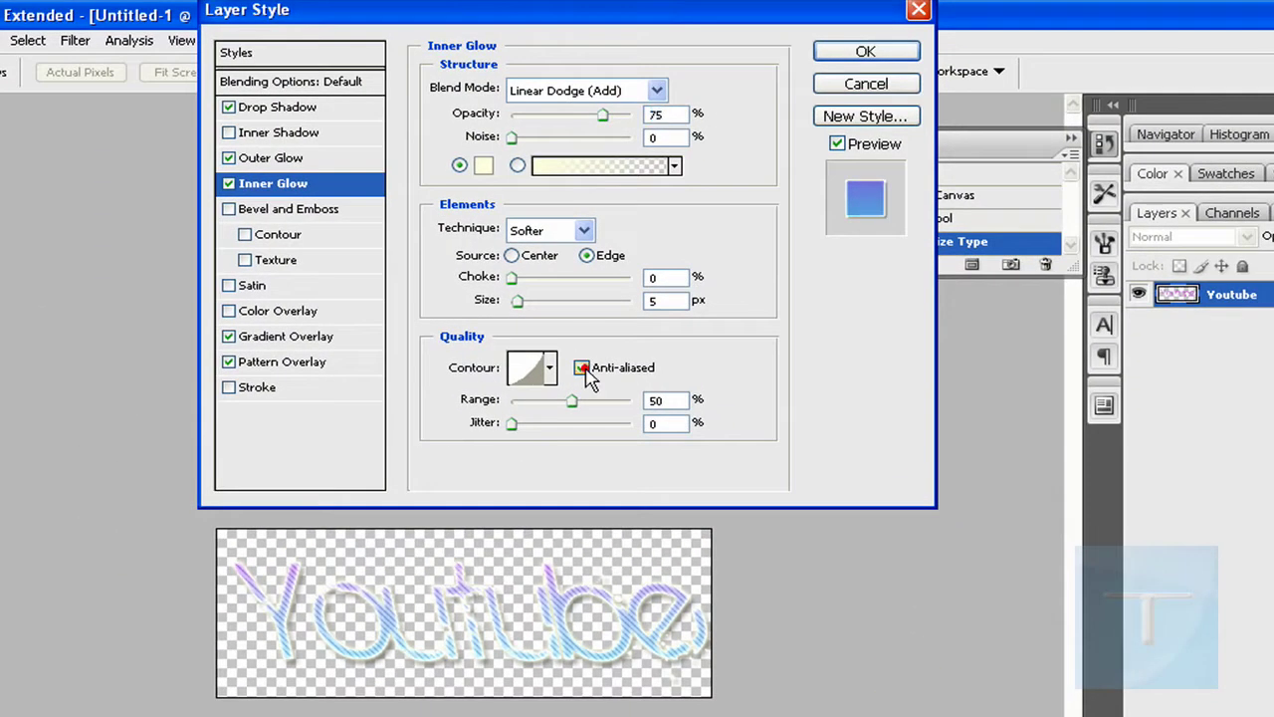
{"action": "left_click", "coordinate": [584, 369]}
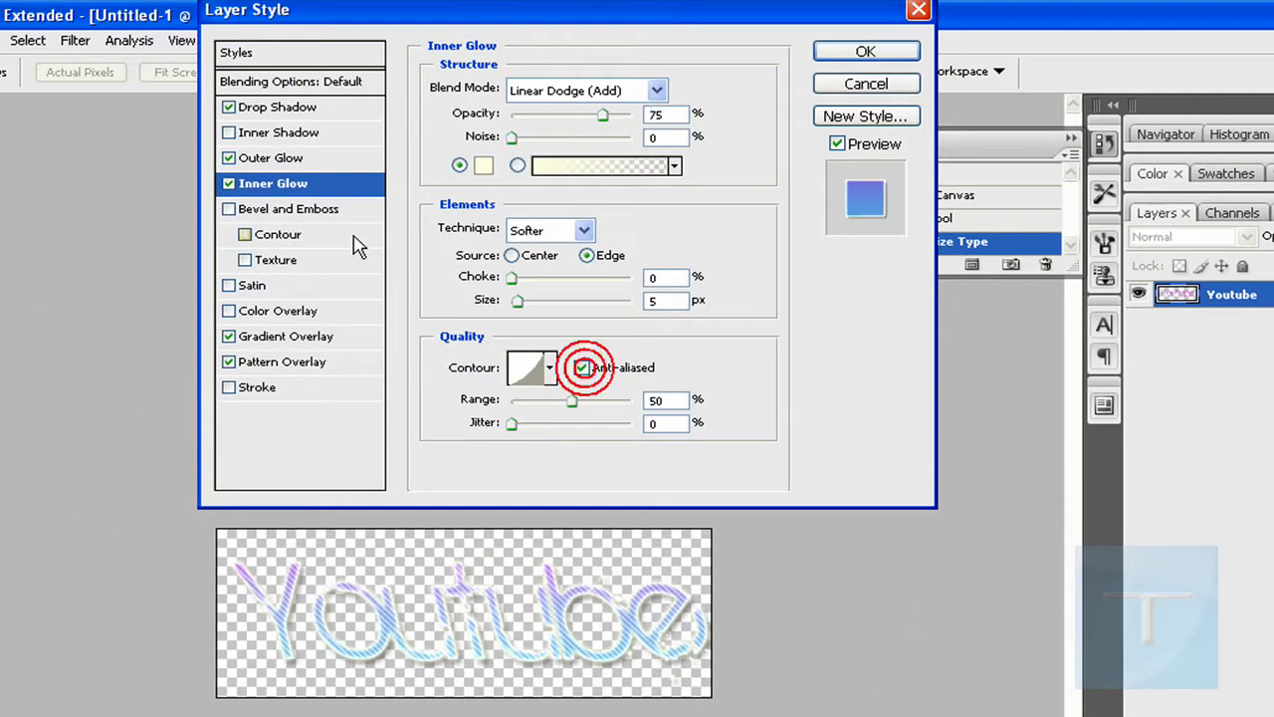
Try a bevel contour, then turn it back off while keeping bevel and emboss on
{"action": "left_click", "coordinate": [246, 235]}
{"action": "left_click", "coordinate": [277, 235]}
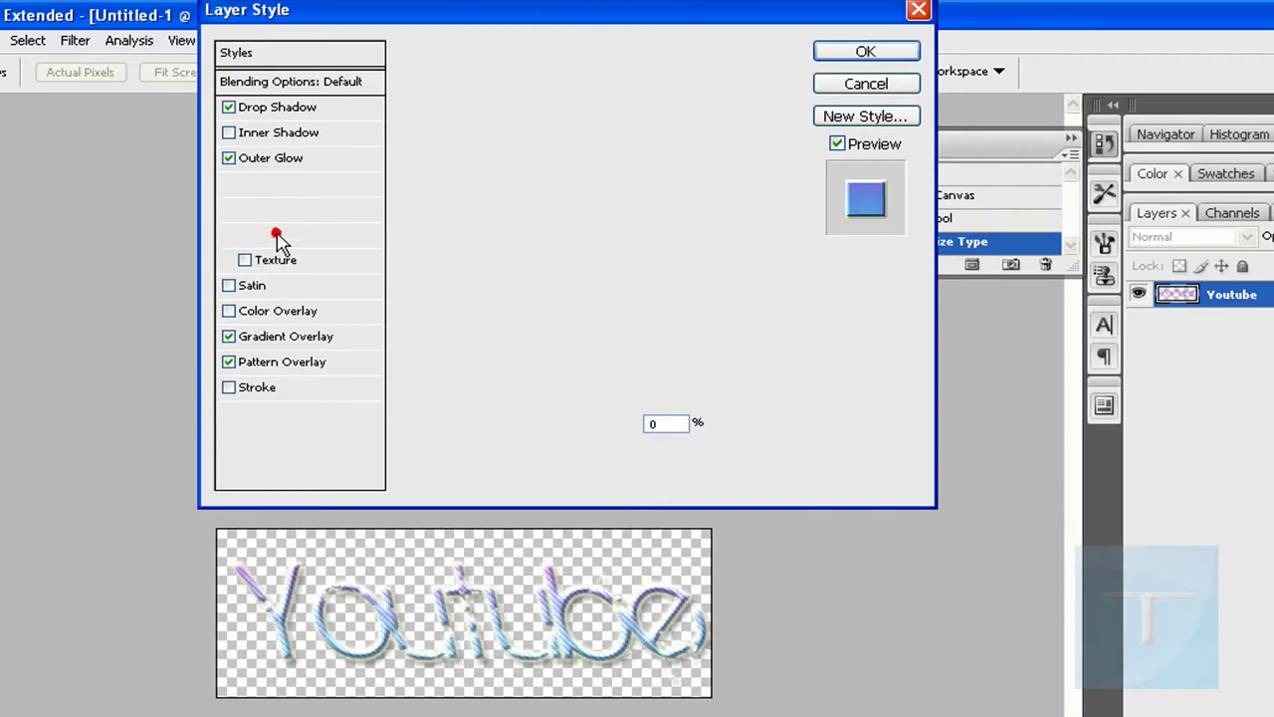
{"action": "left_click", "coordinate": [512, 95]}
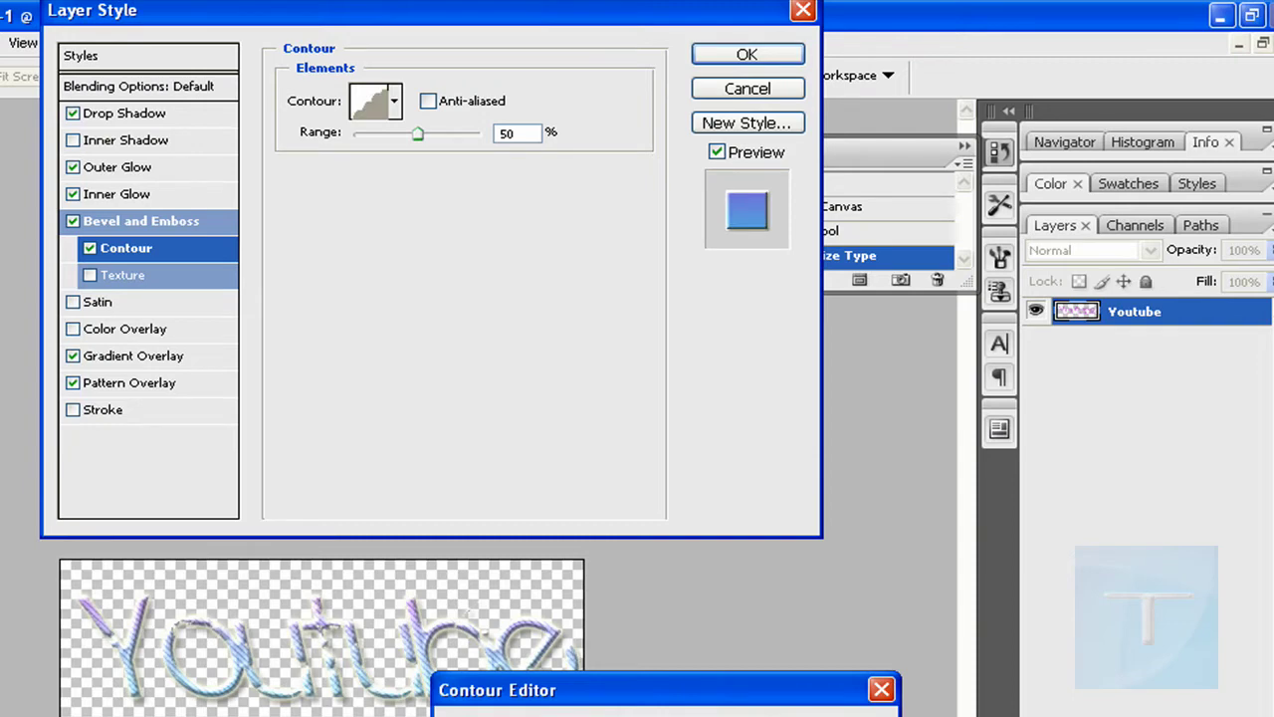
{"action": "key", "text": "Return"}
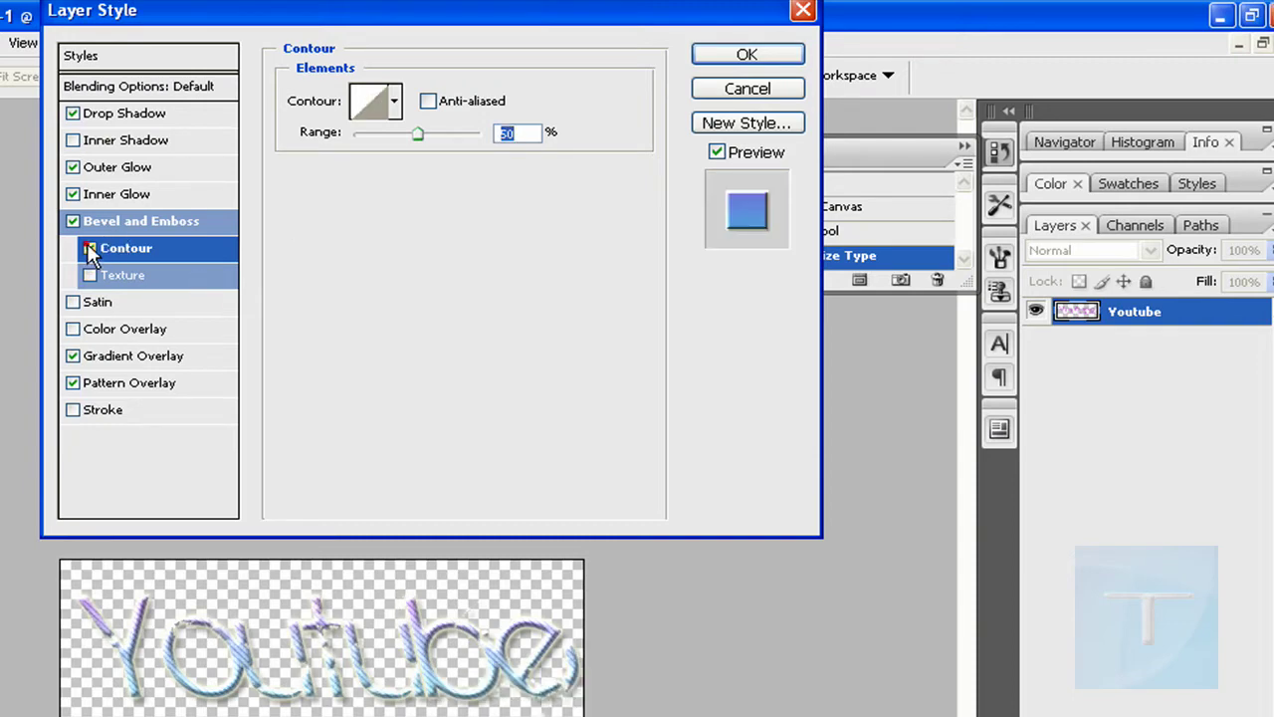
{"action": "left_click", "coordinate": [90, 248]}
{"action": "left_click", "coordinate": [73, 221]}
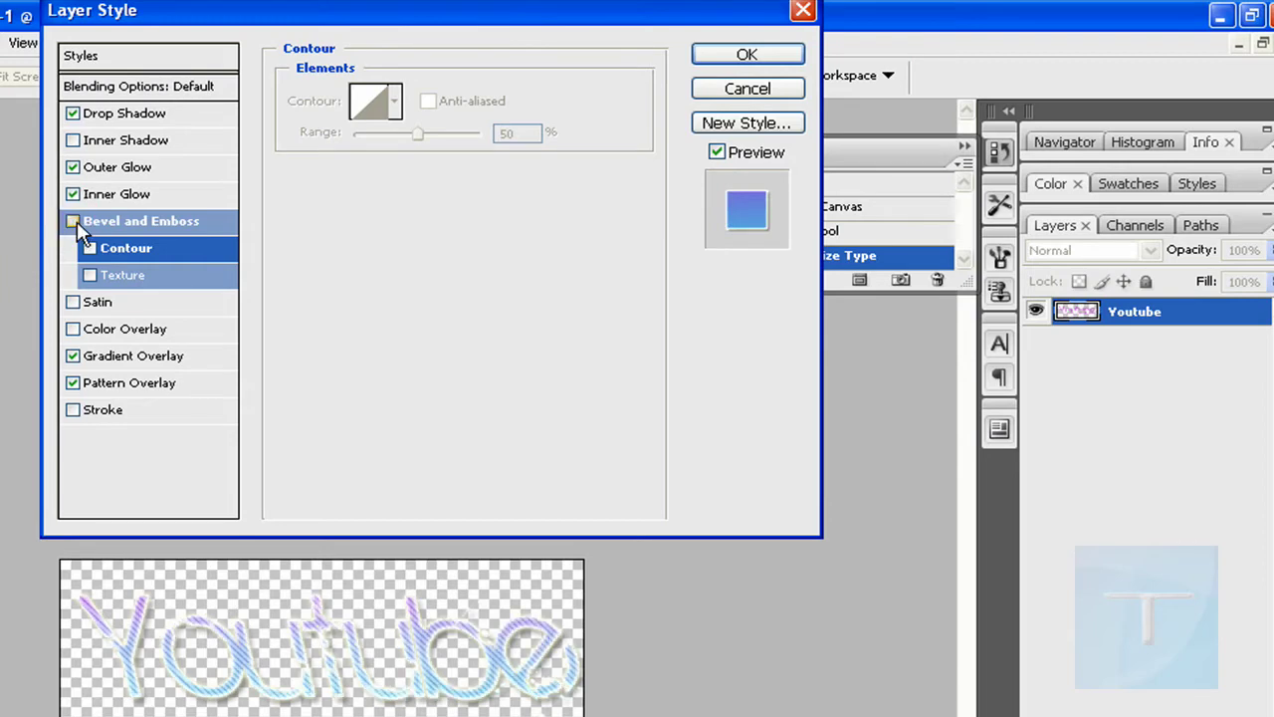
{"action": "left_click", "coordinate": [73, 221]}
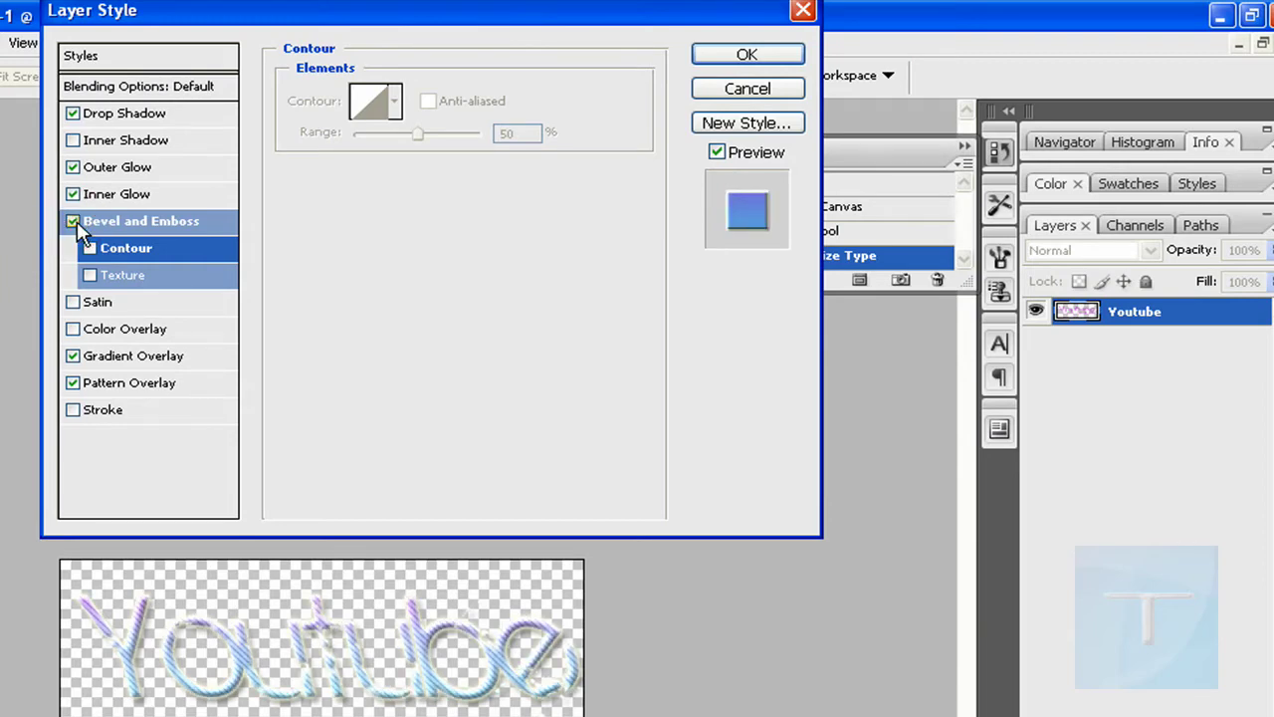
Draw a custom gloss contour curve for the bevel and emboss
{"action": "left_click", "coordinate": [84, 221]}
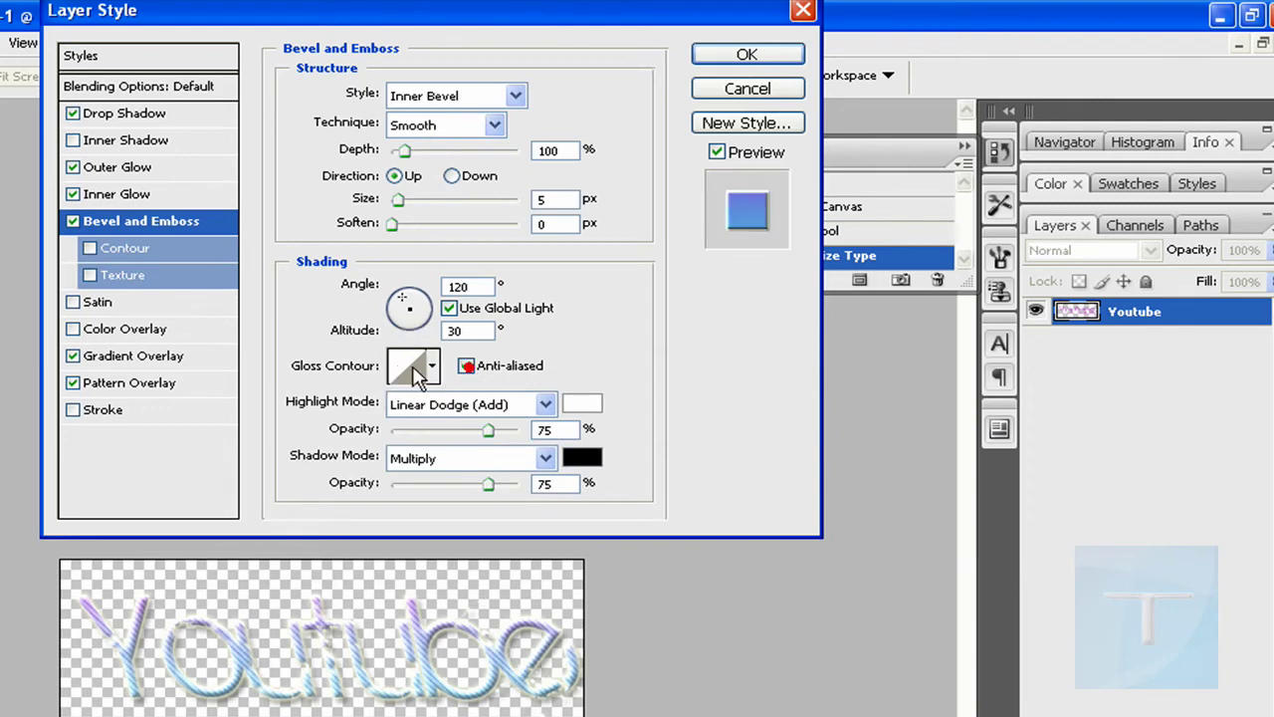
{"action": "left_click", "coordinate": [408, 368]}
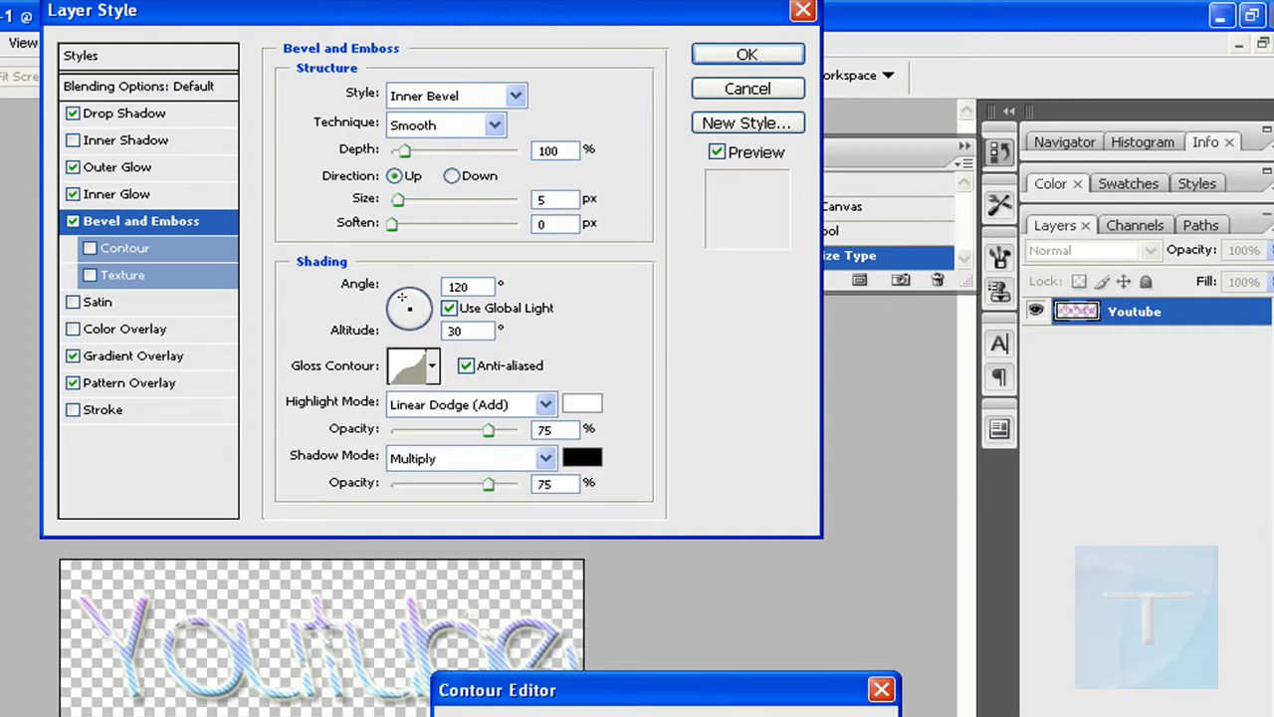
{"action": "left_click", "coordinate": [819, 707]}
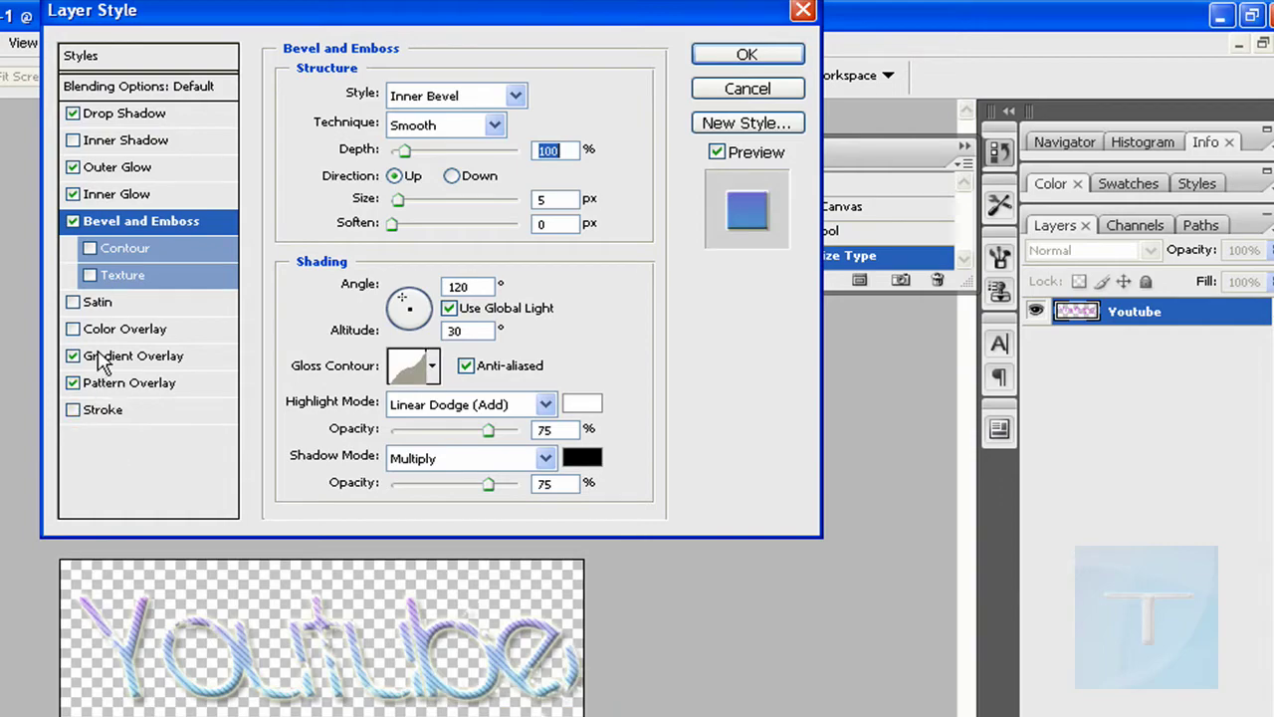
Apply the effects, make a Youtube copy layer, and set frame 1 of the frame animation to No delay
{"action": "left_click", "coordinate": [739, 51]}
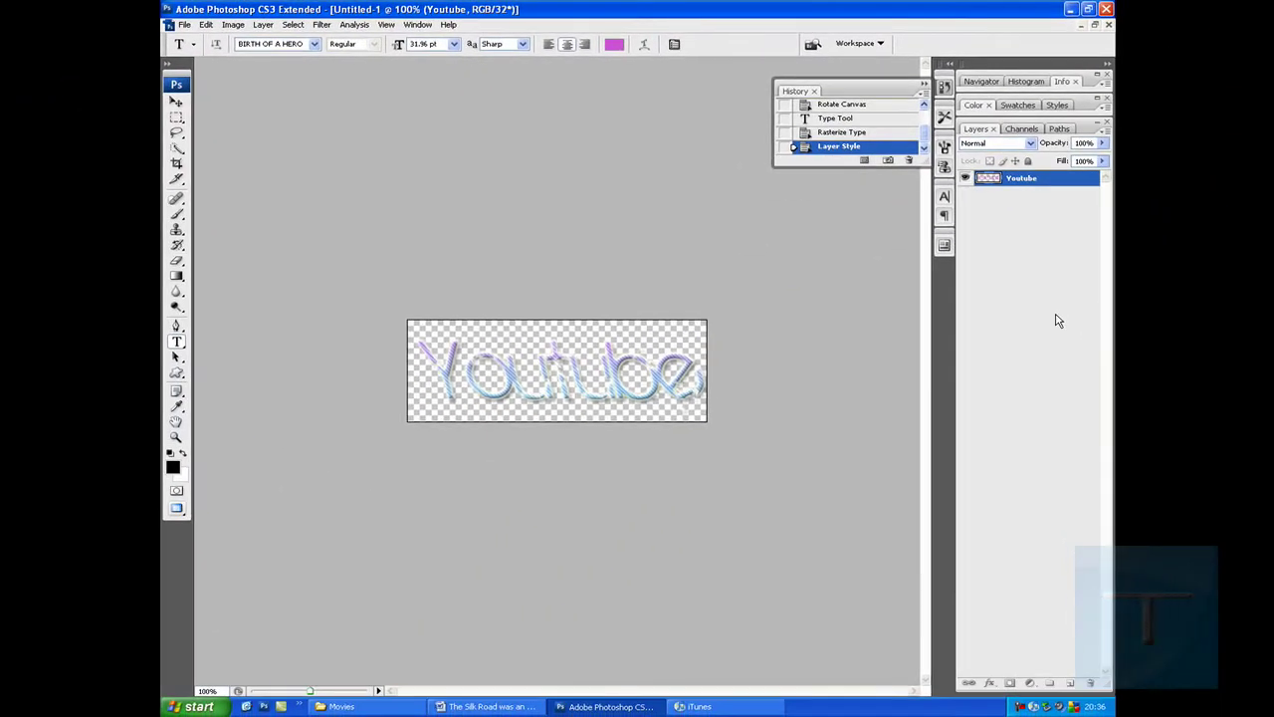
{"action": "left_click_drag", "start_coordinate": [1016, 186], "coordinate": [1069, 683]}
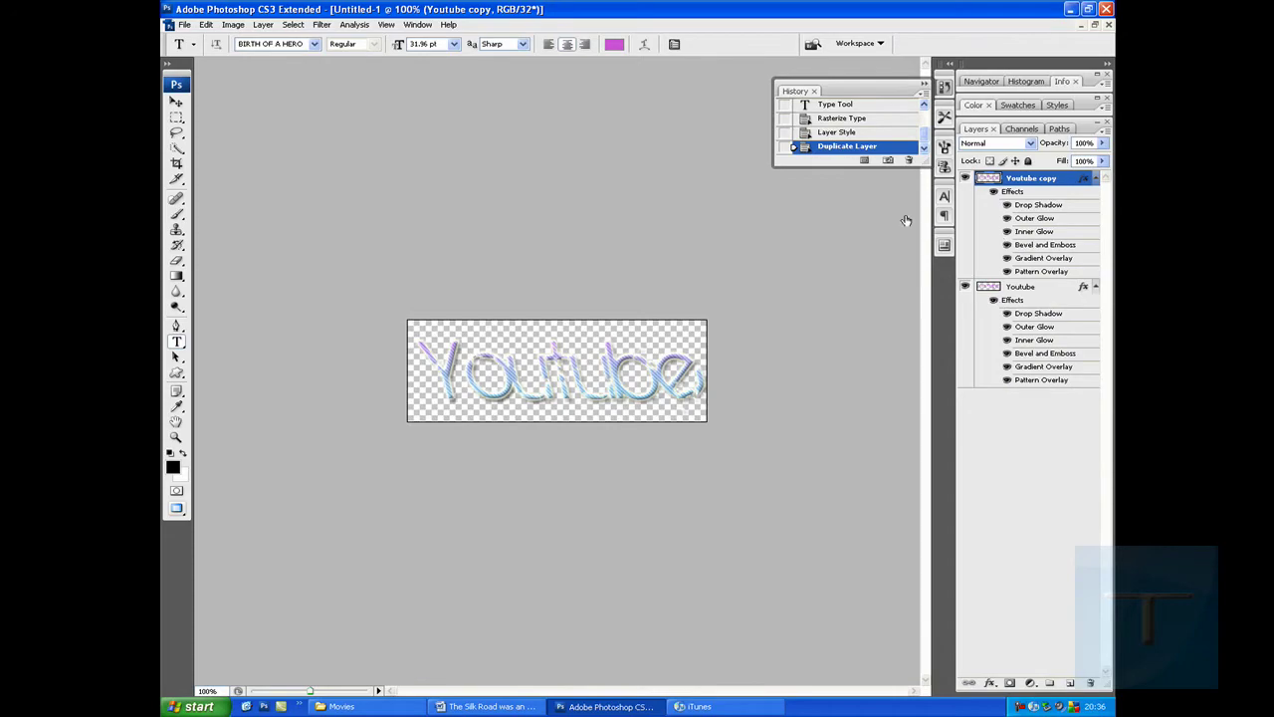
{"action": "left_click", "coordinate": [417, 24]}
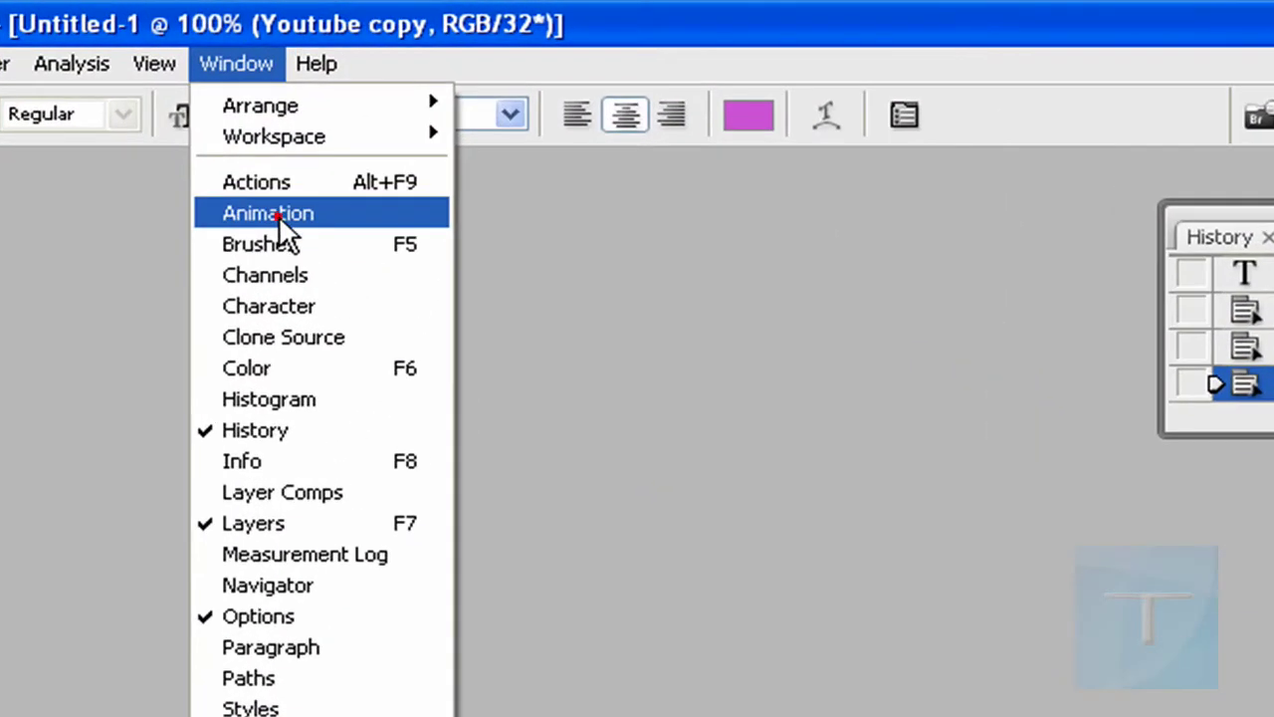
{"action": "left_click", "coordinate": [369, 131]}
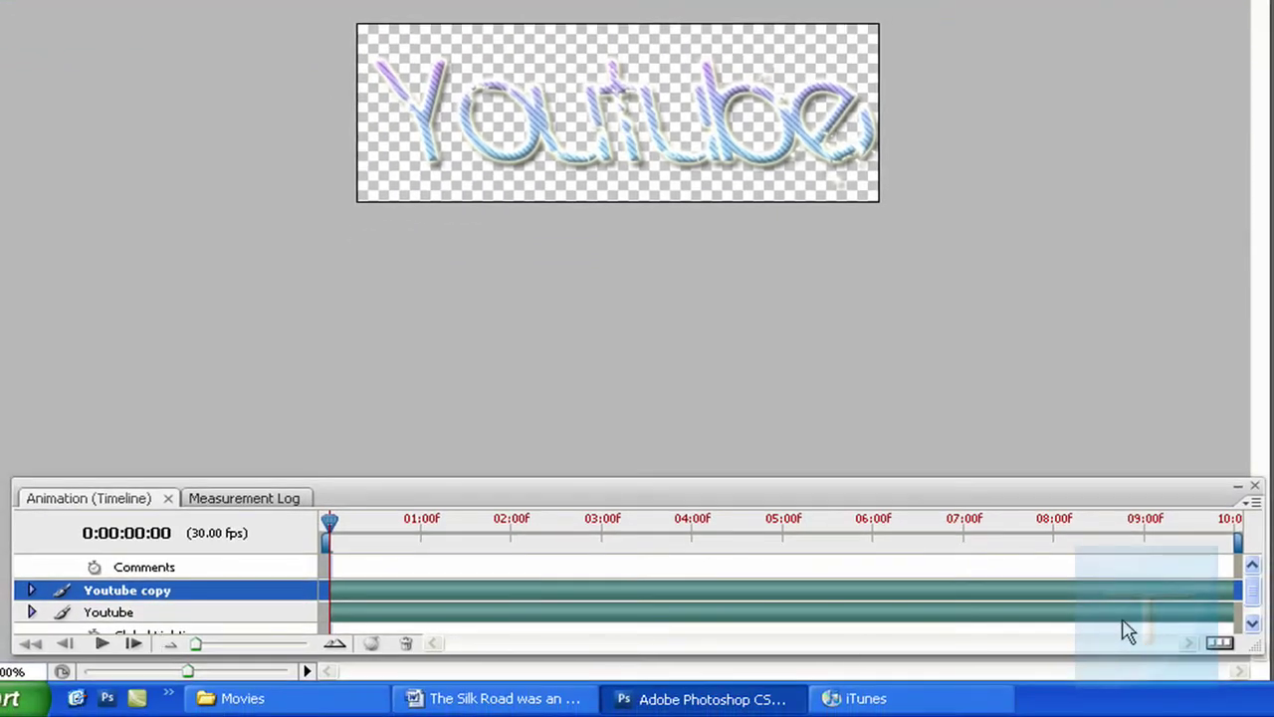
{"action": "left_click", "coordinate": [1221, 647]}
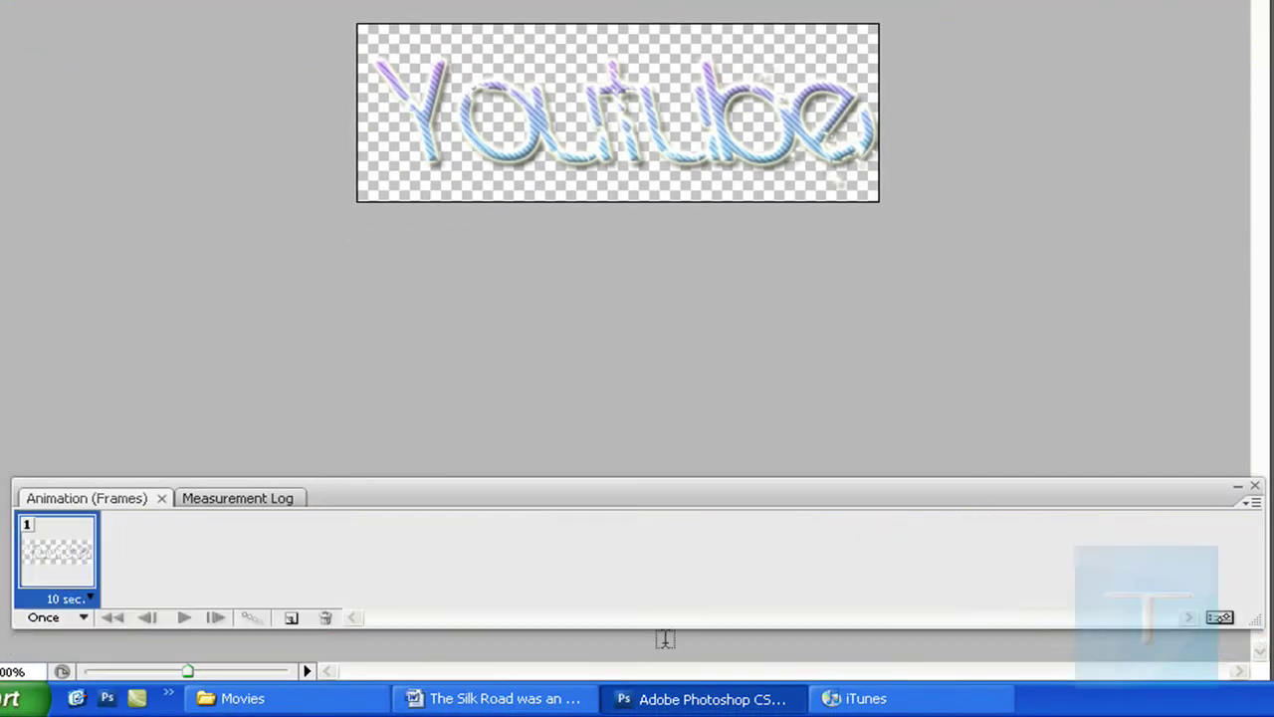
{"action": "left_click", "coordinate": [89, 599]}
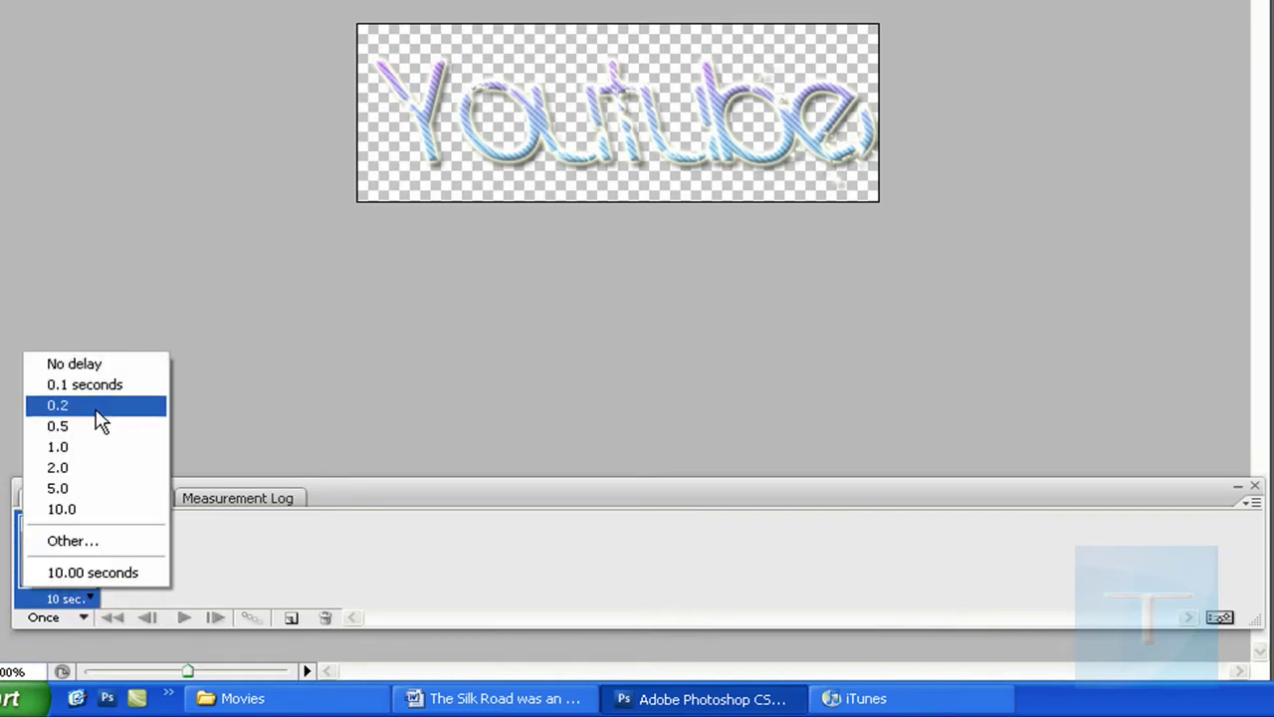
{"action": "left_click", "coordinate": [100, 366]}
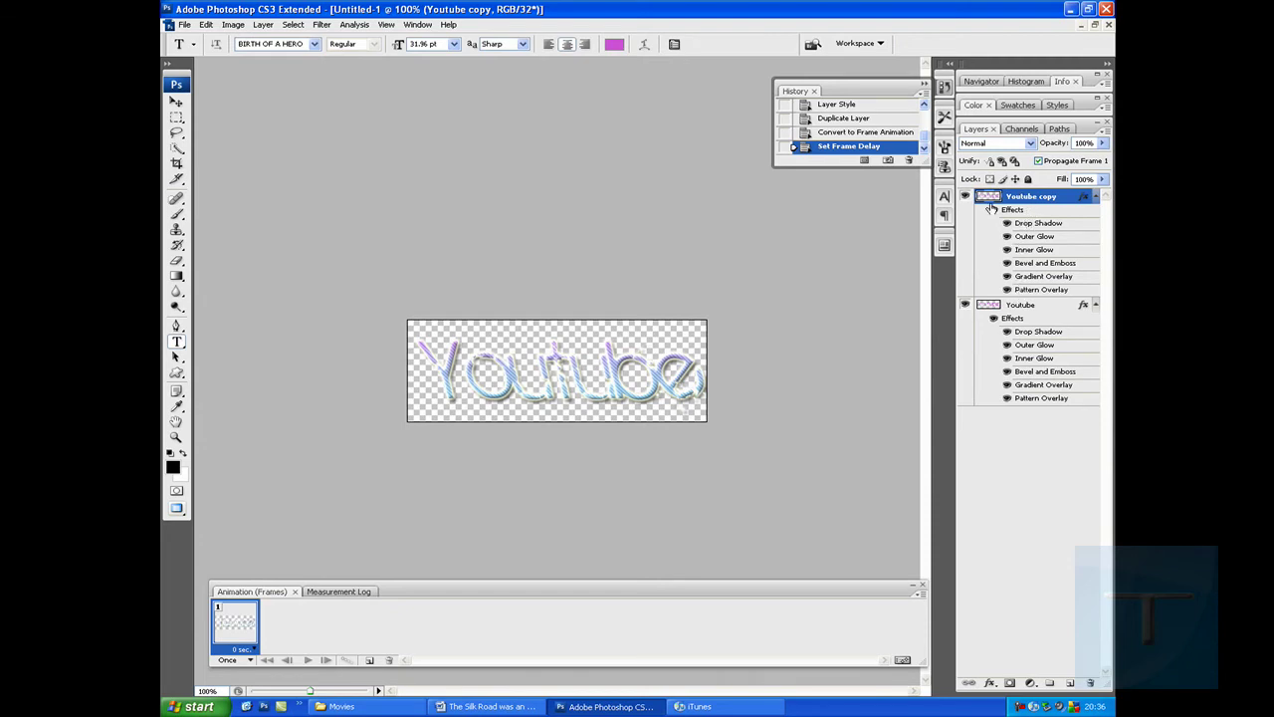
Hide the Youtube copy layer and give it a red 2 px outside stroke
{"action": "left_click", "coordinate": [966, 197]}
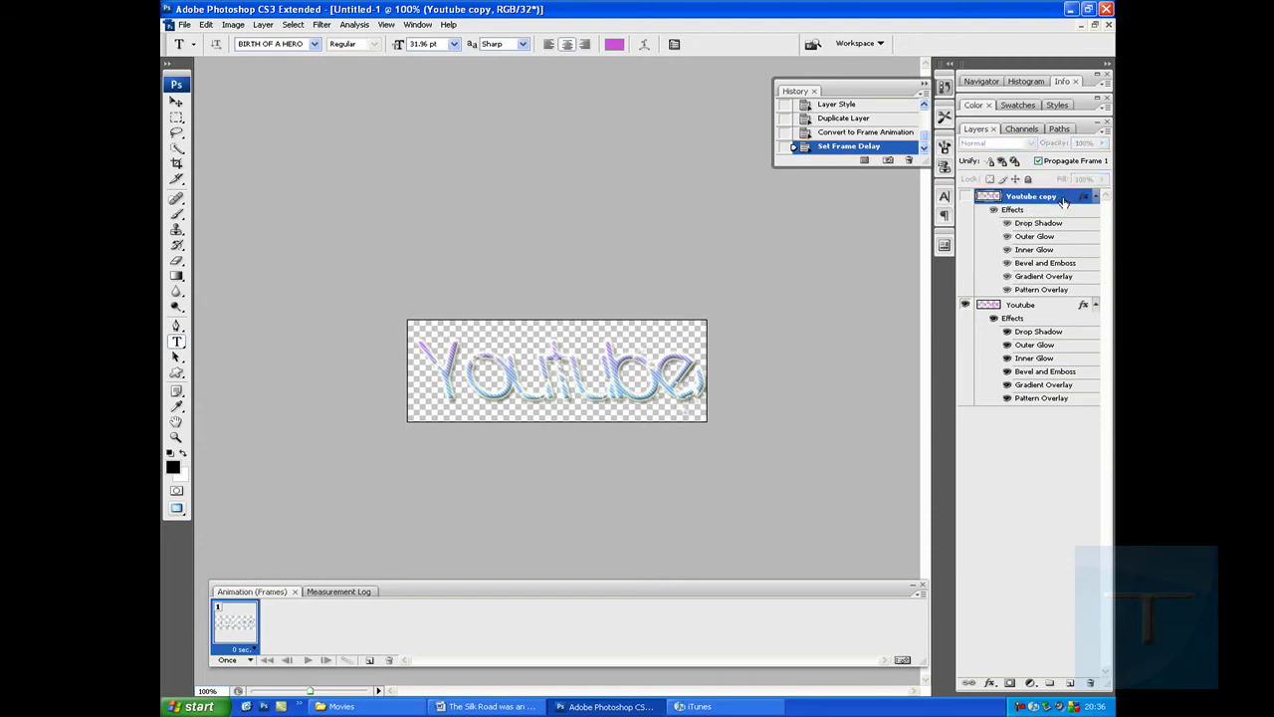
{"action": "double_click", "coordinate": [1063, 200]}
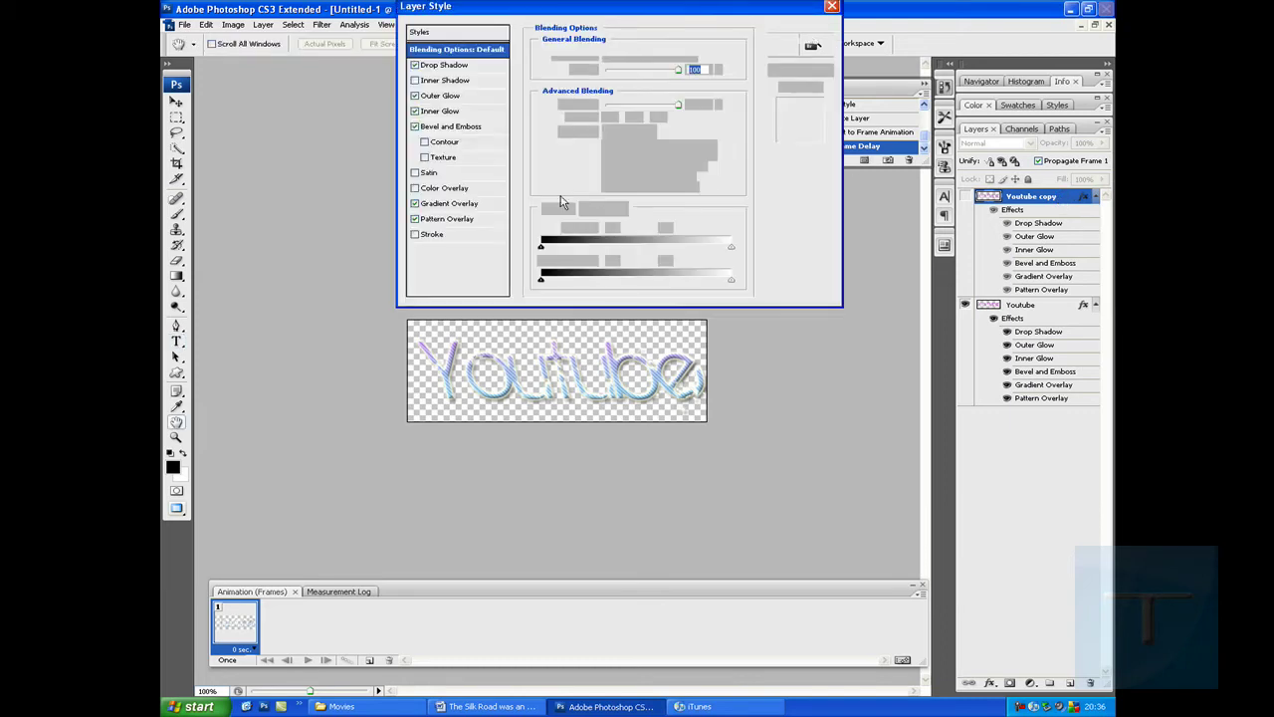
{"action": "left_click", "coordinate": [418, 240]}
{"action": "left_click", "coordinate": [431, 237]}
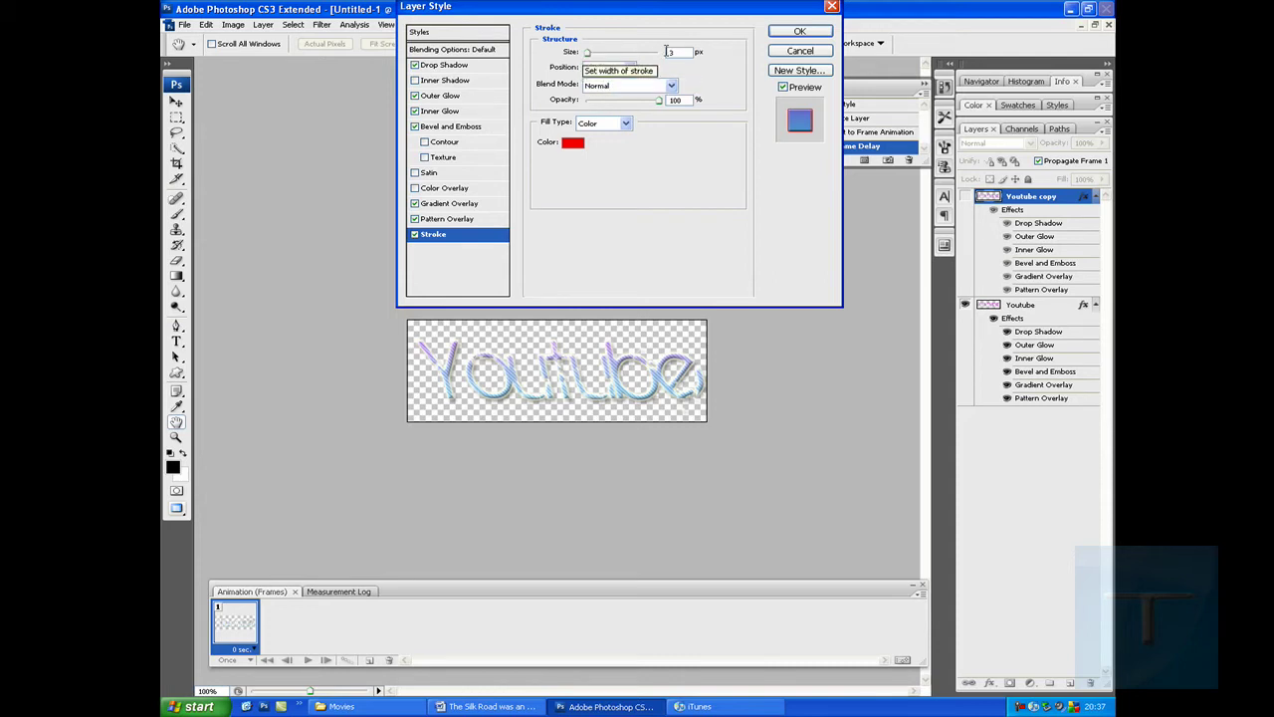
{"action": "key", "text": "Down"}
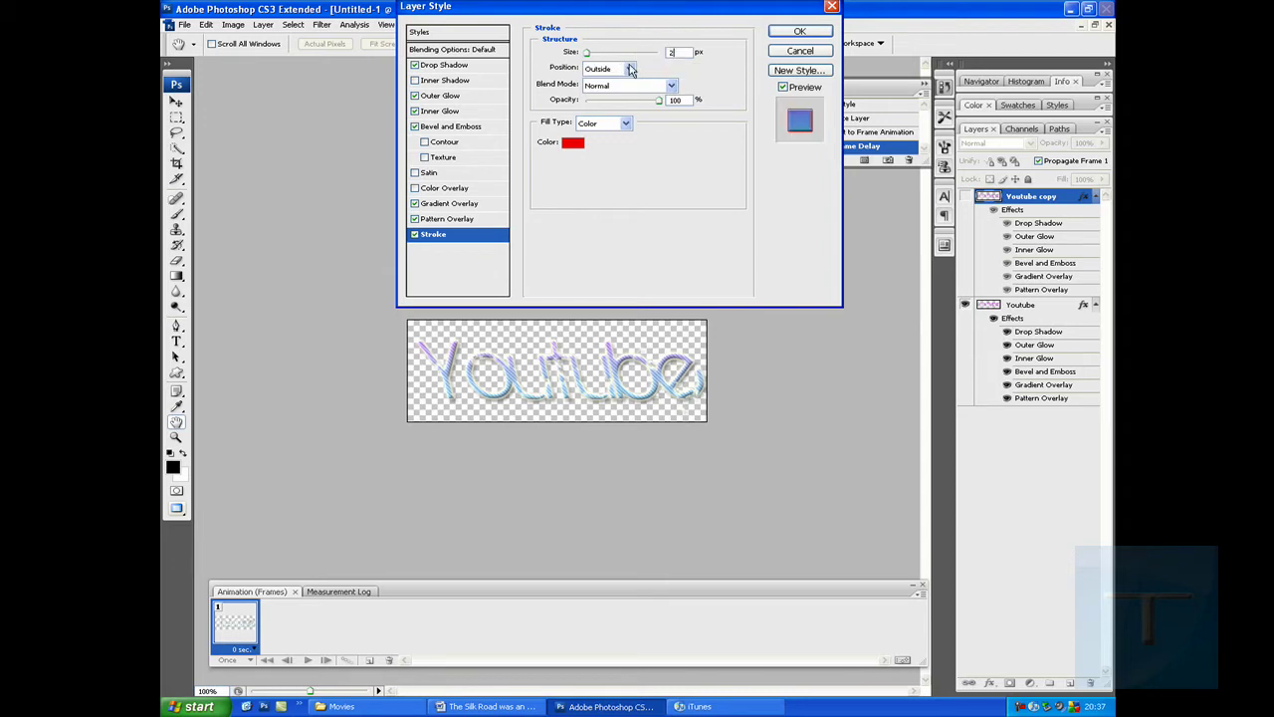
{"action": "left_click", "coordinate": [792, 35]}
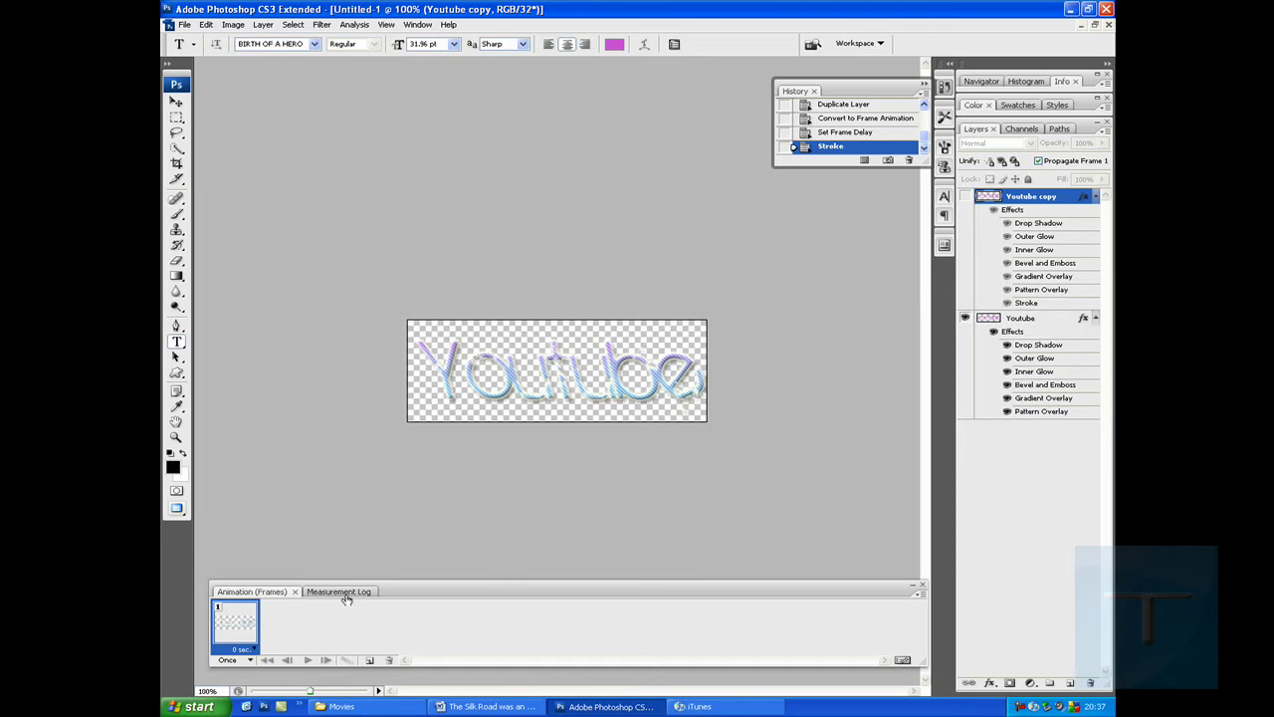
Add frames 2–5, alternately showing and hiding the red-stroked Youtube copy text
{"action": "left_click", "coordinate": [369, 661]}
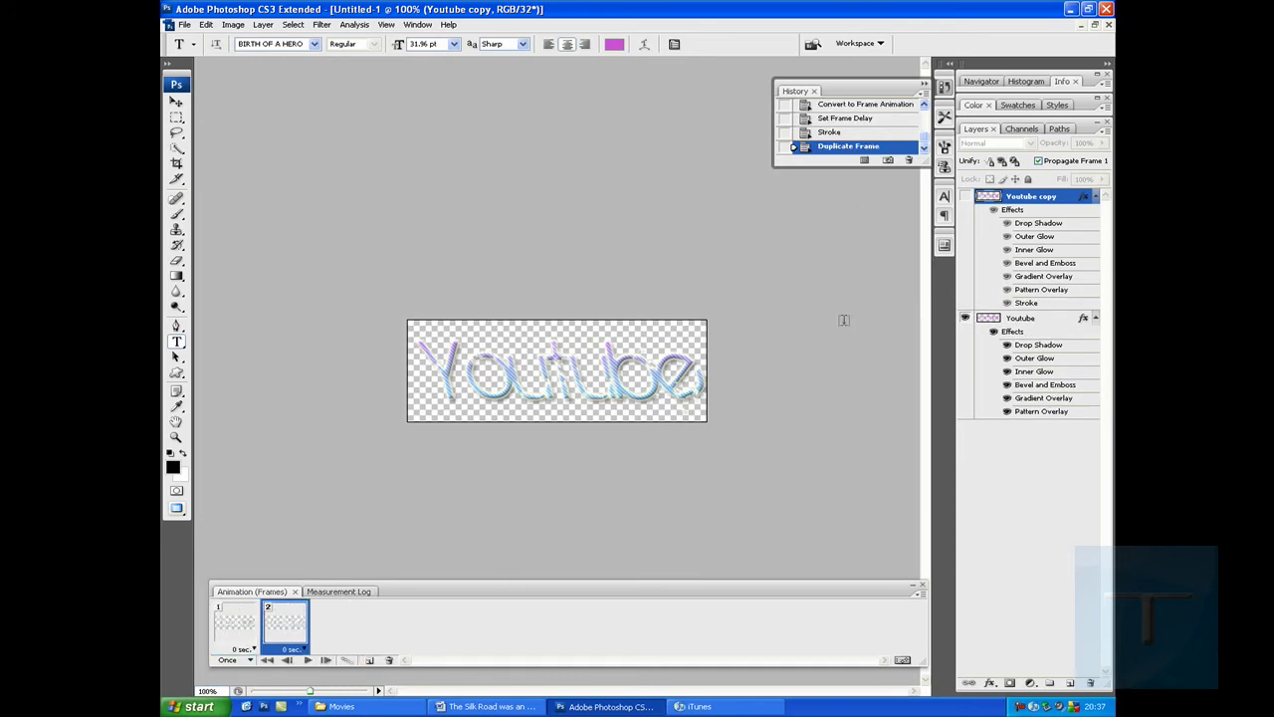
{"action": "left_click", "coordinate": [966, 196]}
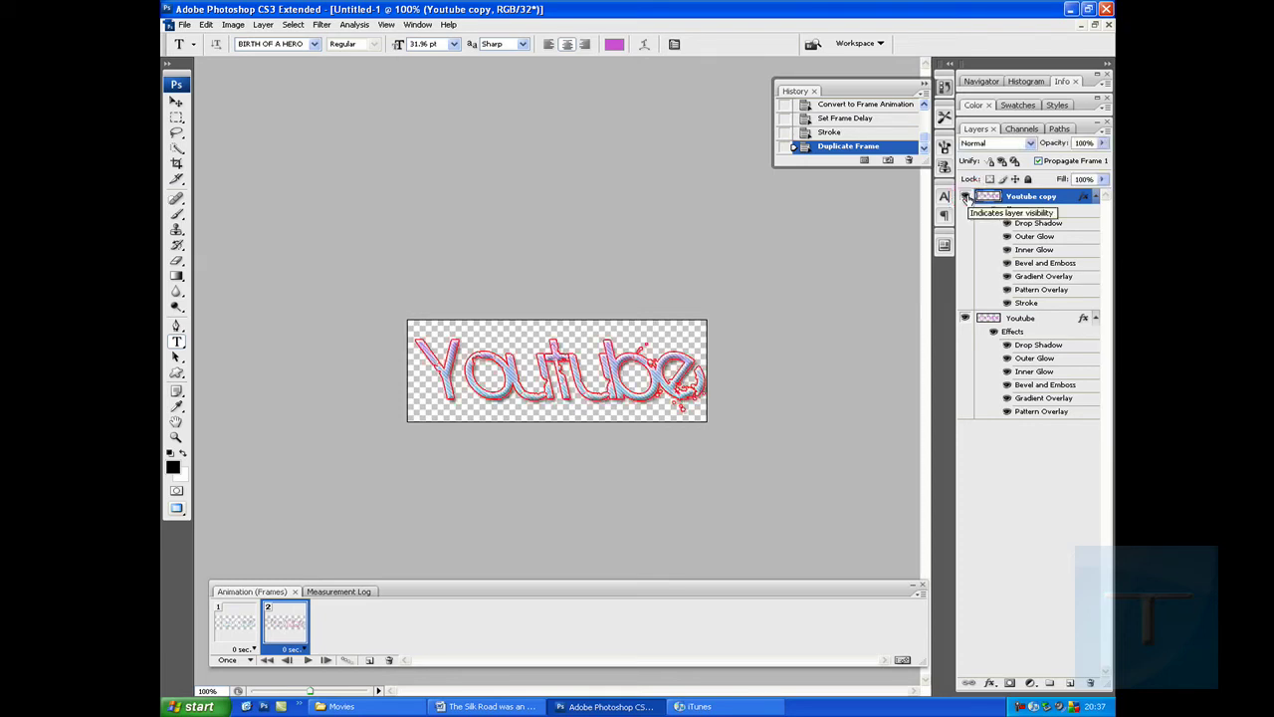
{"action": "left_click", "coordinate": [369, 661]}
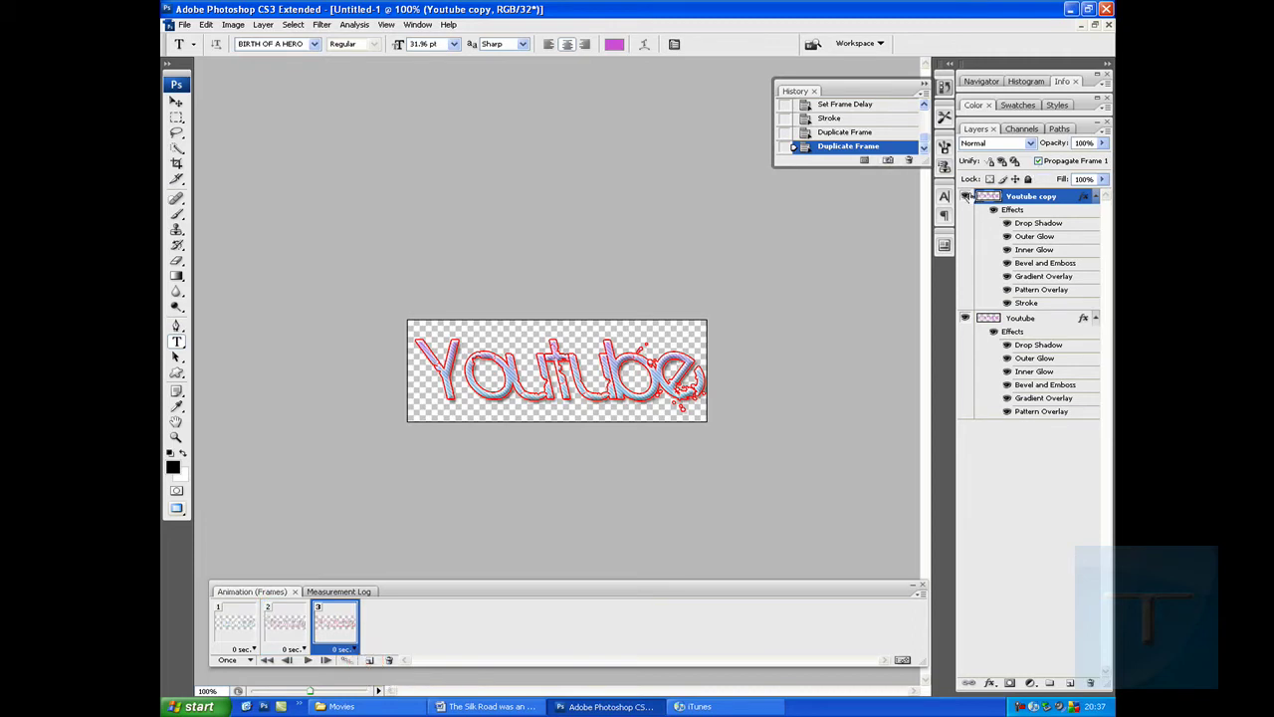
{"action": "left_click", "coordinate": [965, 196]}
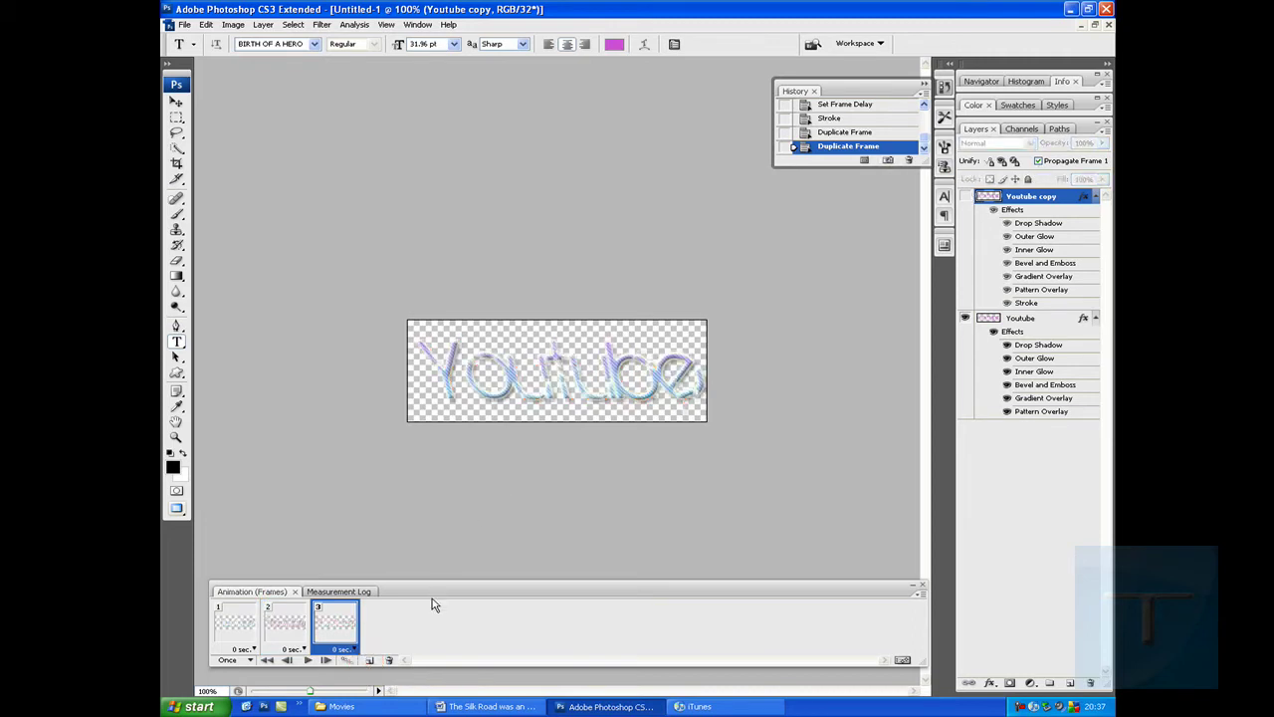
{"action": "left_click", "coordinate": [370, 660]}
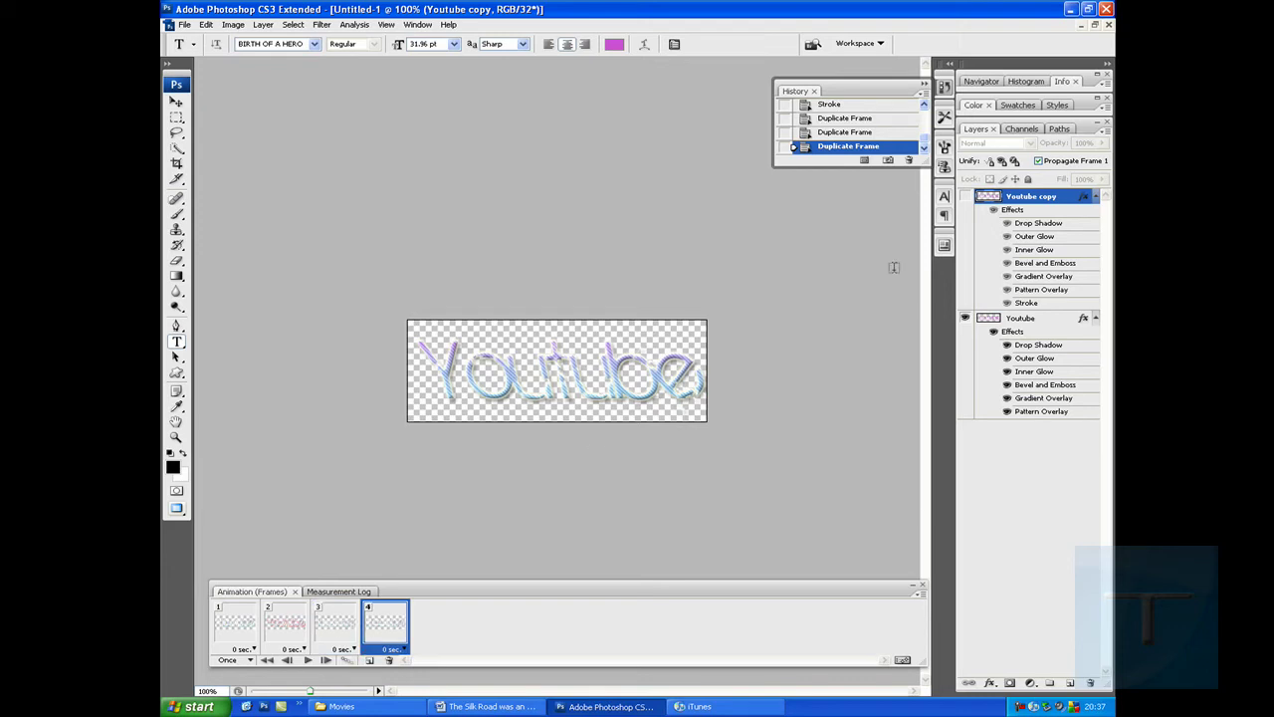
{"action": "left_click", "coordinate": [965, 196]}
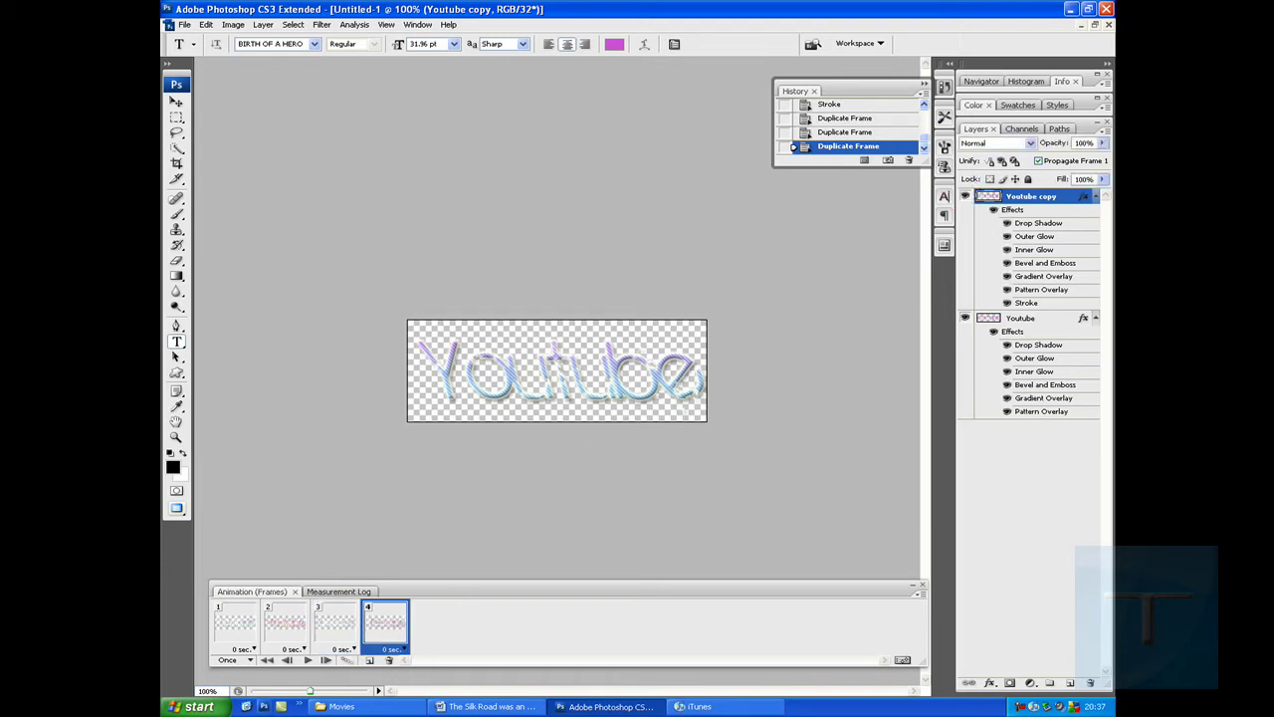
{"action": "left_click", "coordinate": [362, 661]}
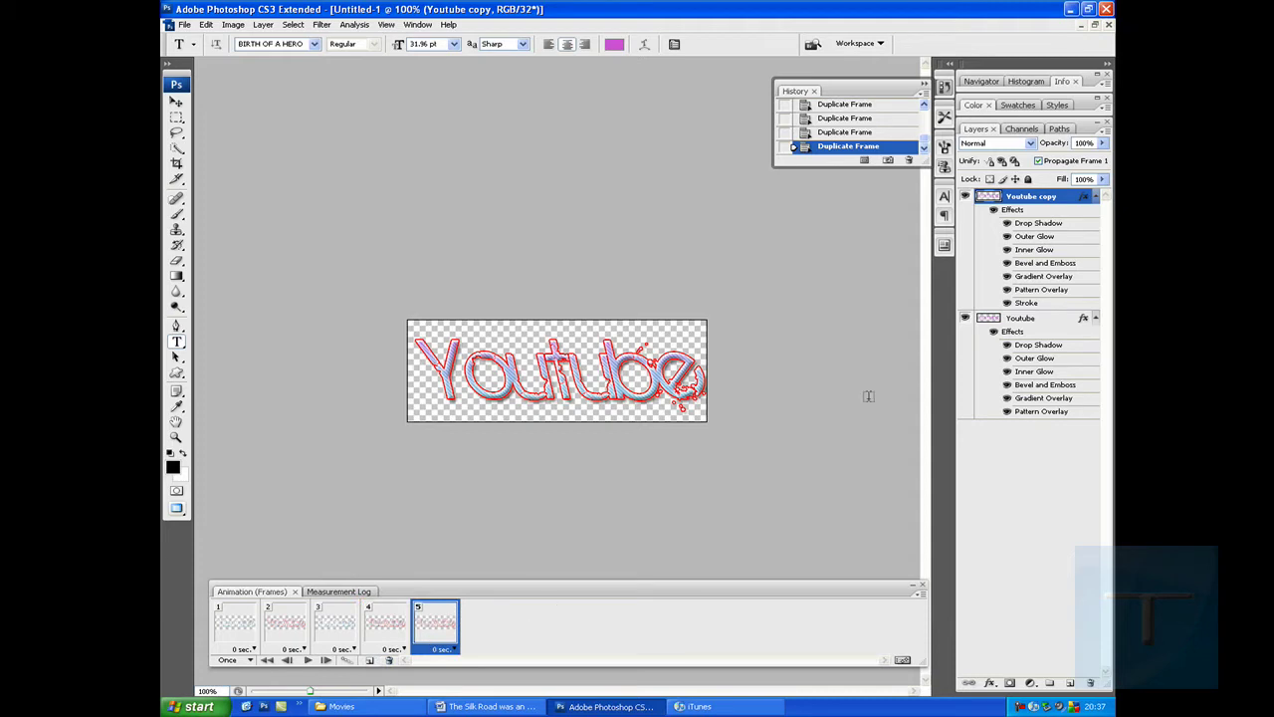
{"action": "left_click", "coordinate": [965, 196]}
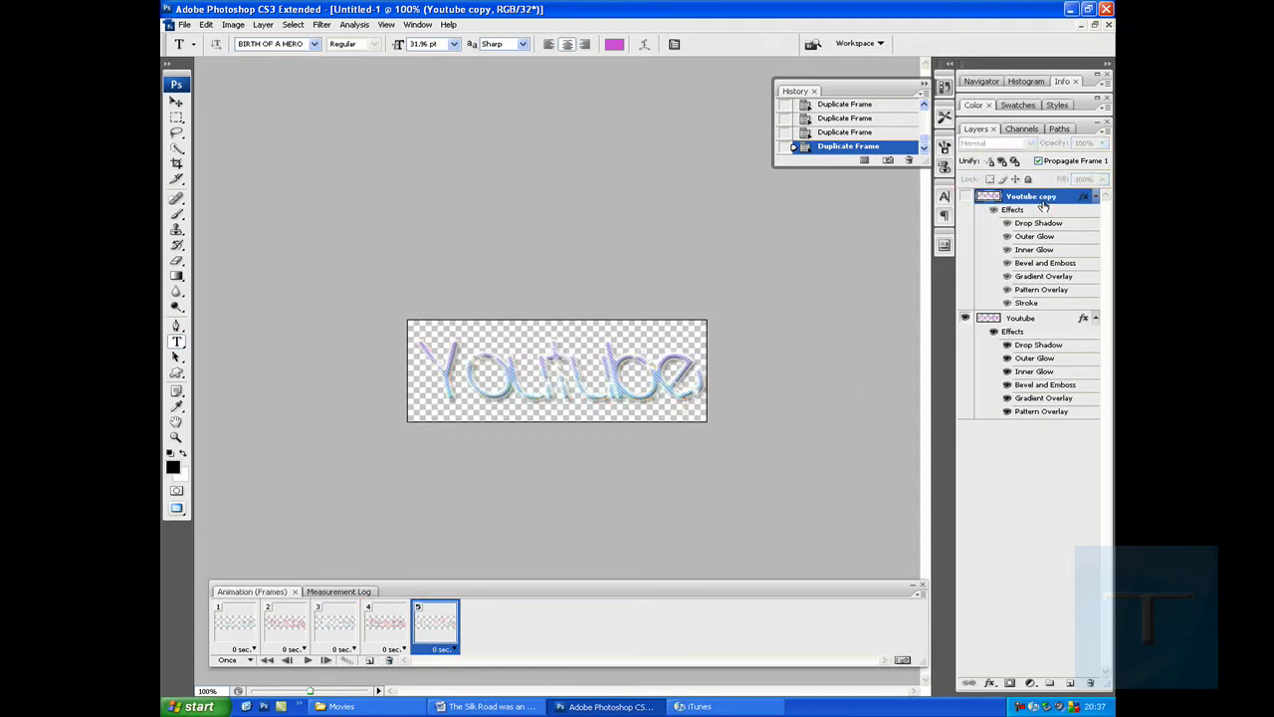
Enable Satin in the Youtube copy layer's Layer Style and confirm with OK
{"action": "double_click", "coordinate": [1058, 198]}
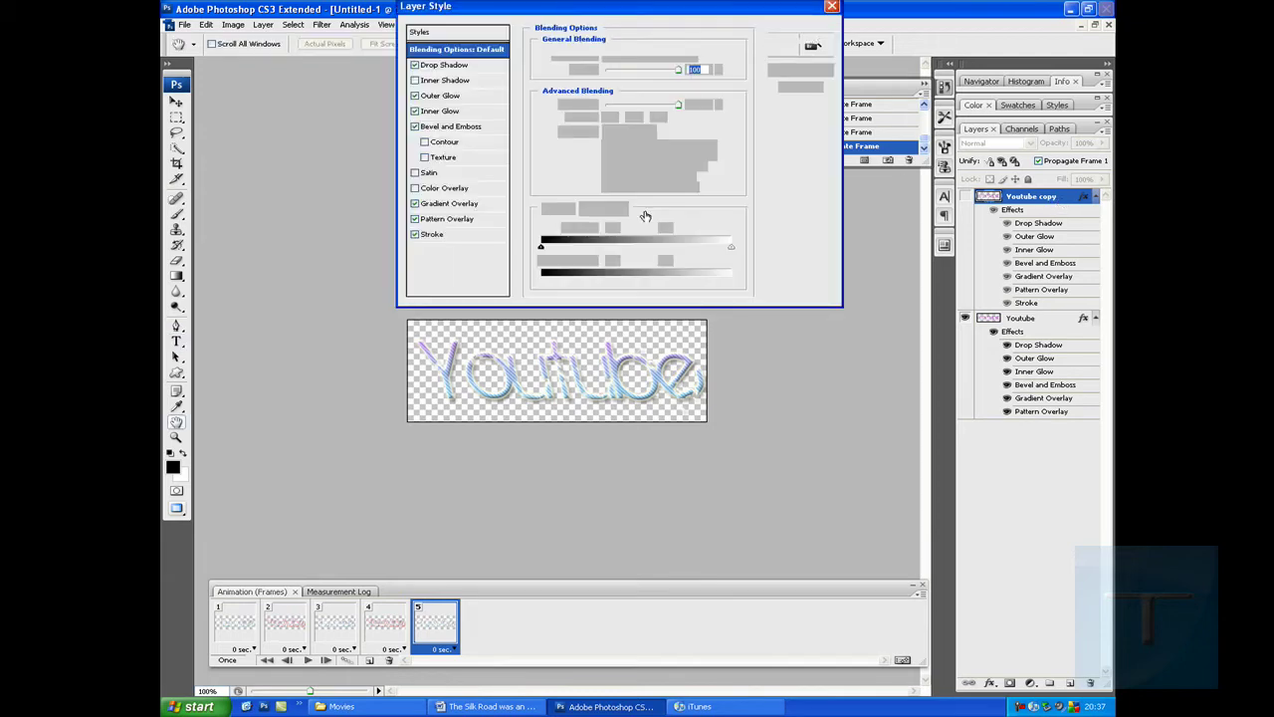
{"action": "left_click", "coordinate": [415, 174]}
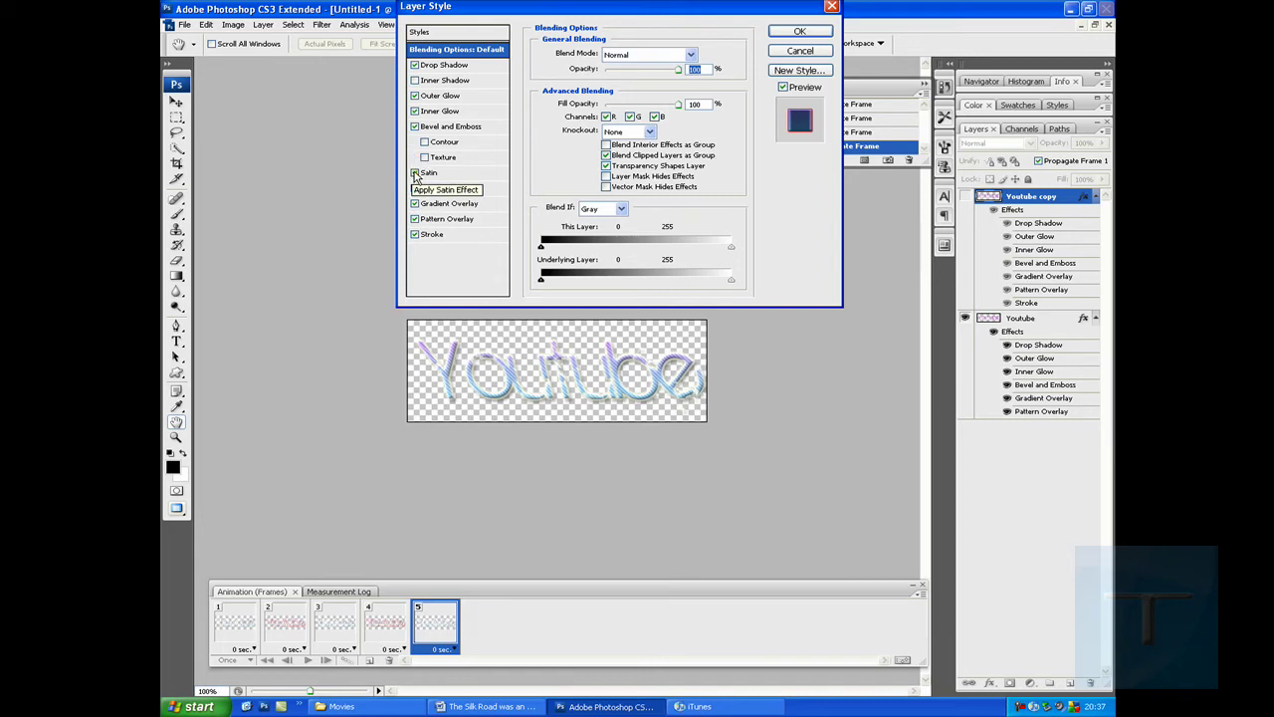
{"action": "left_click", "coordinate": [799, 33]}
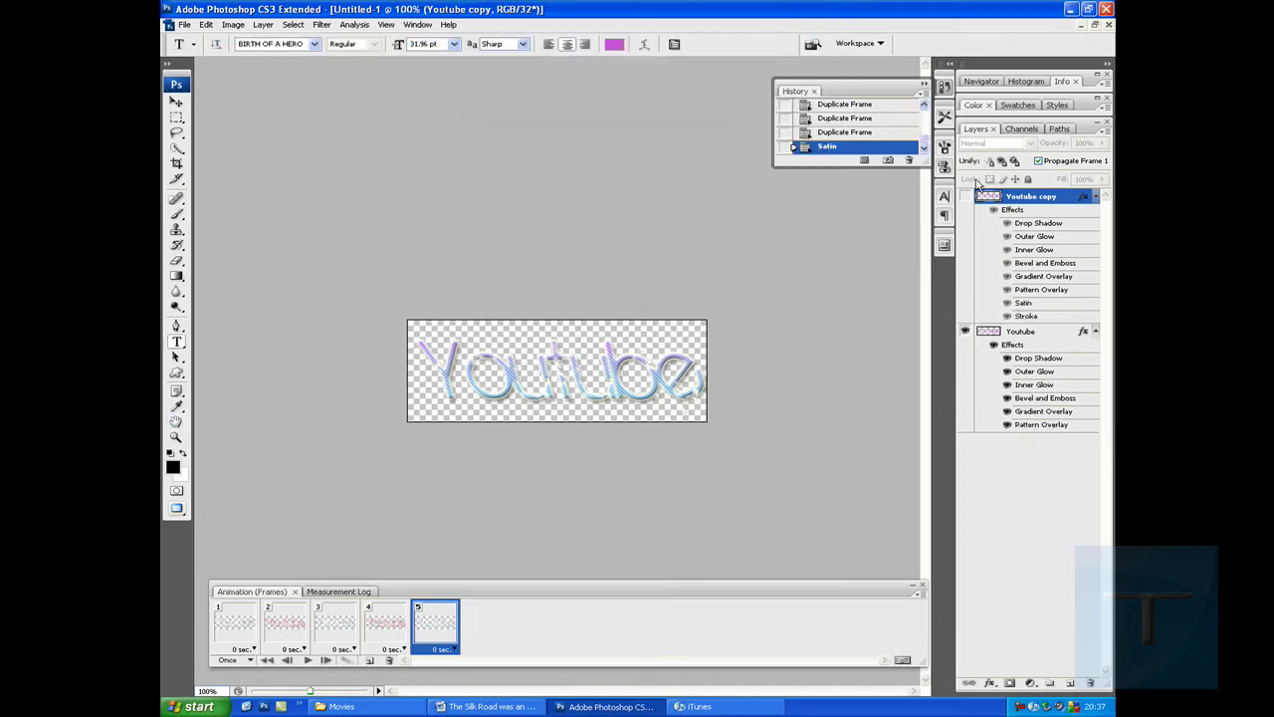
Add frame 6 with Youtube copy shown and remove the layer's red Stroke effect
{"action": "left_click", "coordinate": [369, 661]}
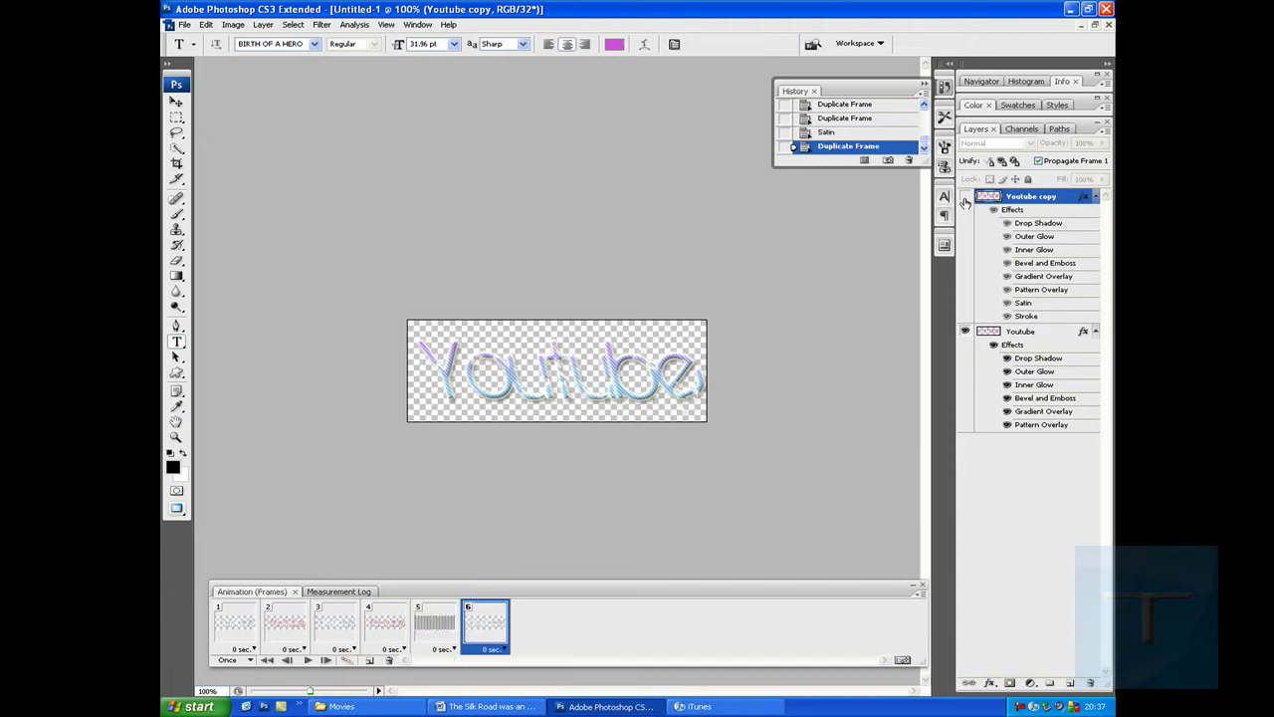
{"action": "left_click", "coordinate": [965, 196]}
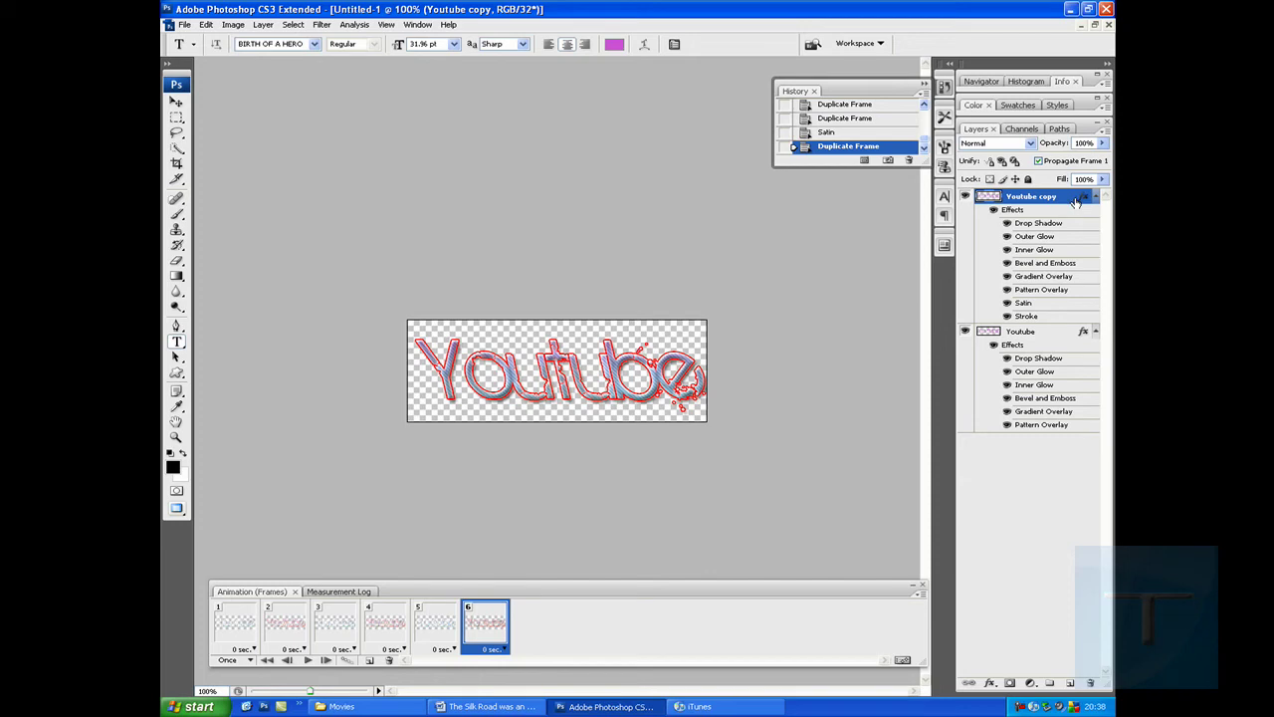
{"action": "double_click", "coordinate": [1076, 202]}
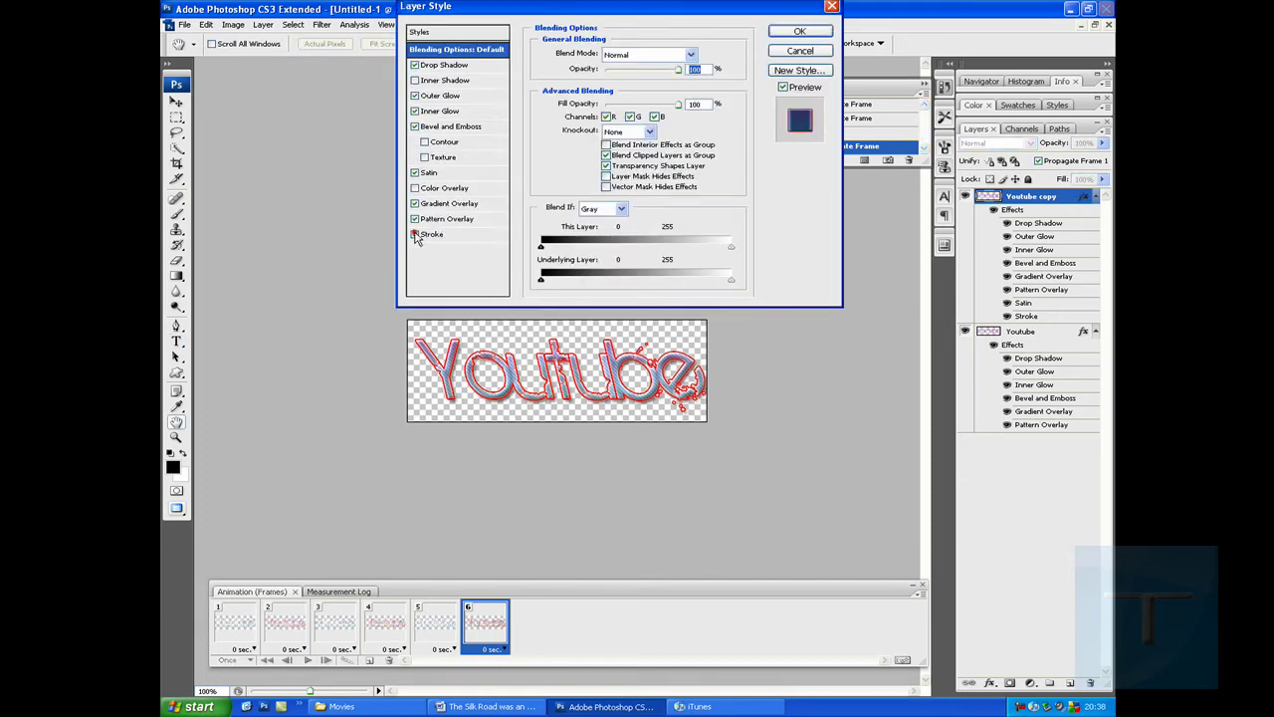
{"action": "left_click", "coordinate": [416, 234]}
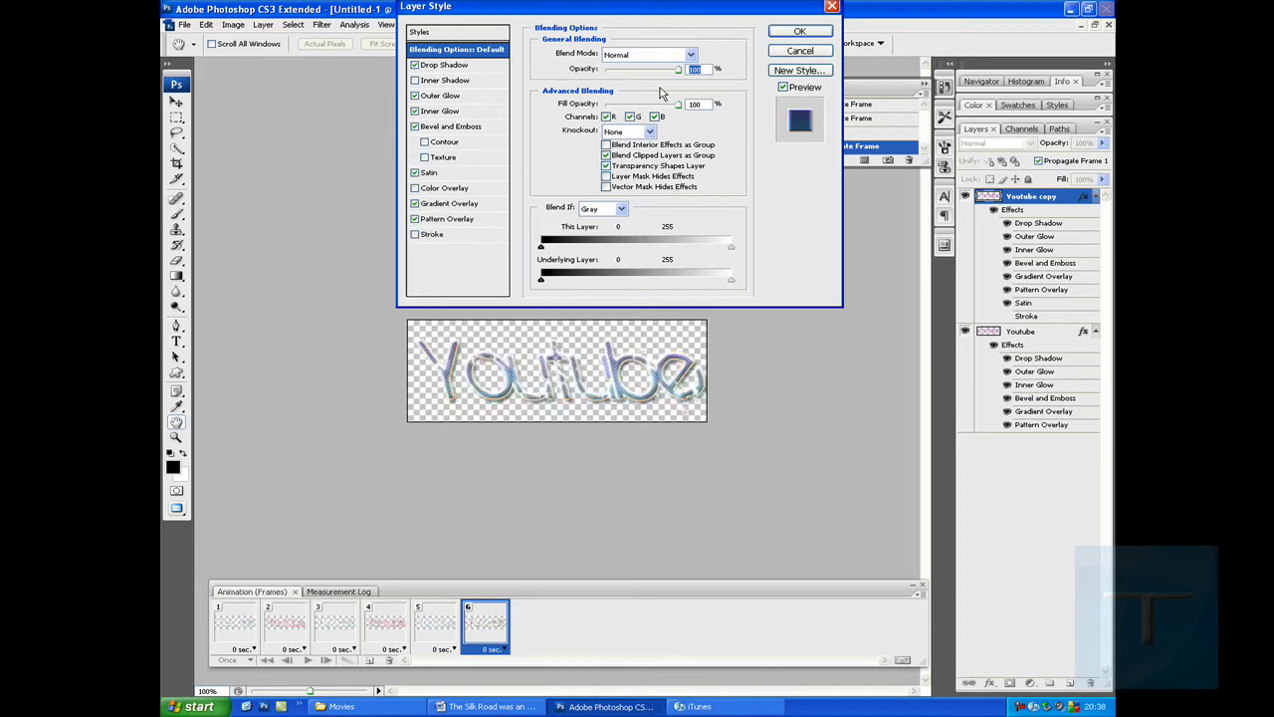
{"action": "left_click", "coordinate": [776, 31]}
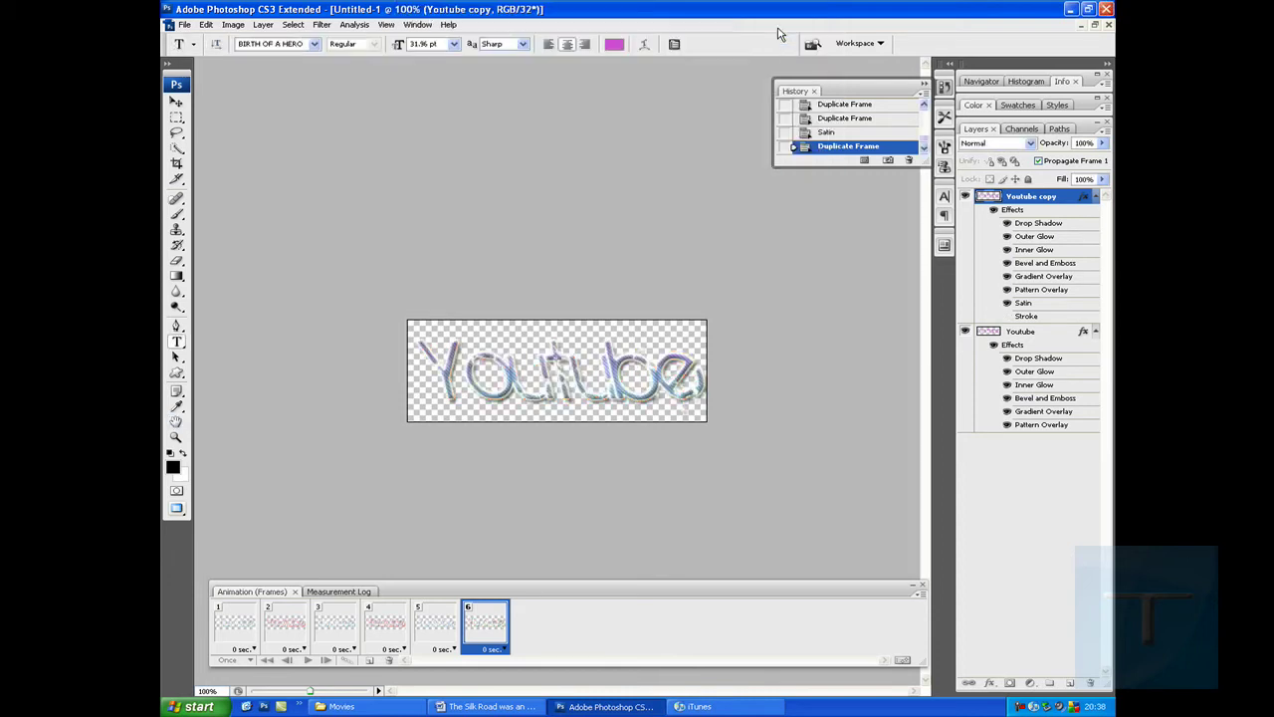
Add frames 7 and 8, hiding then showing the Youtube copy layer
{"action": "left_click", "coordinate": [371, 660]}
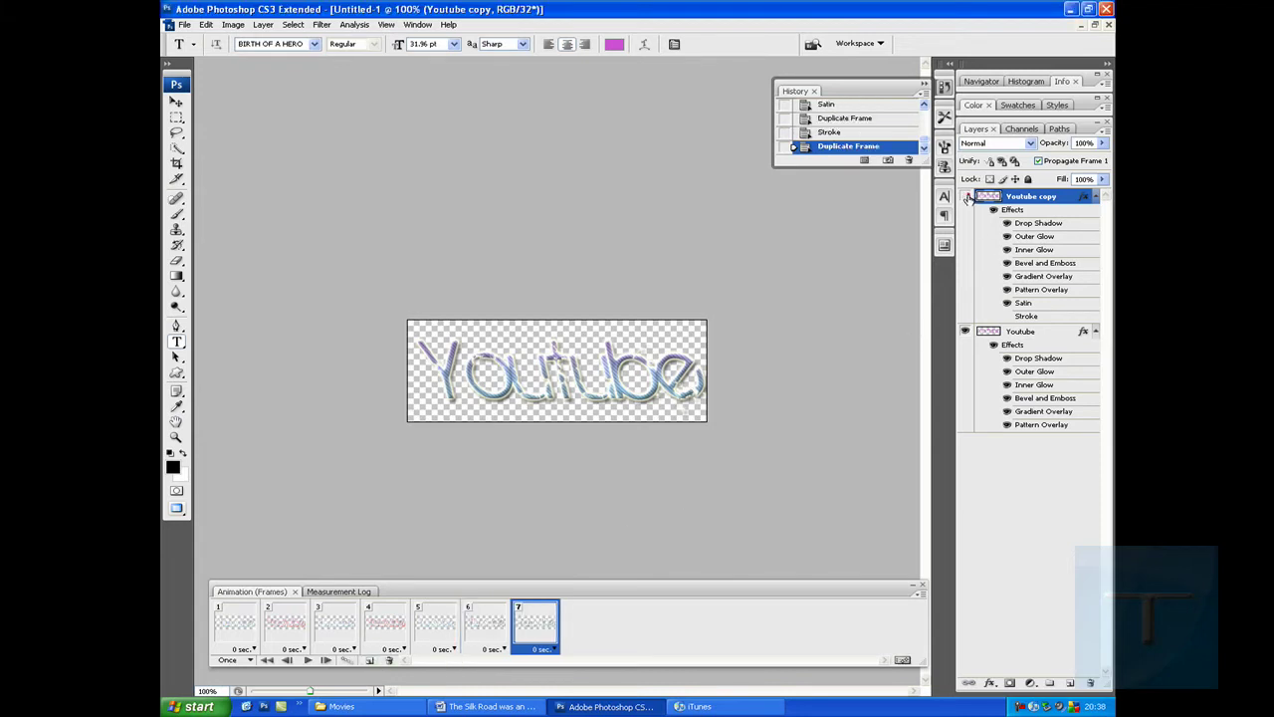
{"action": "left_click", "coordinate": [967, 197]}
{"action": "left_click", "coordinate": [368, 661]}
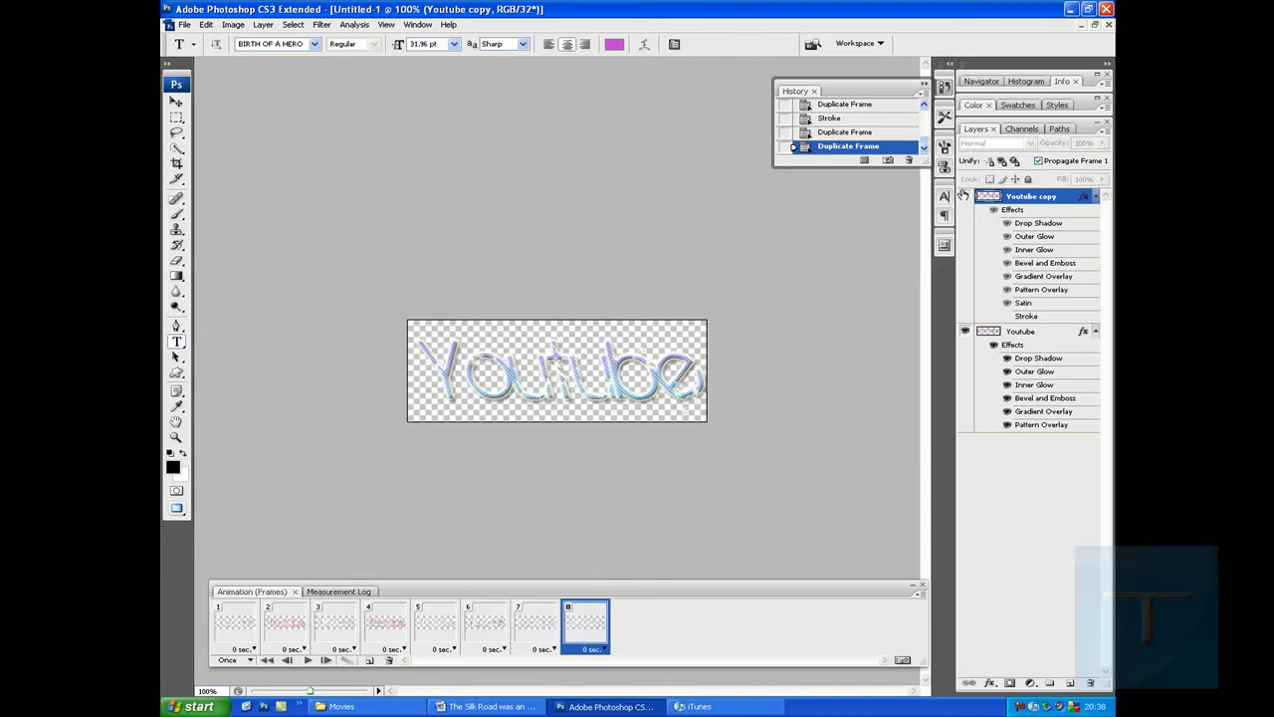
{"action": "left_click", "coordinate": [964, 197]}
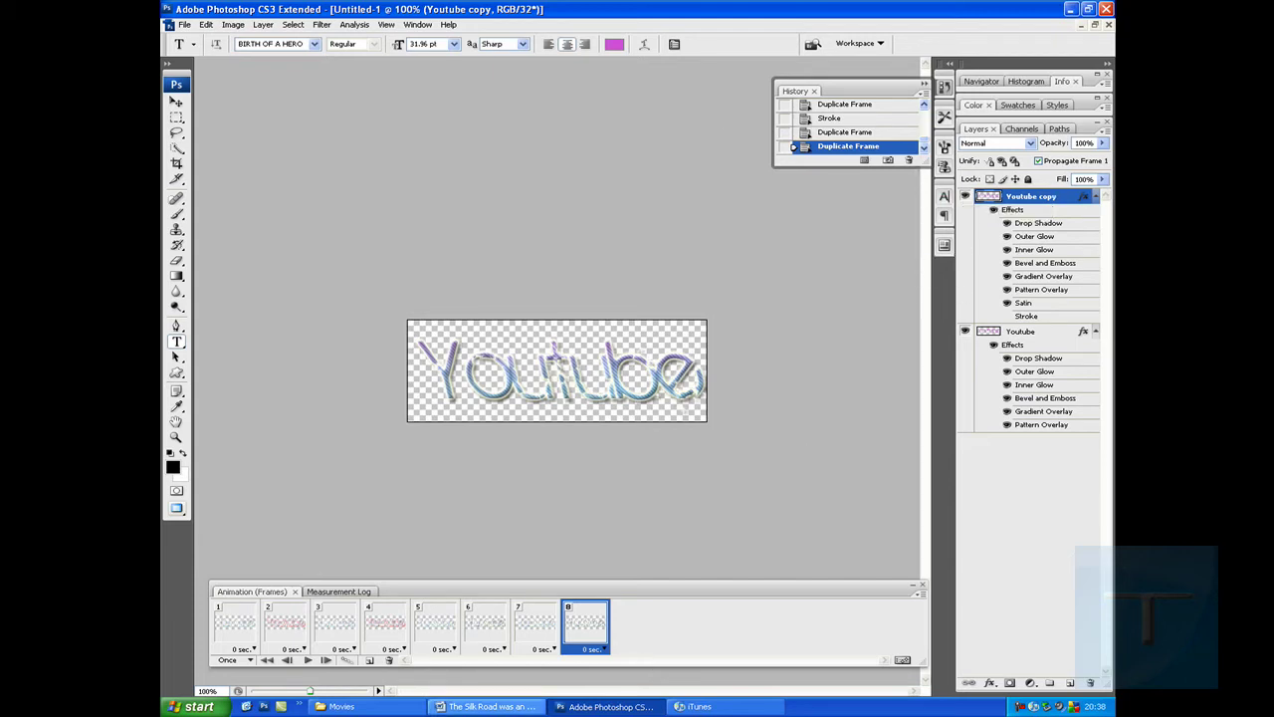
Minimize the stray Movies folder window and open the File menu
{"action": "left_click", "coordinate": [416, 709]}
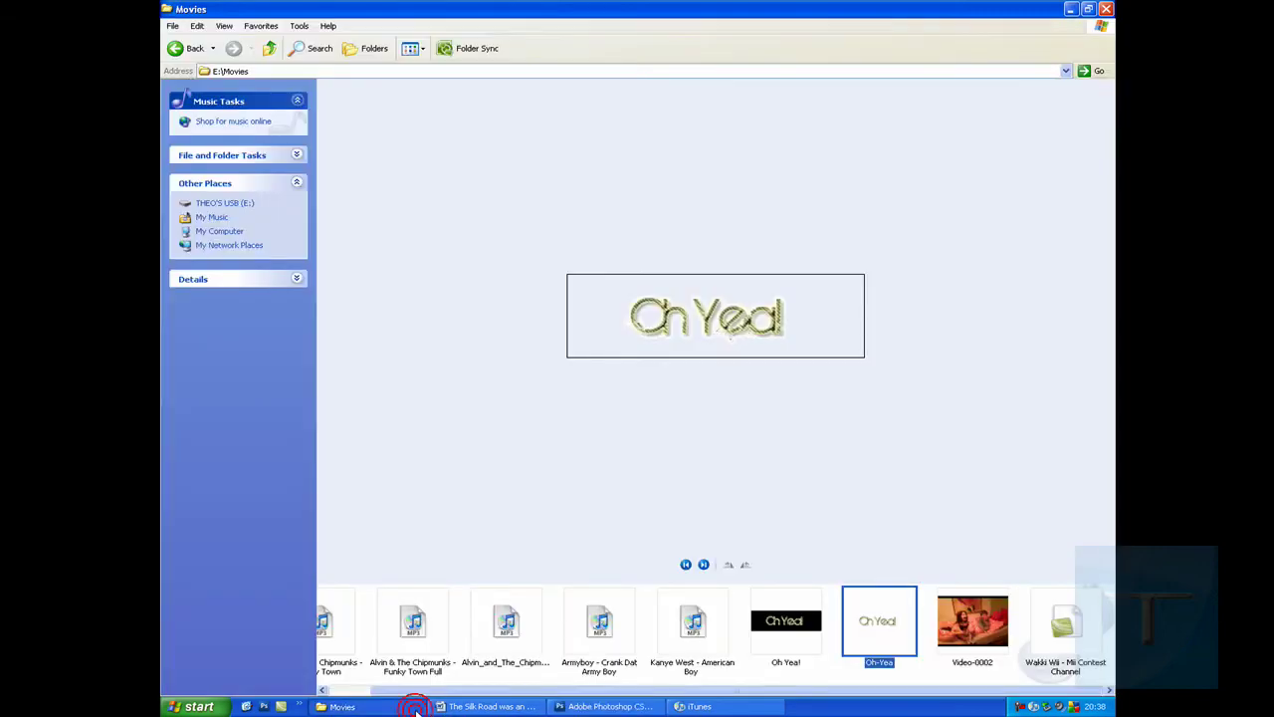
{"action": "left_click", "coordinate": [412, 708]}
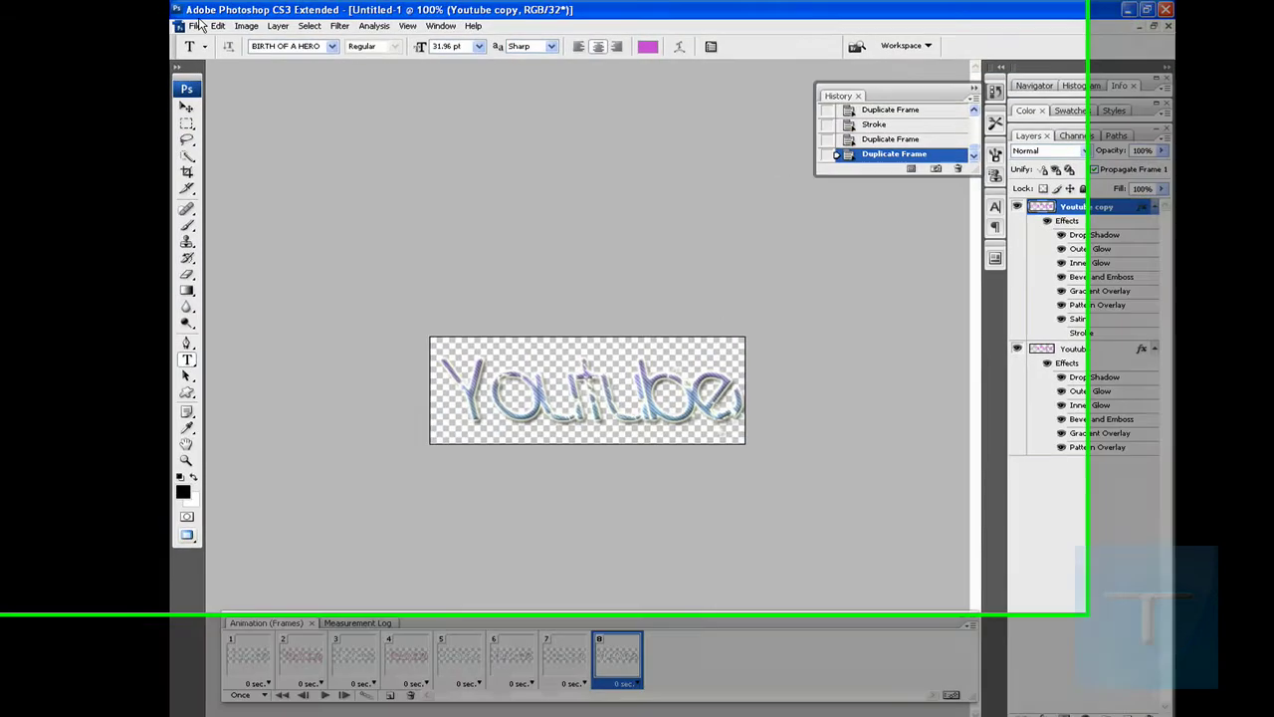
{"action": "left_click", "coordinate": [189, 26]}
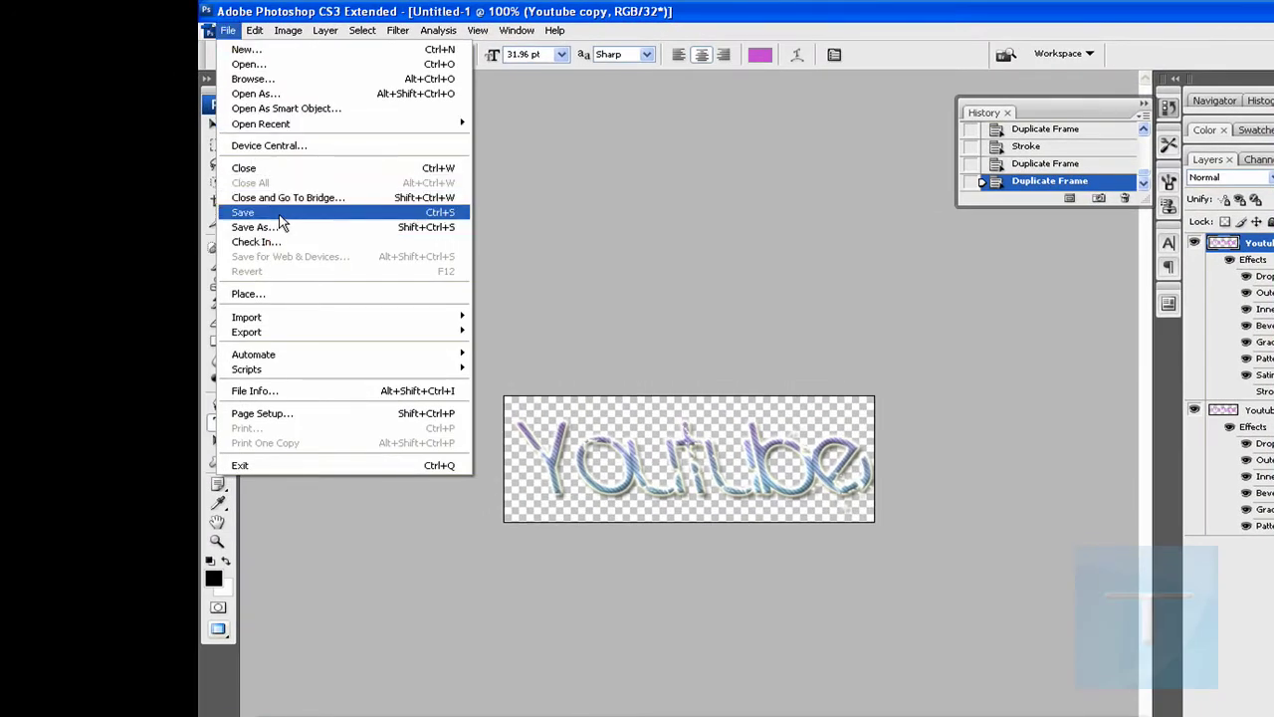
Delete an accidentally created empty type layer, leaving Youtube and Youtube copy, then open File
{"action": "left_click", "coordinate": [510, 233]}
{"action": "left_click", "coordinate": [526, 228]}
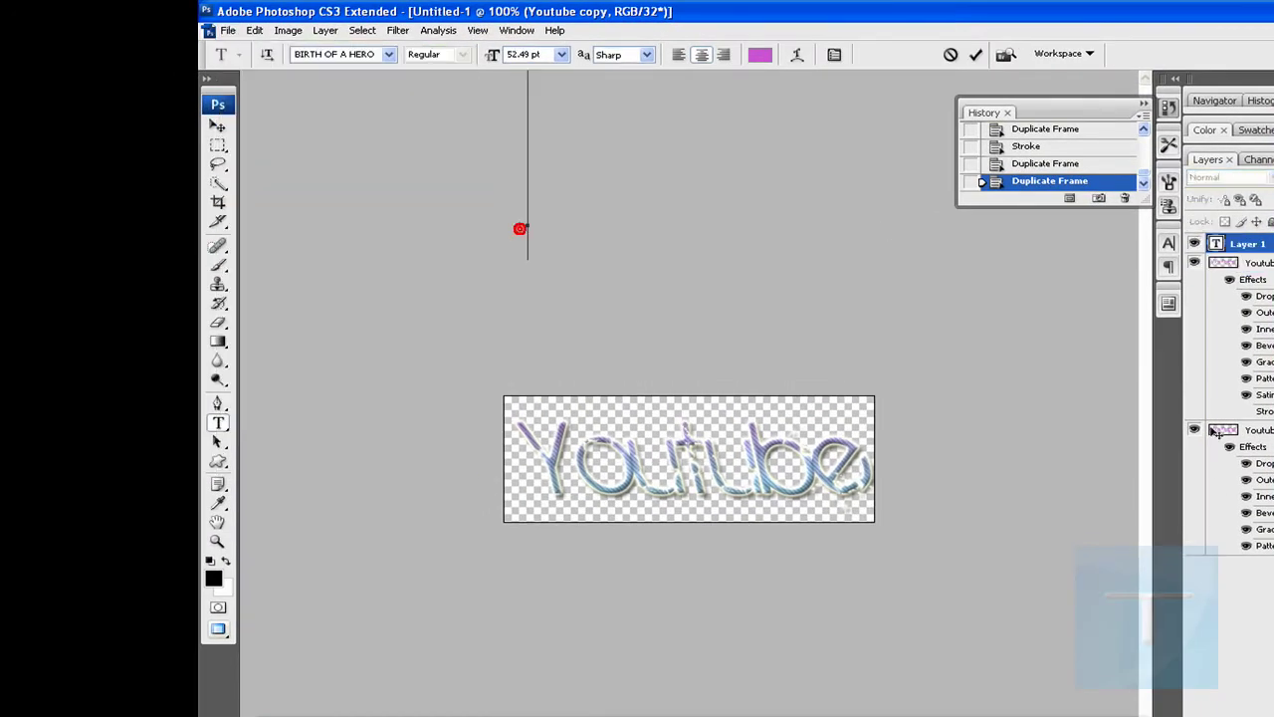
{"action": "left_click", "coordinate": [1259, 662]}
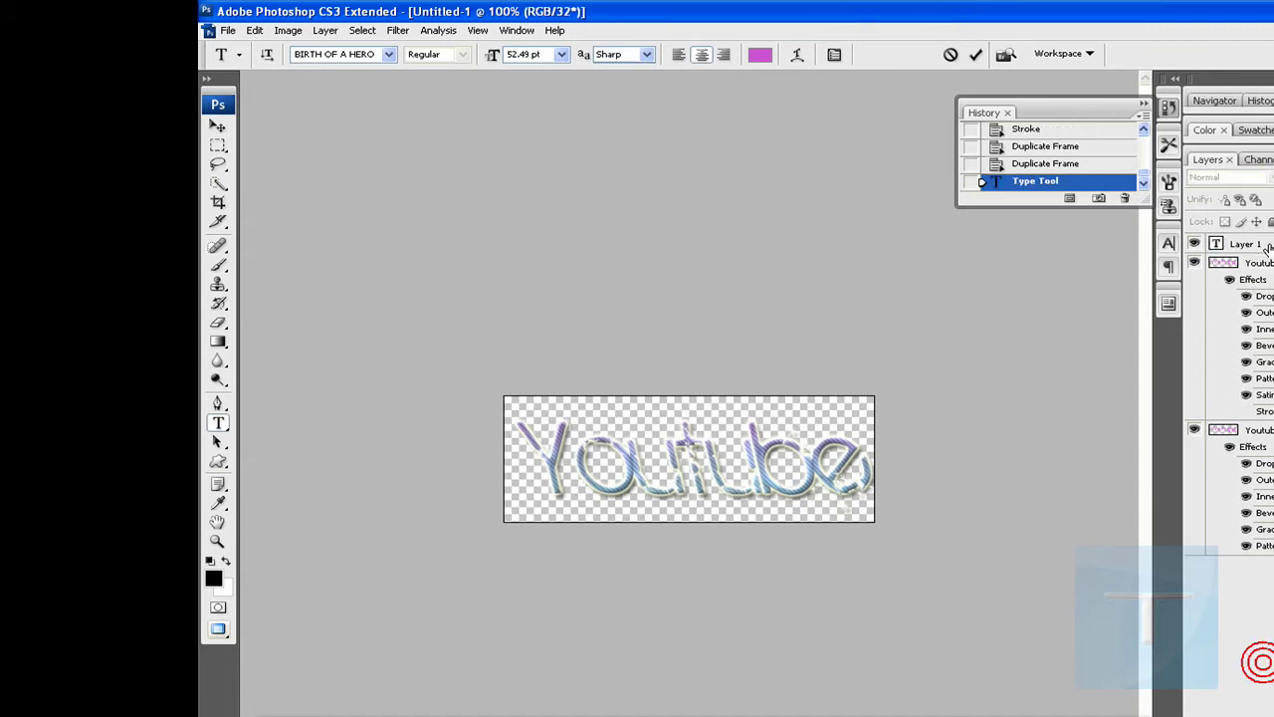
{"action": "left_click", "coordinate": [1264, 243]}
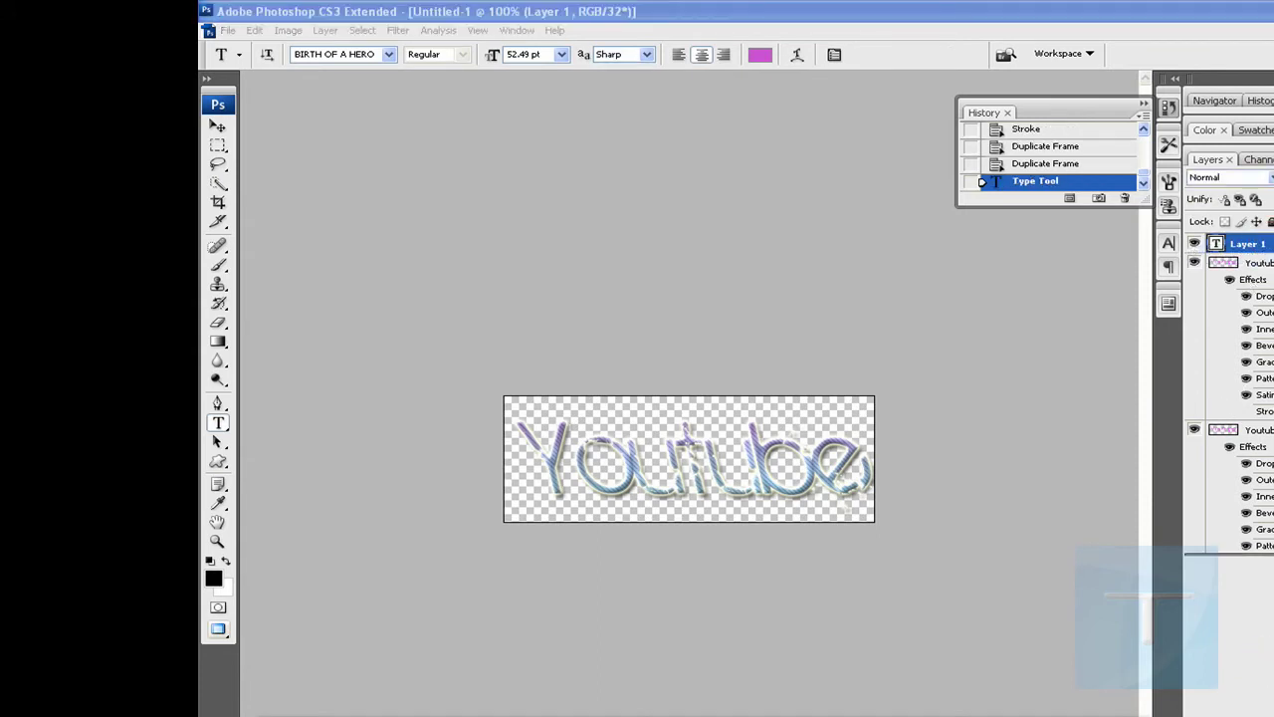
{"action": "key", "text": "Delete"}
{"action": "key", "text": "Delete"}
{"action": "key", "text": "Delete"}
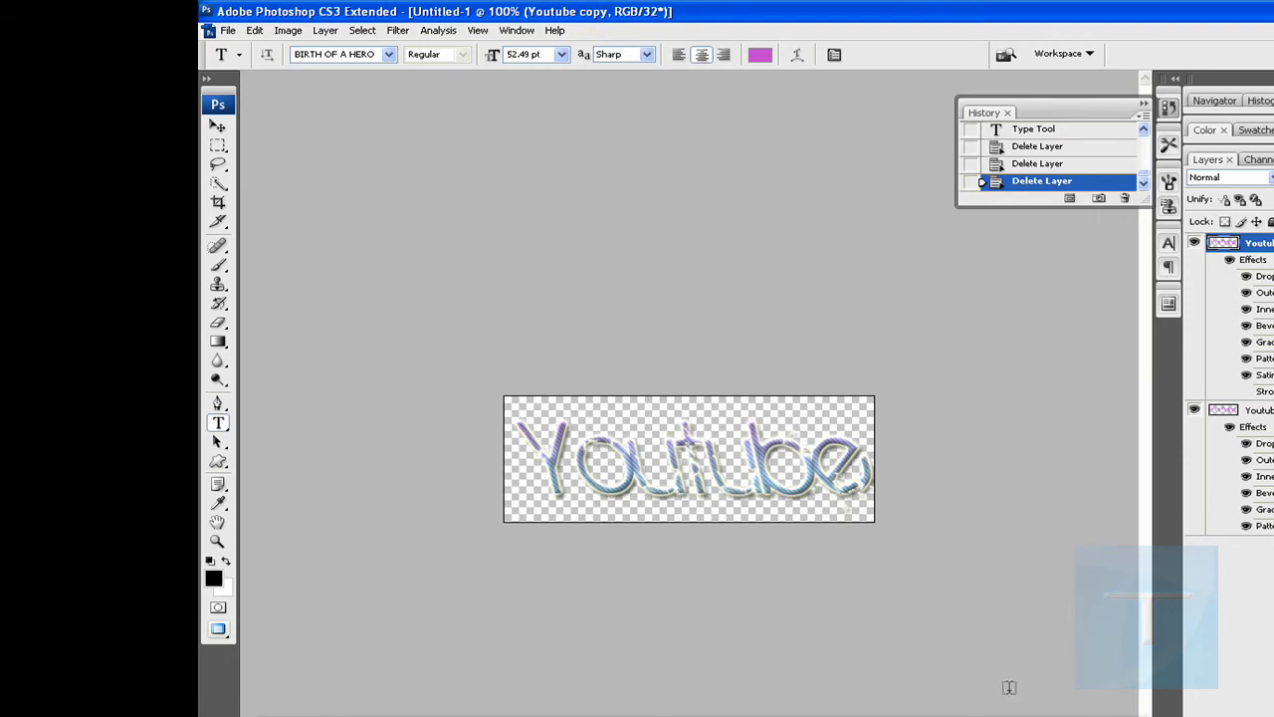
{"action": "left_click", "coordinate": [227, 30]}
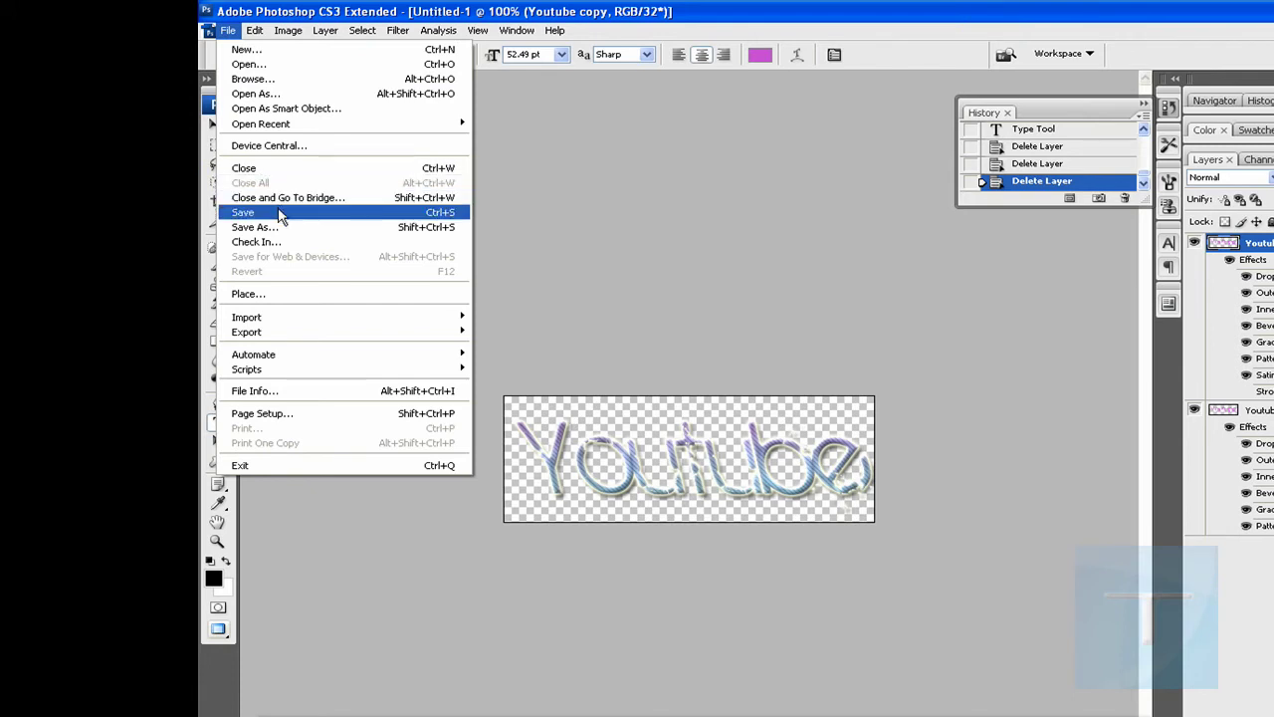
Save the document as Youtube.psd in Photoshop format with Maximize compatibility on
{"action": "left_click", "coordinate": [277, 215]}
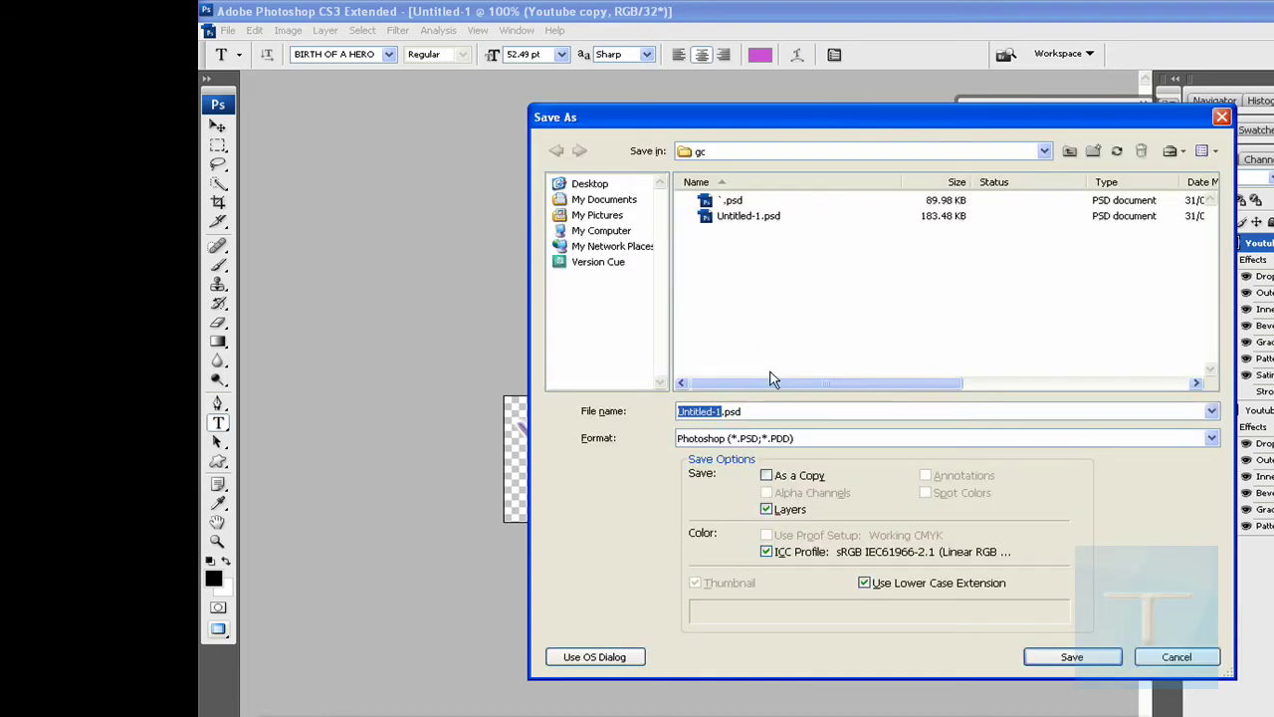
{"action": "left_click", "coordinate": [769, 439]}
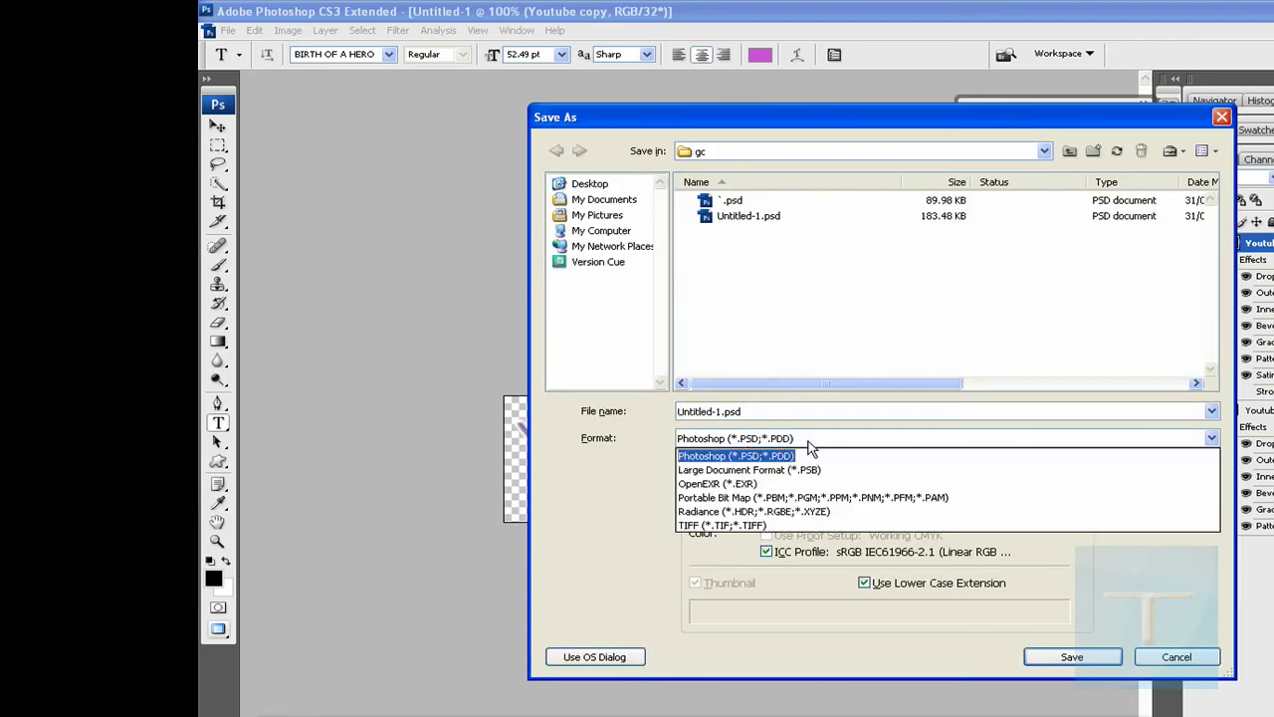
{"action": "left_click", "coordinate": [808, 448]}
{"action": "double_click", "coordinate": [730, 411]}
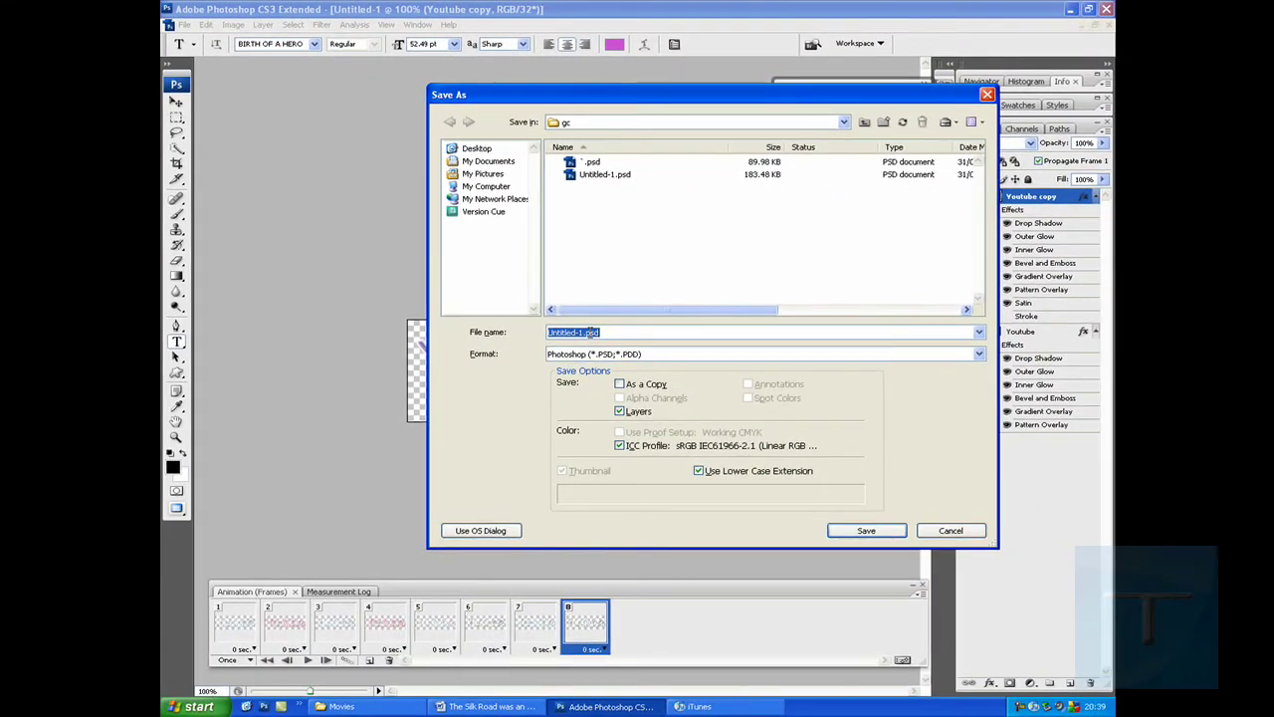
{"action": "type", "text": "Youtube"}
{"action": "key", "text": "Return"}
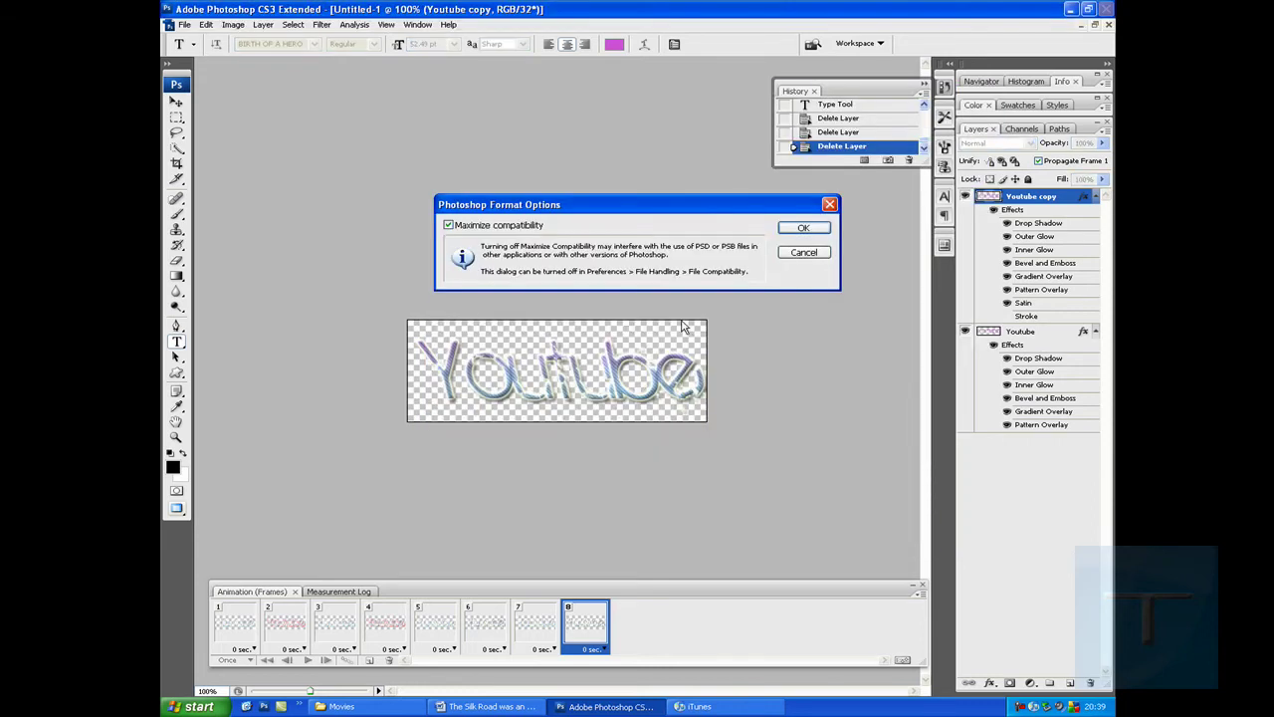
{"action": "left_click", "coordinate": [802, 227]}
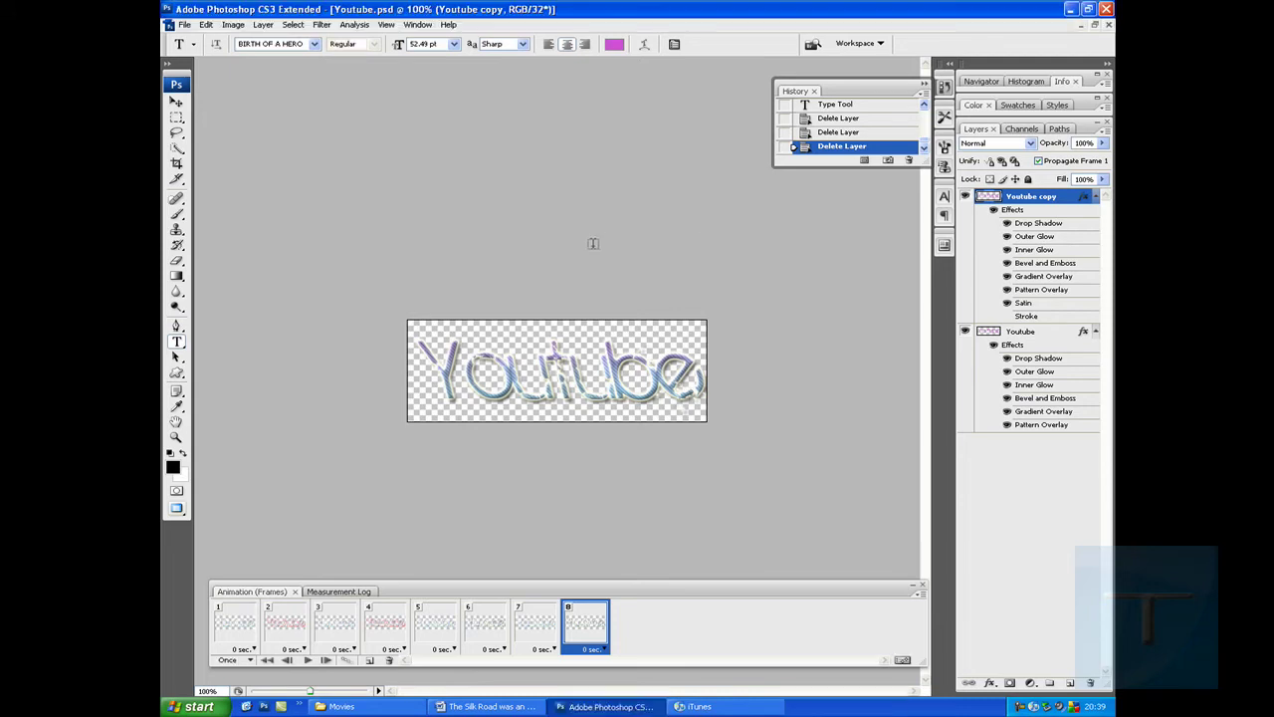
Change the animation looping from Once to Forever and preview the playback
{"action": "left_click", "coordinate": [184, 24]}
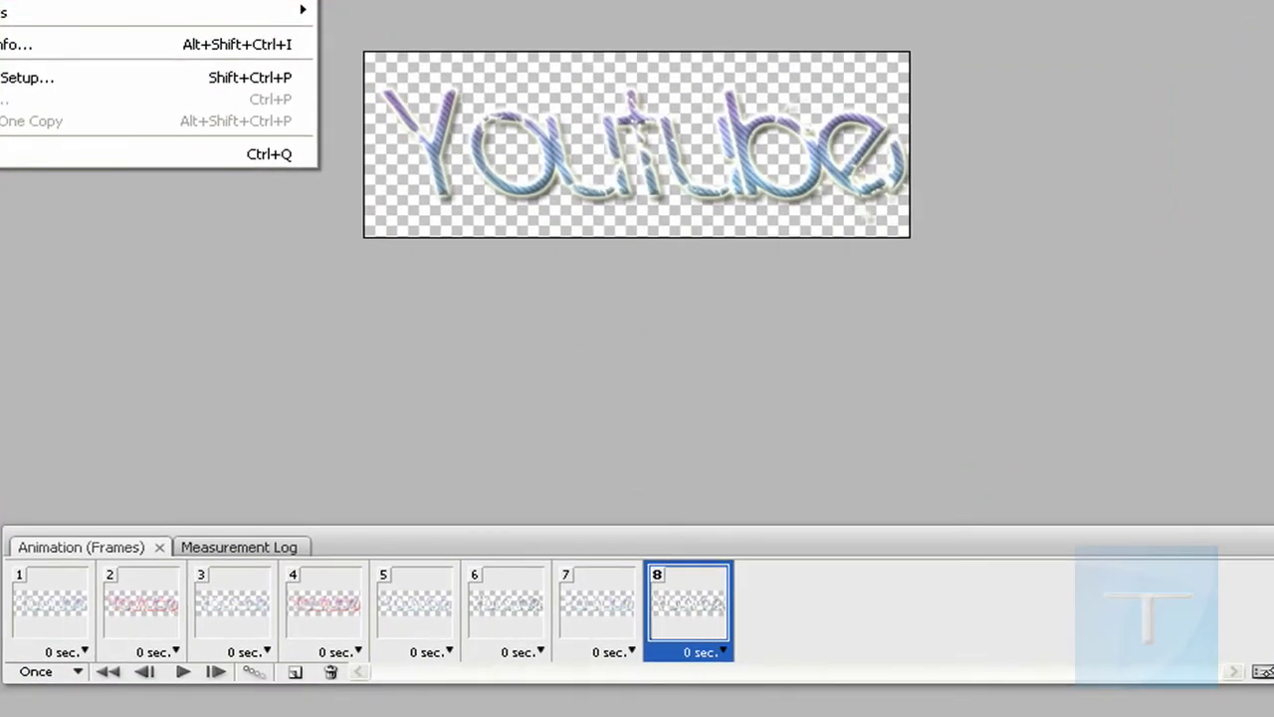
{"action": "left_click", "coordinate": [665, 472]}
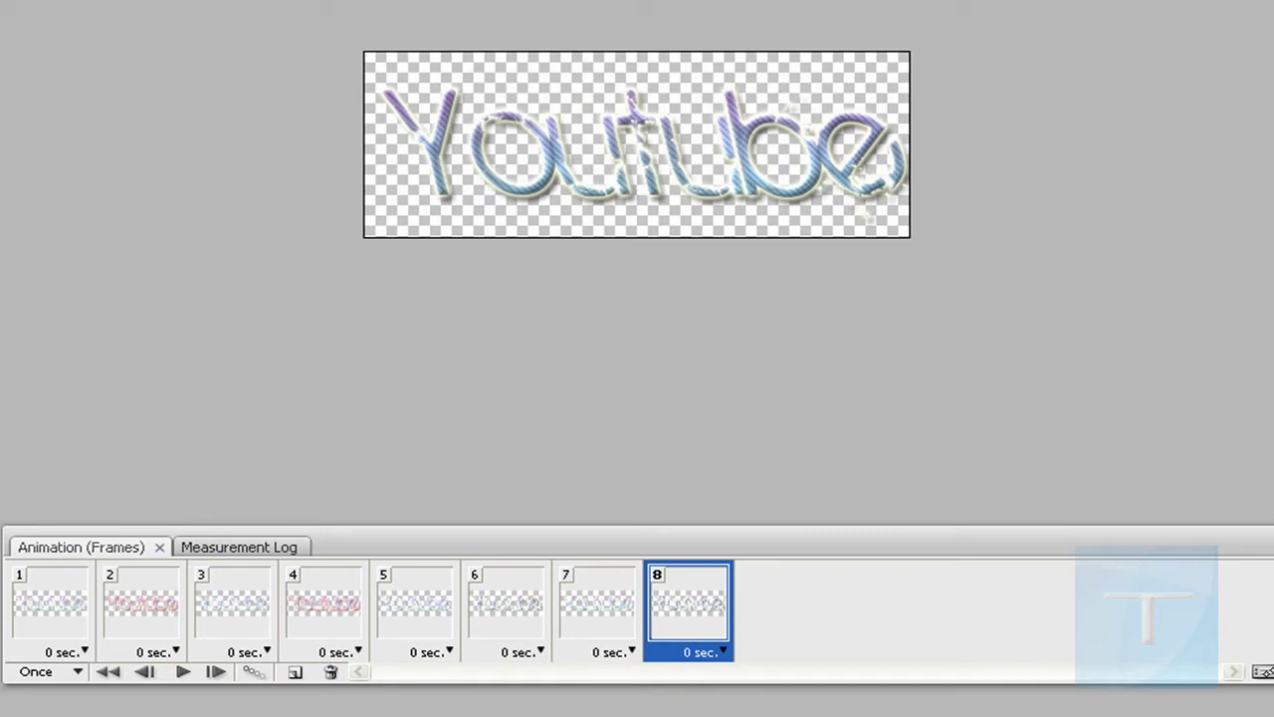
{"action": "left_click", "coordinate": [183, 674]}
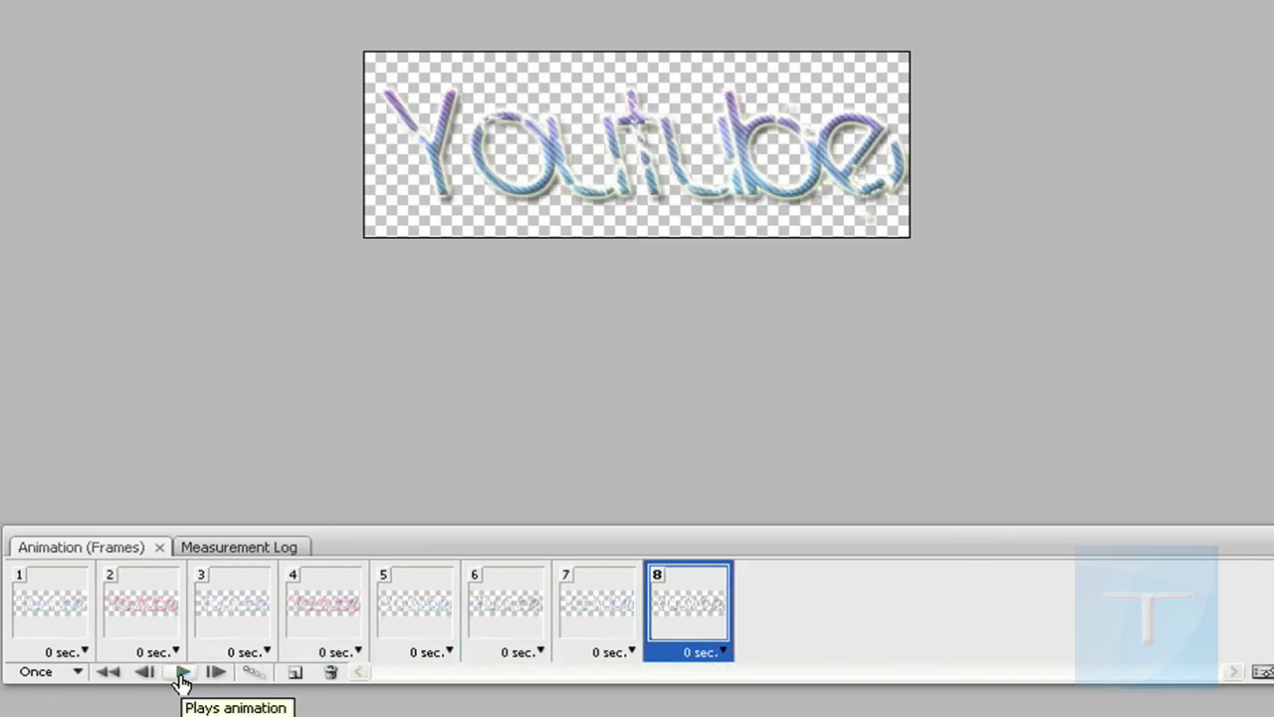
{"action": "left_click", "coordinate": [76, 673]}
{"action": "left_click", "coordinate": [78, 705]}
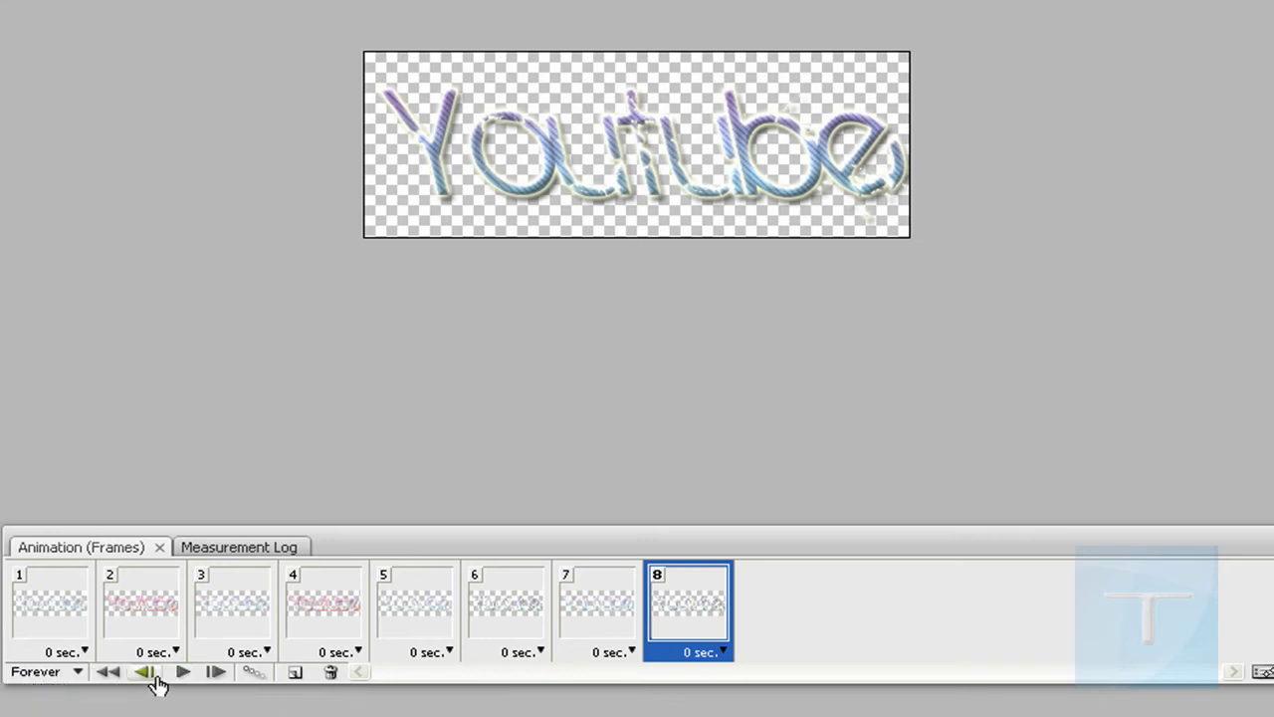
{"action": "left_click", "coordinate": [179, 673]}
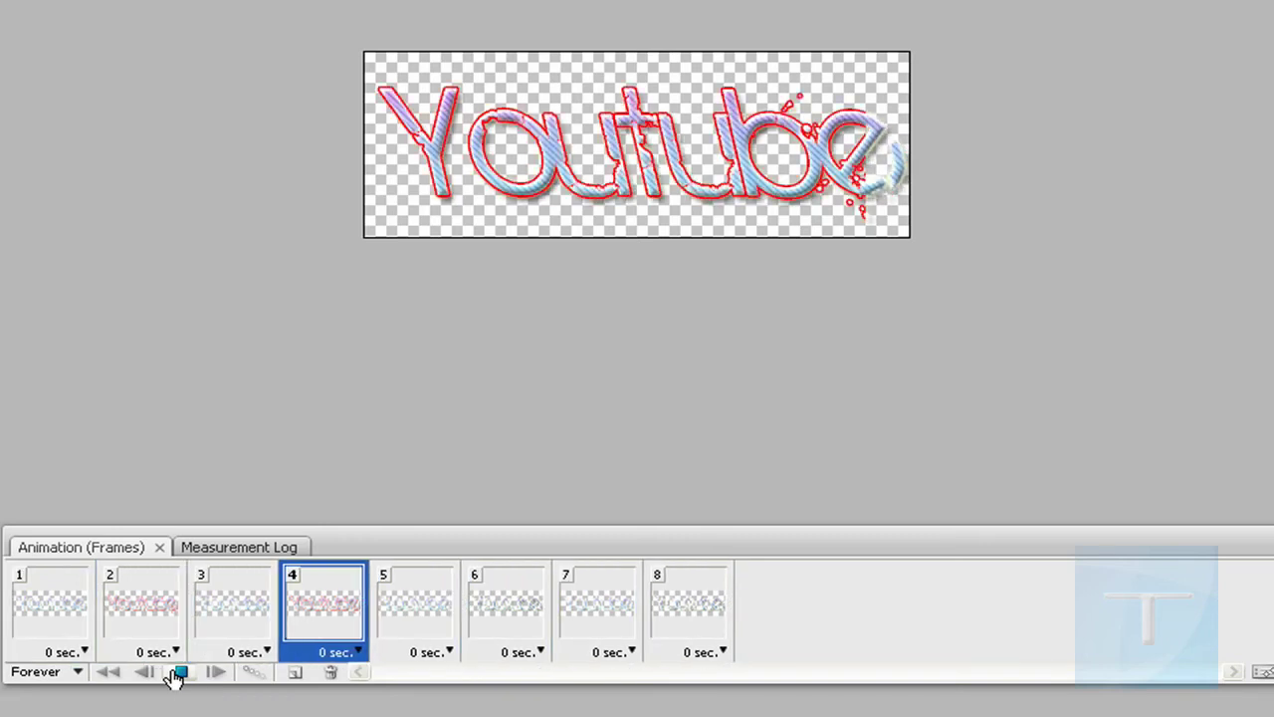
{"action": "left_click", "coordinate": [179, 673]}
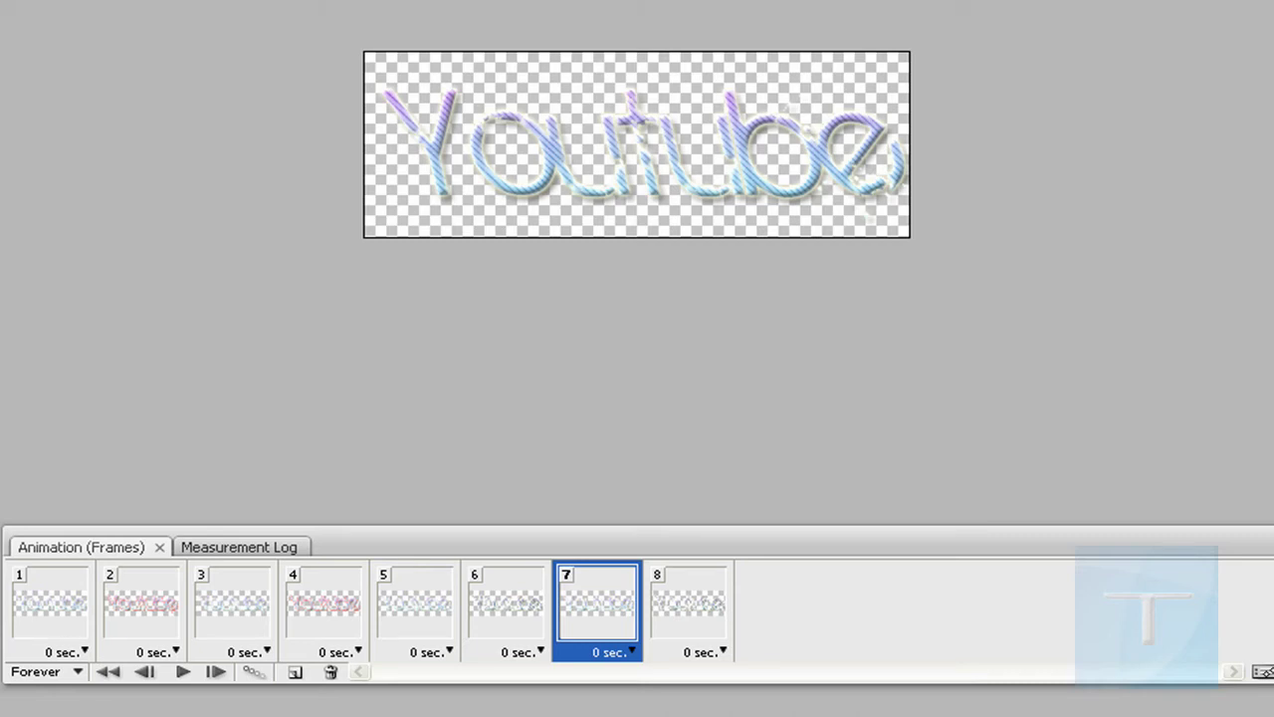
{"action": "key", "text": "alt+f"}
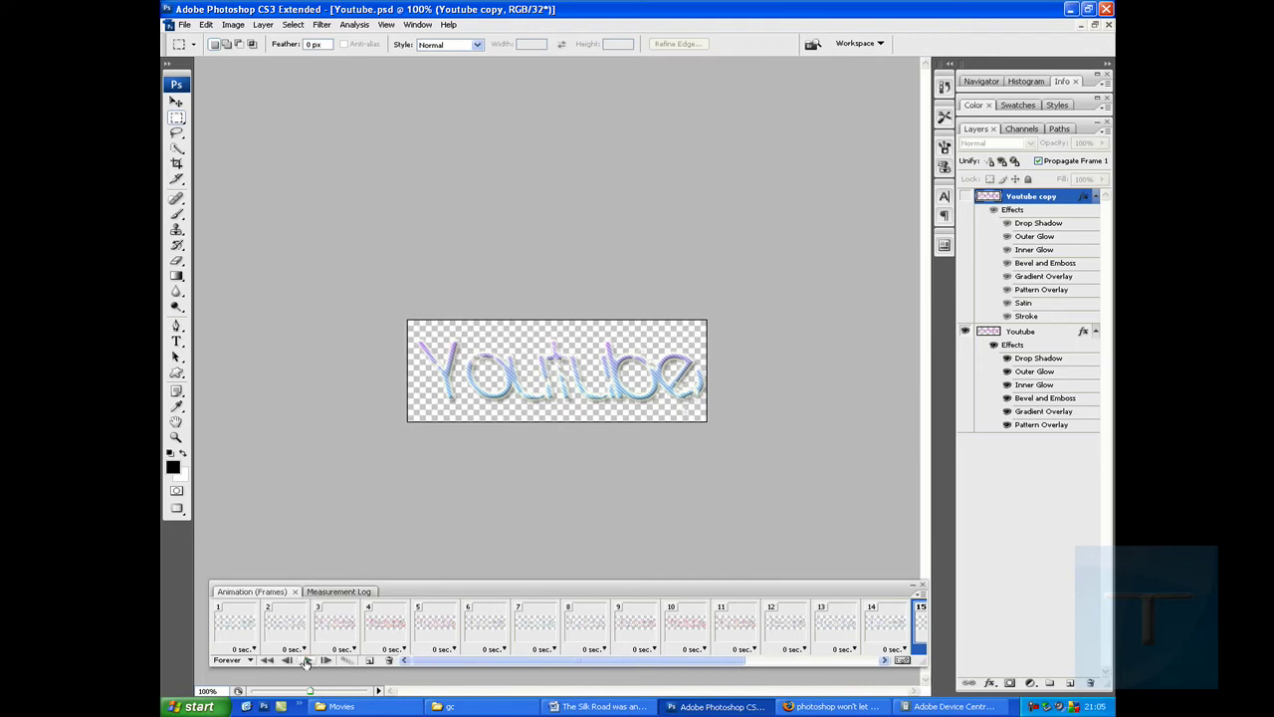
Play the animation from frame 1 and stop it on frame 3
{"action": "left_click", "coordinate": [229, 630]}
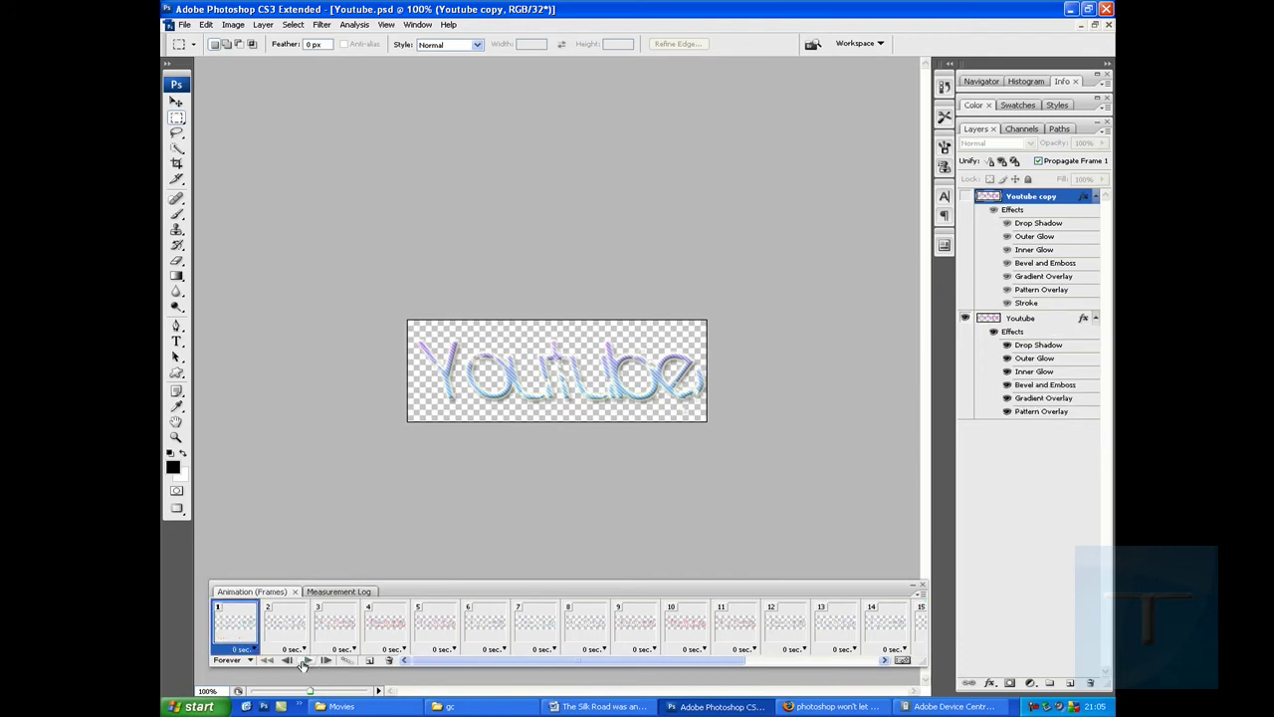
{"action": "left_click", "coordinate": [306, 661]}
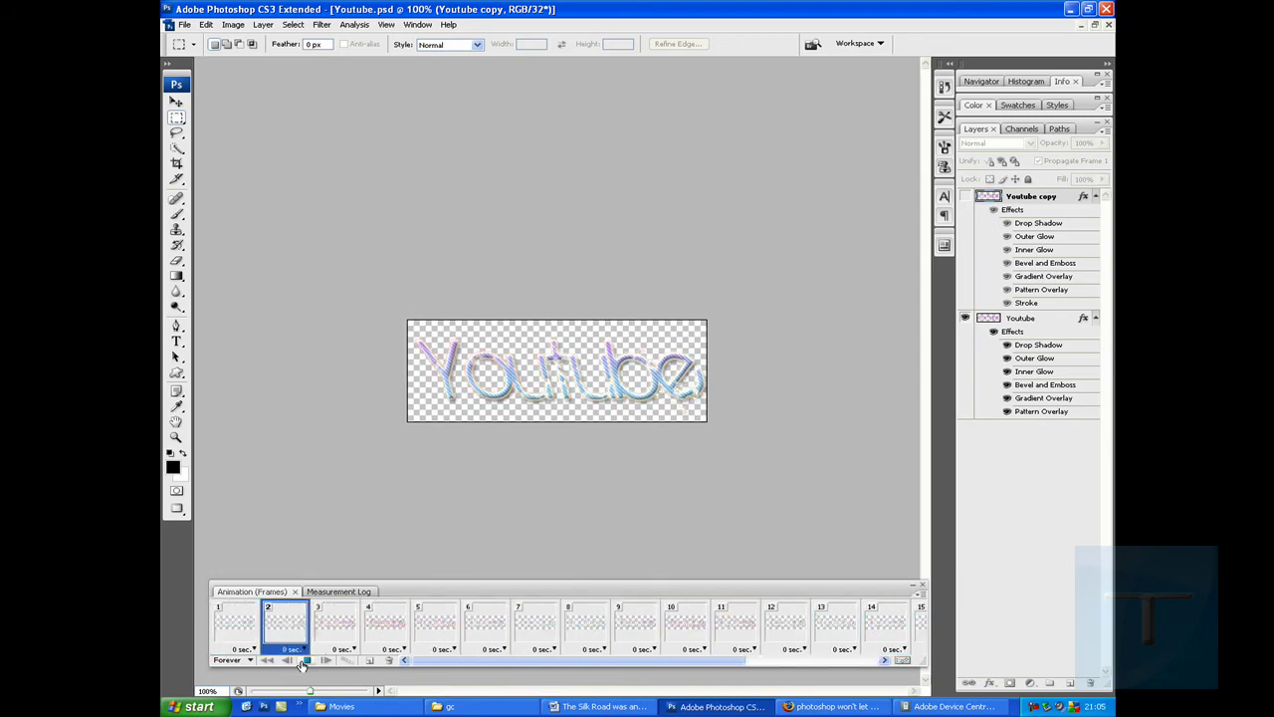
{"action": "left_click", "coordinate": [305, 661]}
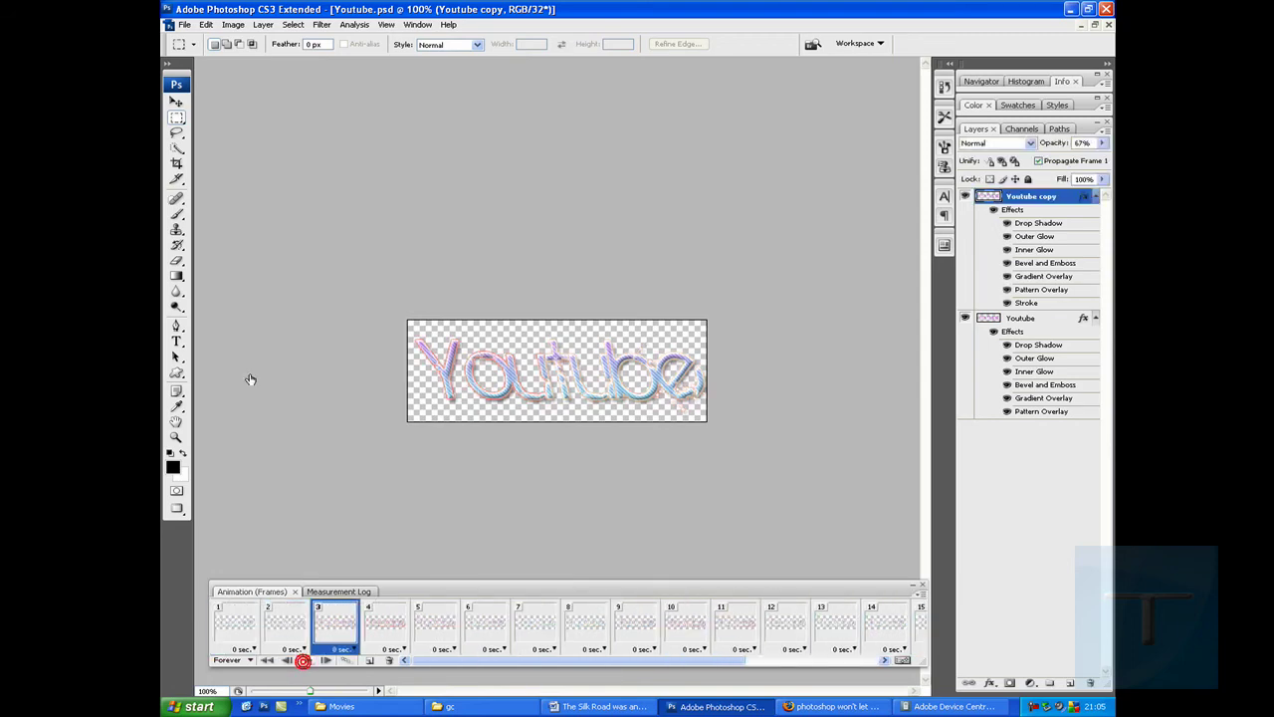
Try Save for Web & Devices, which is unavailable, and dismiss the File menu
{"action": "left_click", "coordinate": [184, 23]}
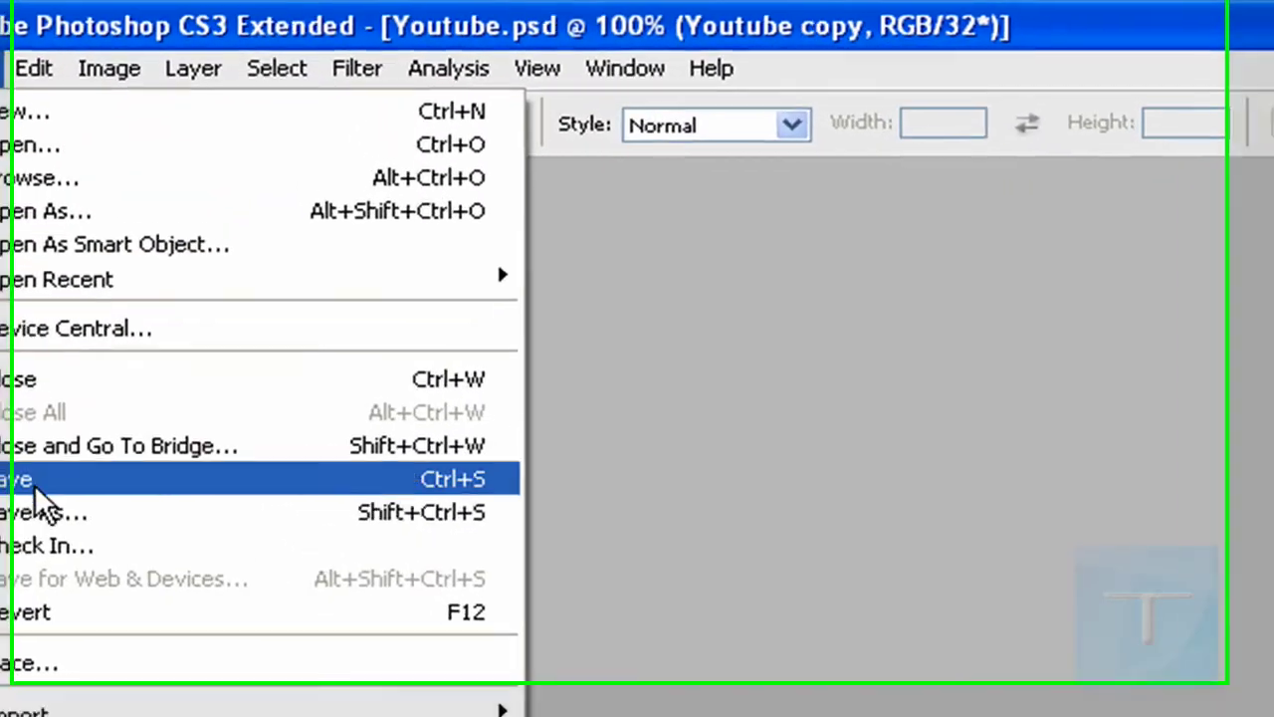
{"action": "left_click", "coordinate": [106, 576]}
{"action": "left_click", "coordinate": [986, 630]}
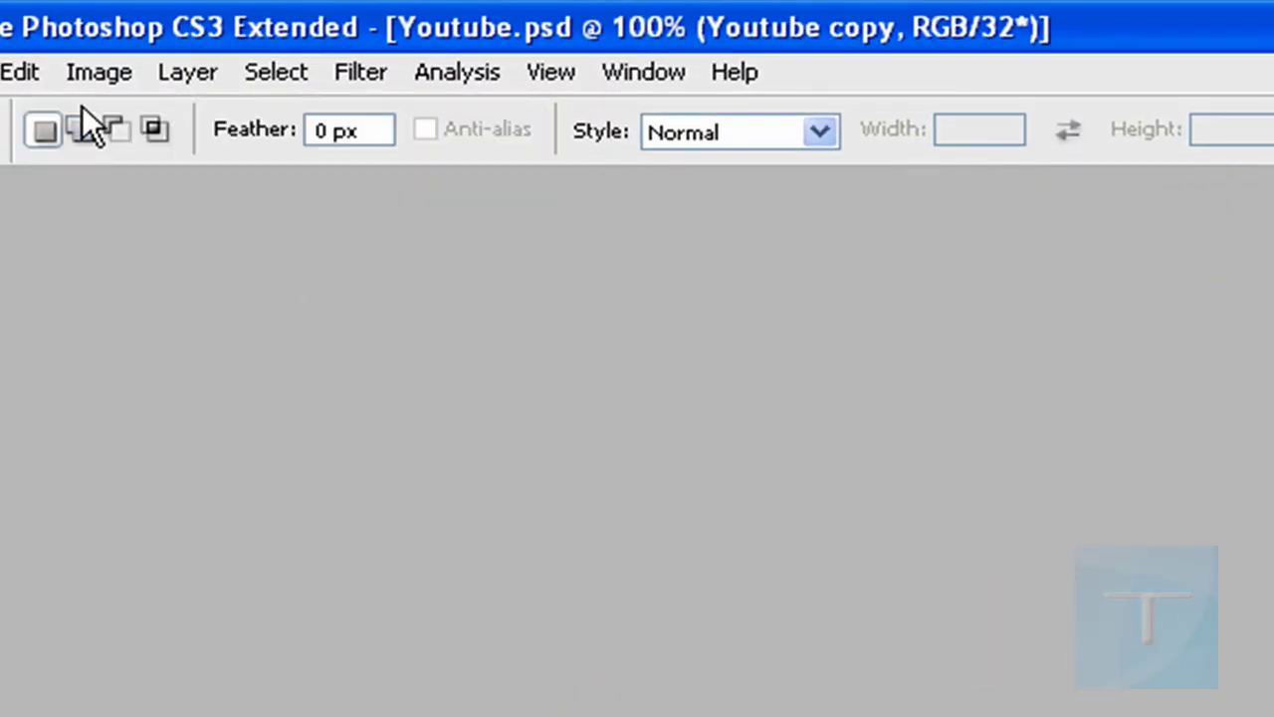
Convert the image from 32 to 16 Bits/Channel without merging layers, then play the animation
{"action": "left_click", "coordinate": [99, 72]}
{"action": "mouse_move", "coordinate": [142, 130]}
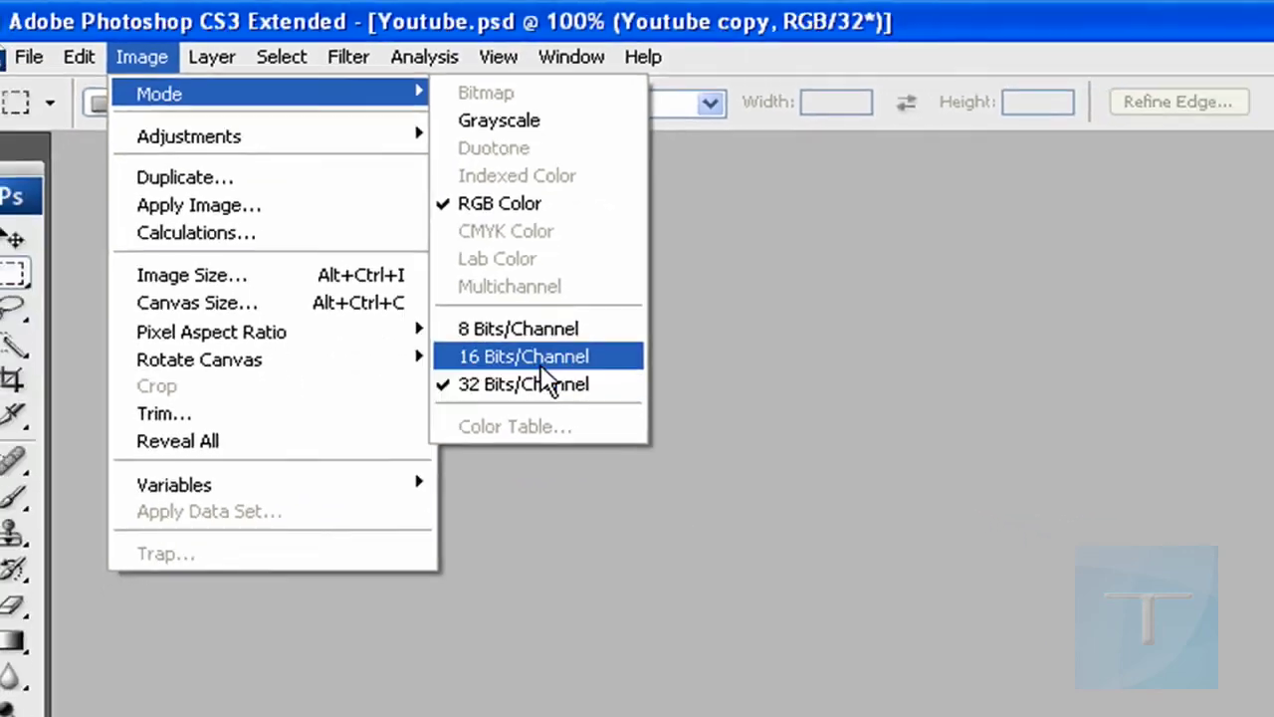
{"action": "left_click", "coordinate": [600, 456]}
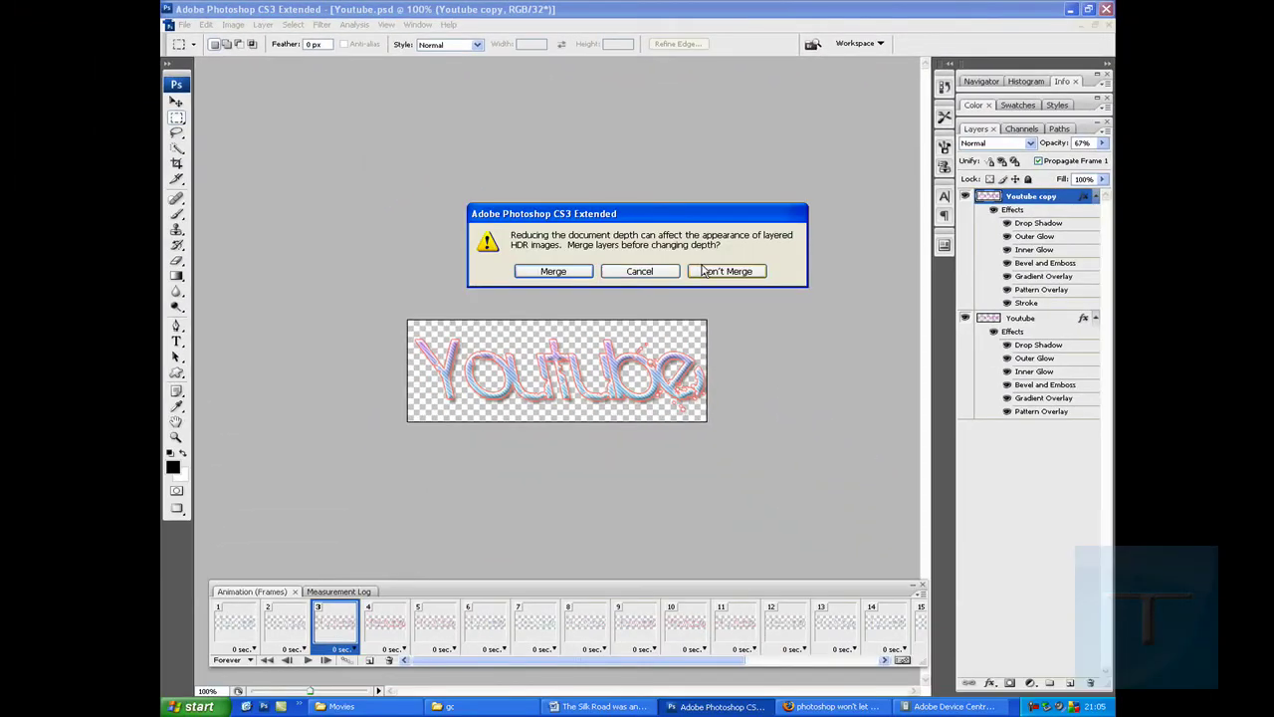
{"action": "left_click", "coordinate": [721, 281]}
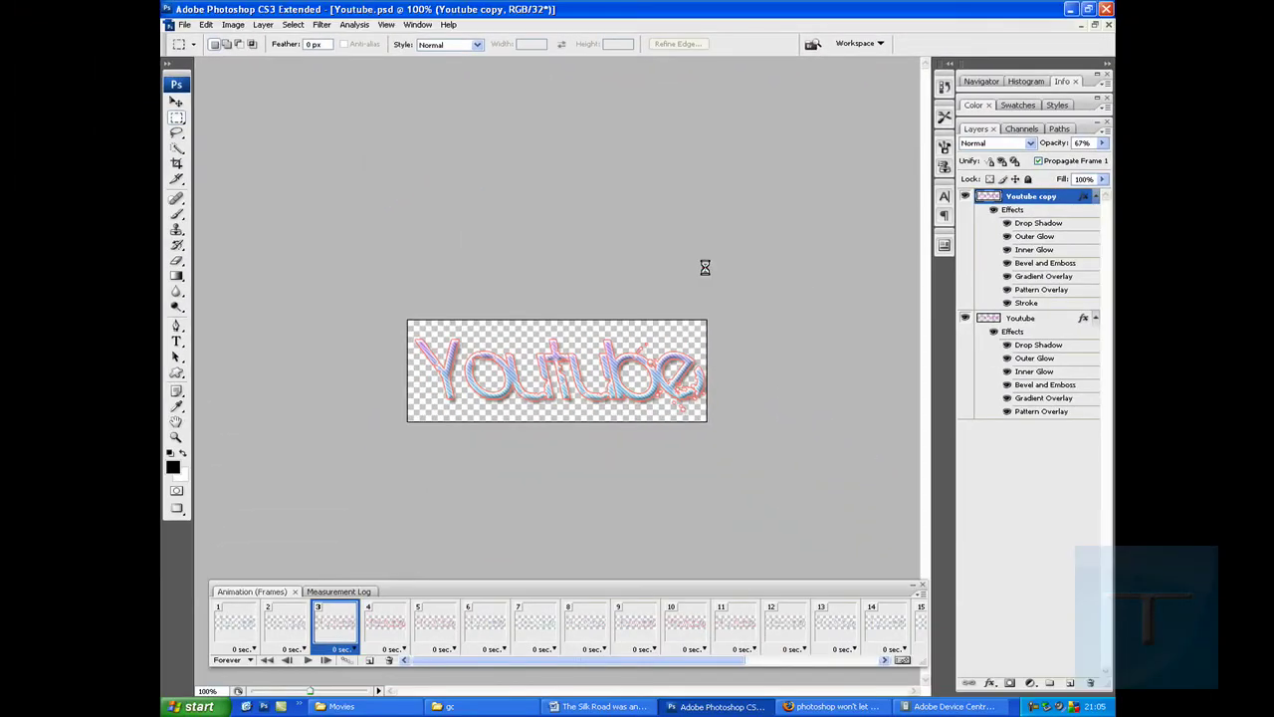
{"action": "left_click", "coordinate": [306, 661]}
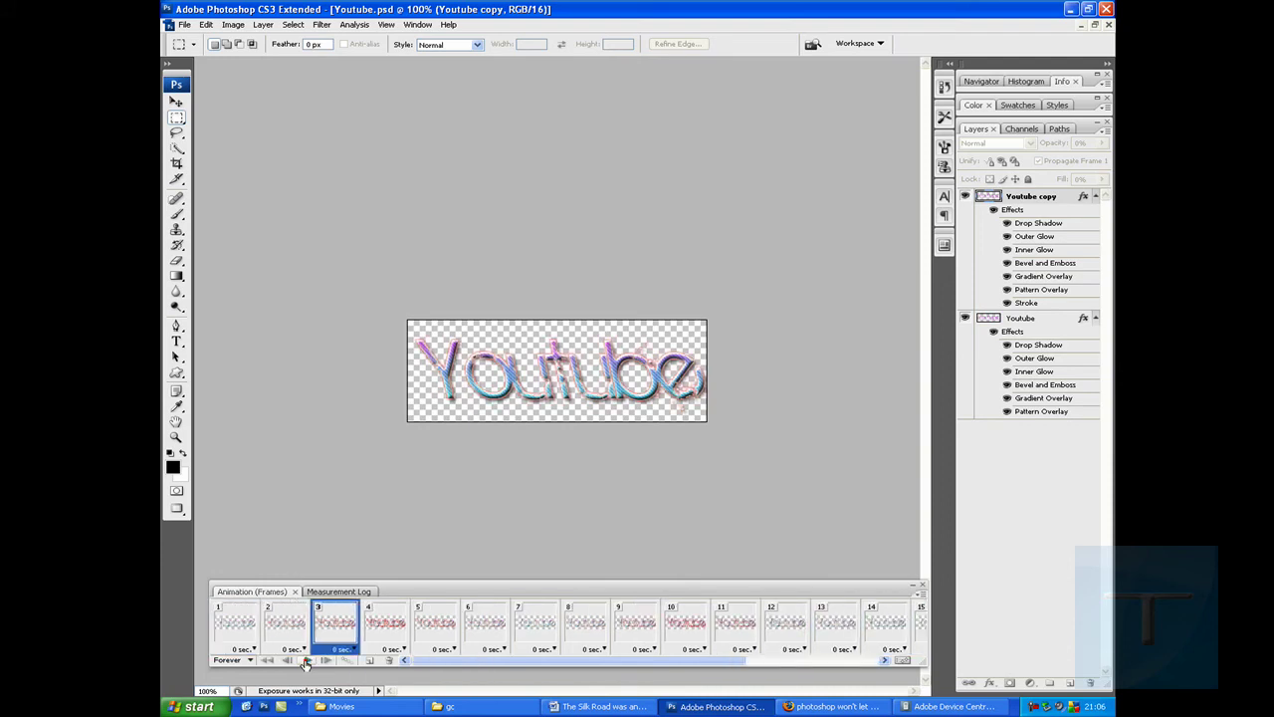
Stop playback and open Save for Web & Devices, keeping GIF as the export format
{"action": "left_click", "coordinate": [306, 661]}
{"action": "left_click", "coordinate": [184, 24]}
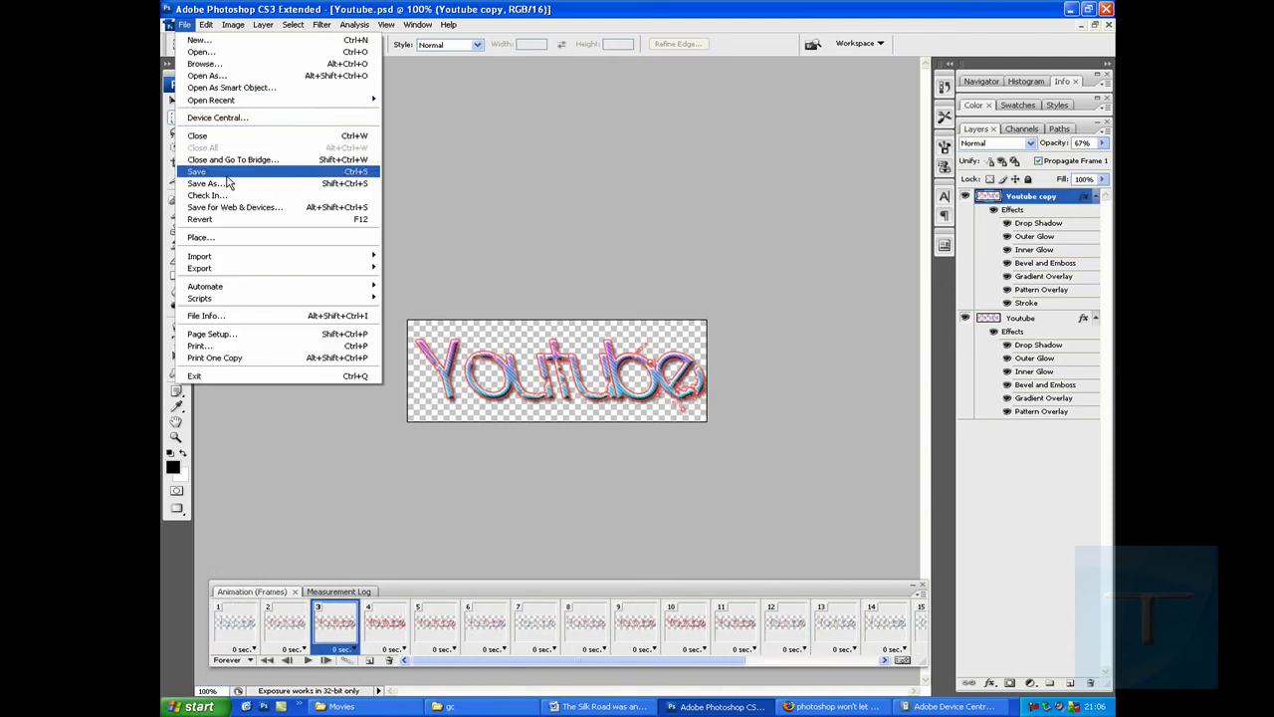
{"action": "left_click", "coordinate": [257, 207]}
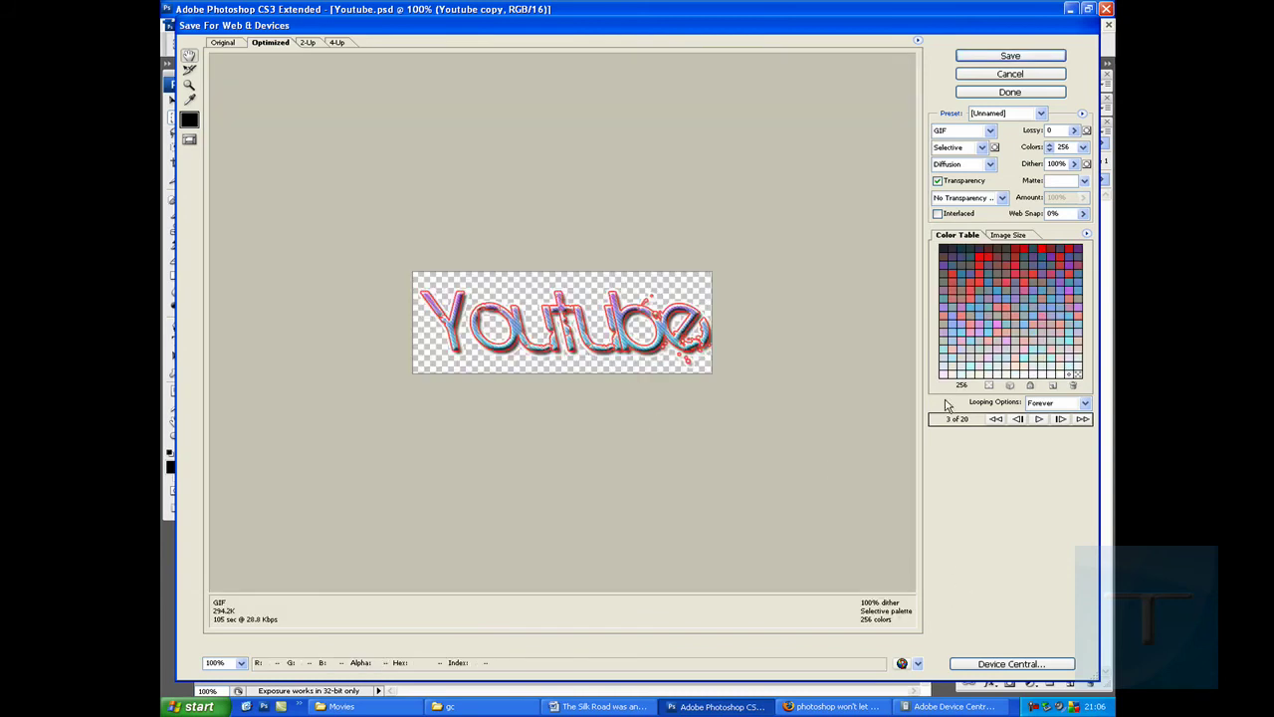
{"action": "left_click", "coordinate": [990, 131]}
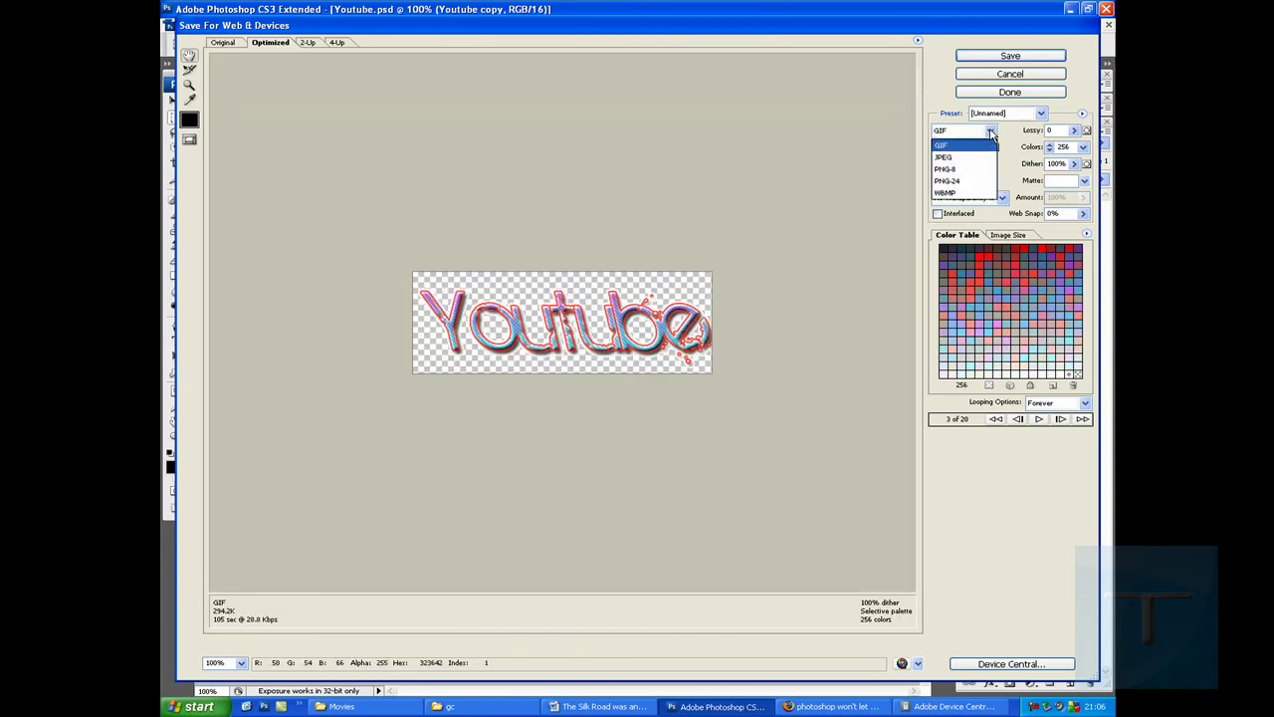
{"action": "left_click", "coordinate": [991, 132]}
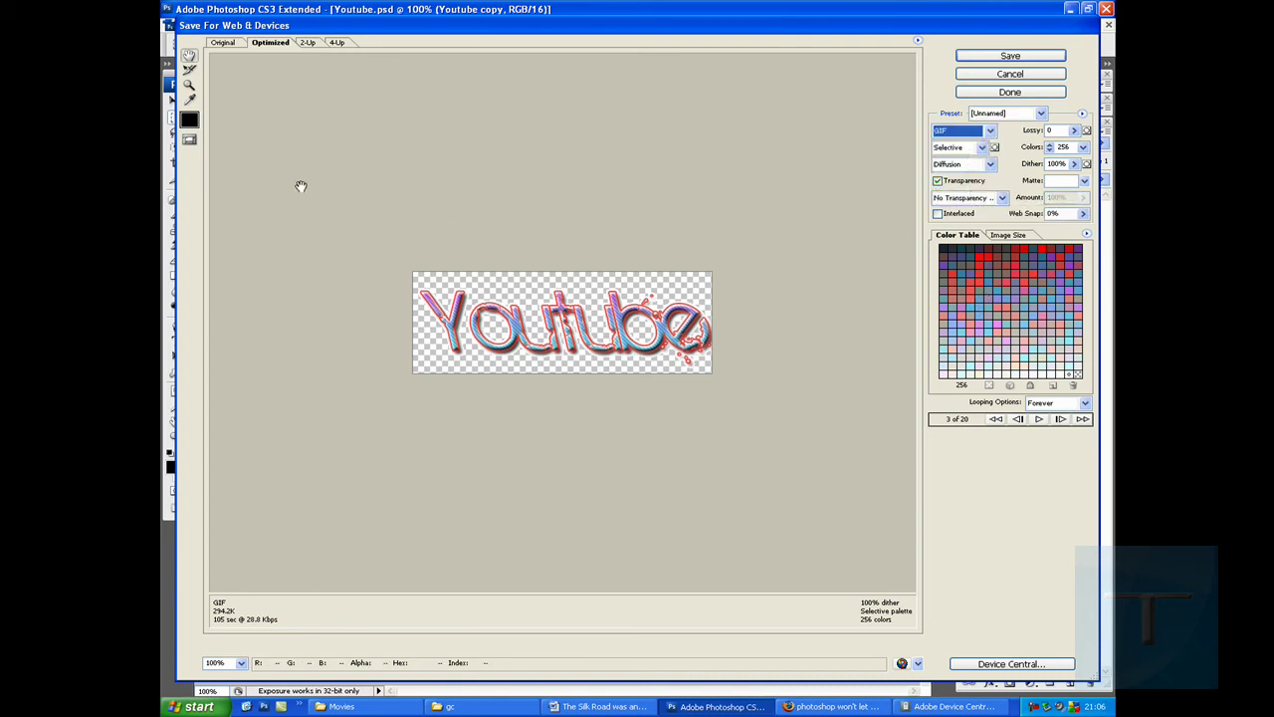
Compare the Original and Optimized previews, then save the optimized GIF
{"action": "left_click", "coordinate": [223, 43]}
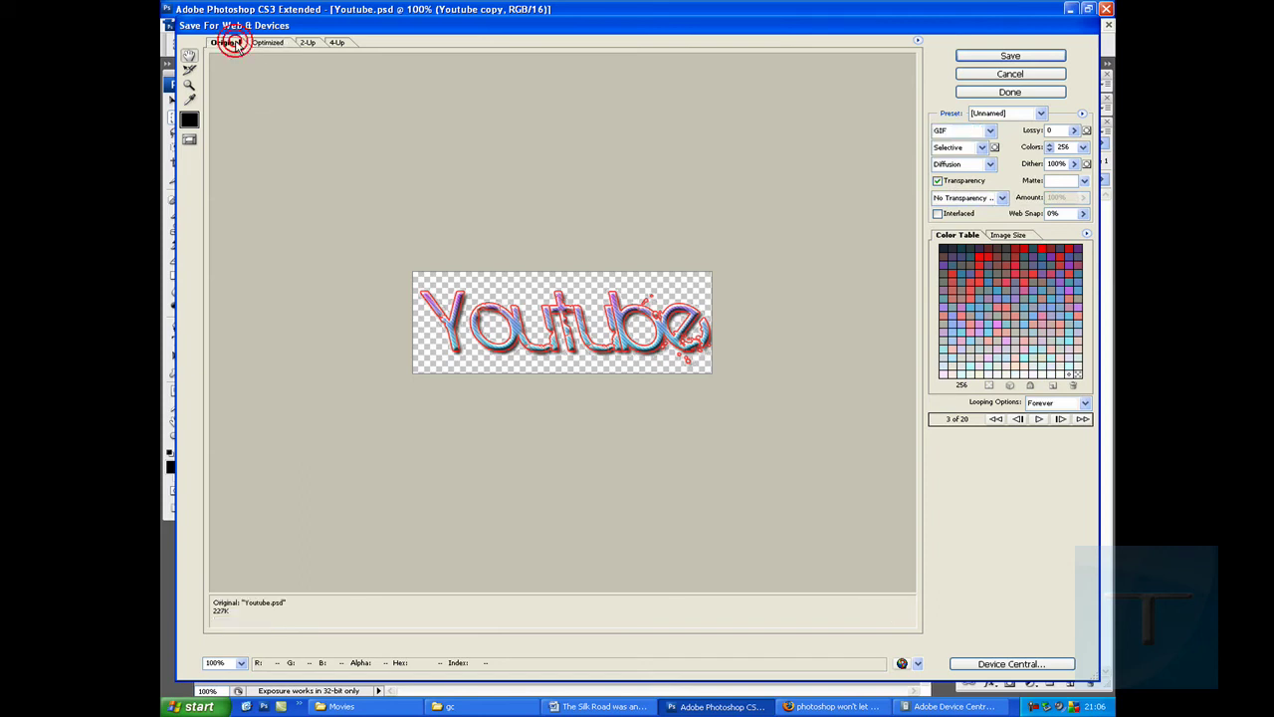
{"action": "left_click", "coordinate": [267, 43]}
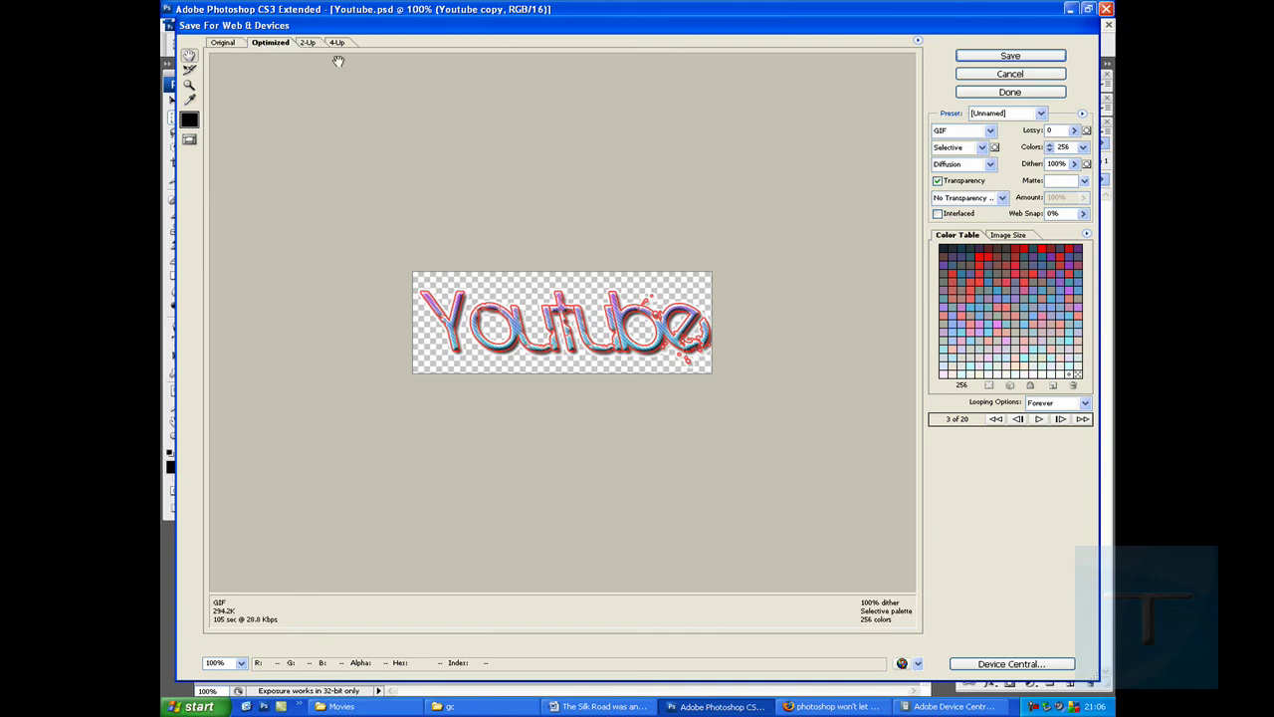
{"action": "left_click", "coordinate": [1009, 57]}
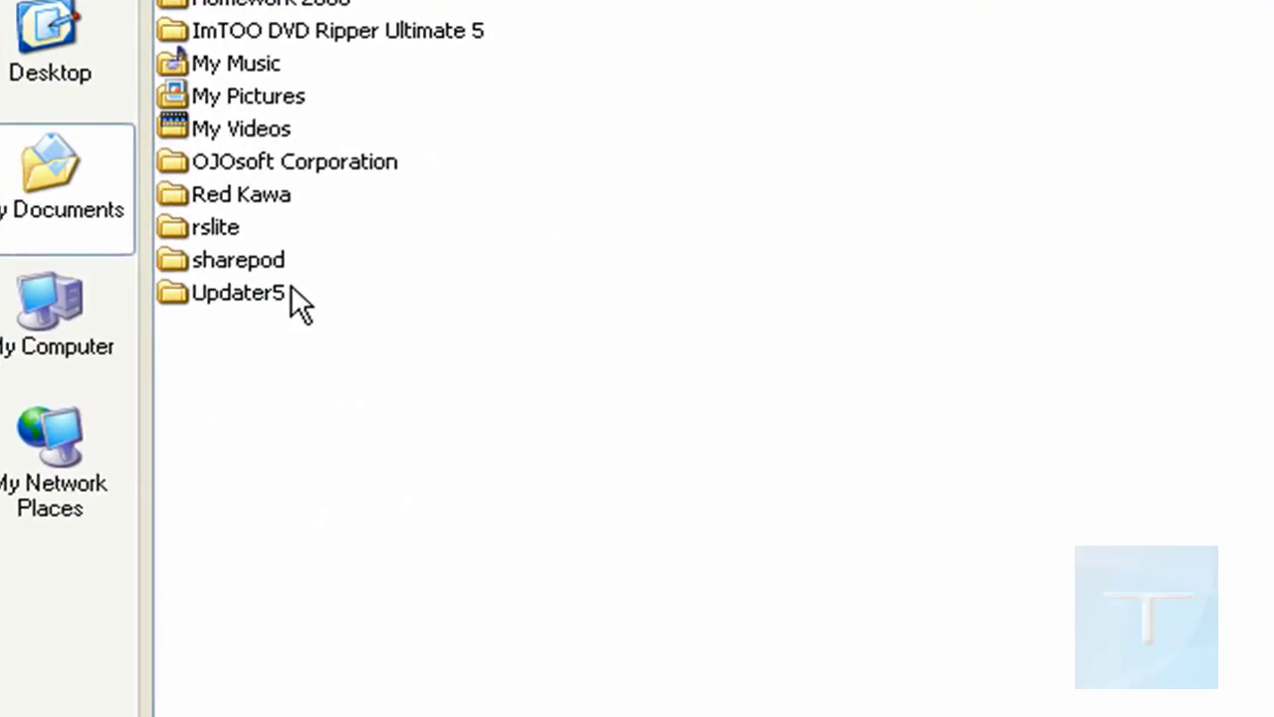
Pick the Desktop in the Places bar as the GIF's save location
{"action": "left_click", "coordinate": [75, 45]}
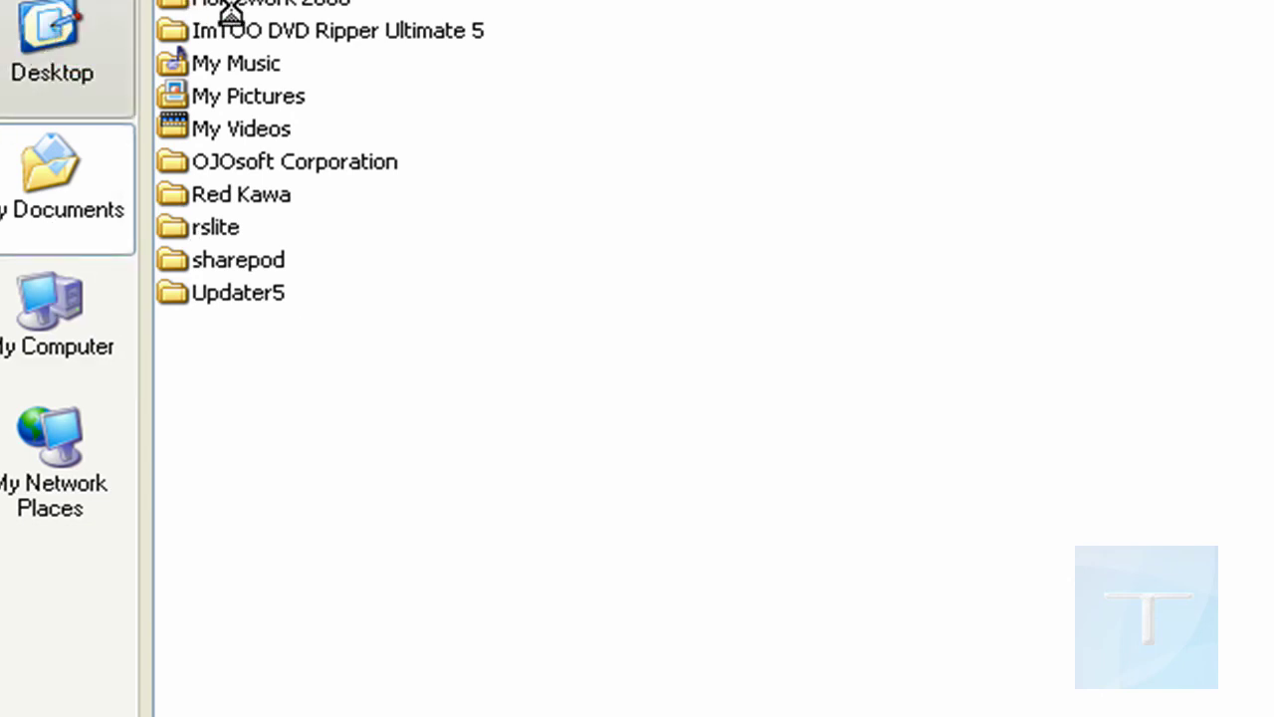